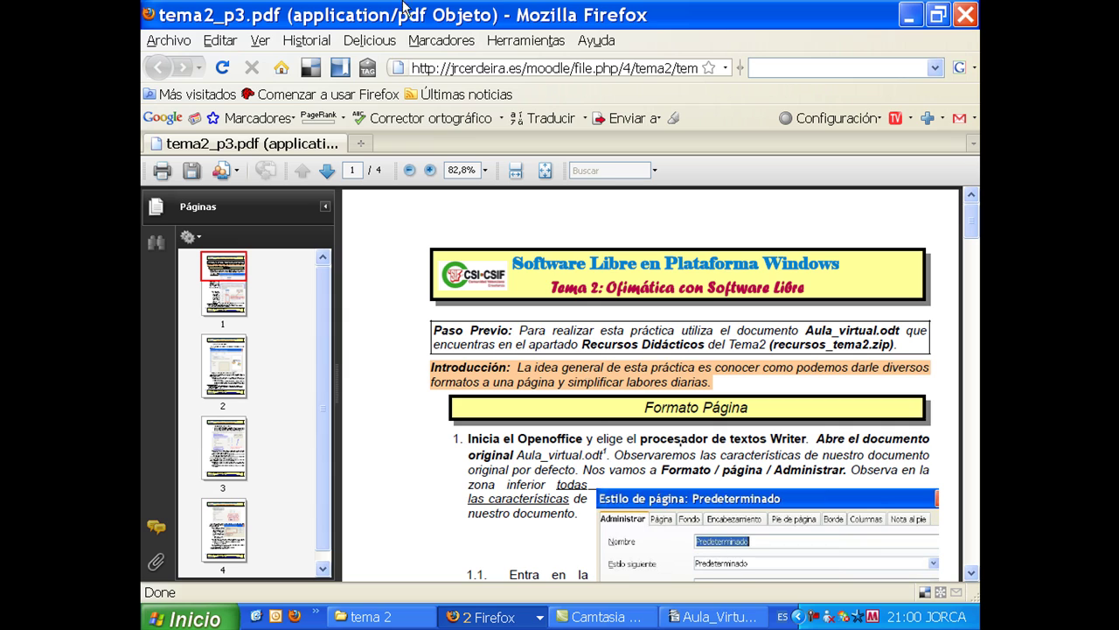
- Switch to Aula_Virtual.odt in OpenOffice.org Writer, open its page style settings and keep Predeterminado as the following style
click(719, 617)
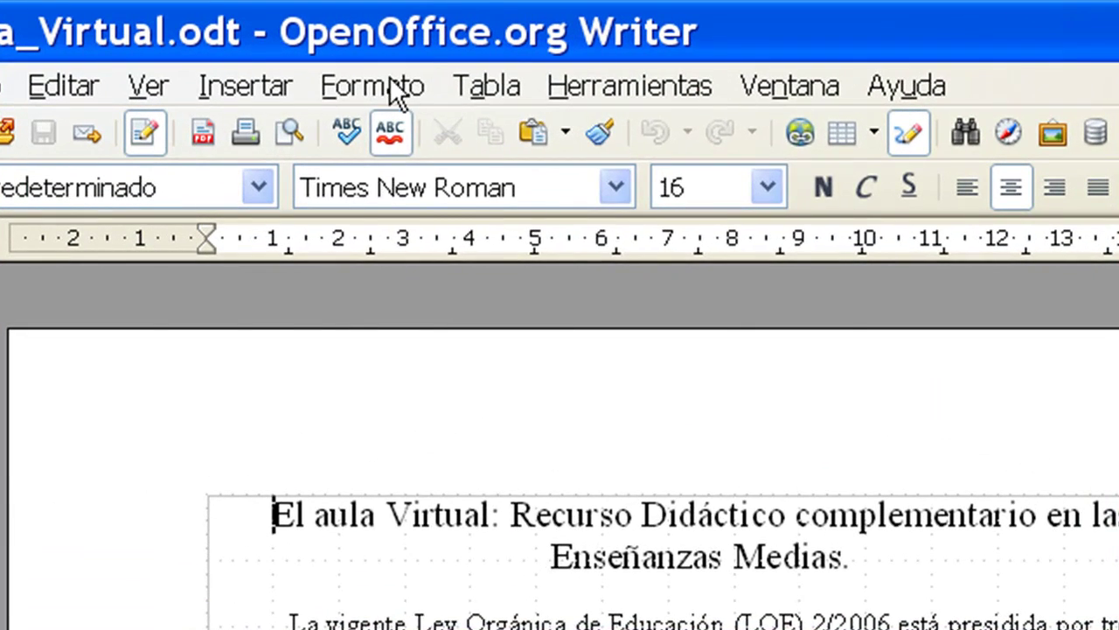
click(357, 59)
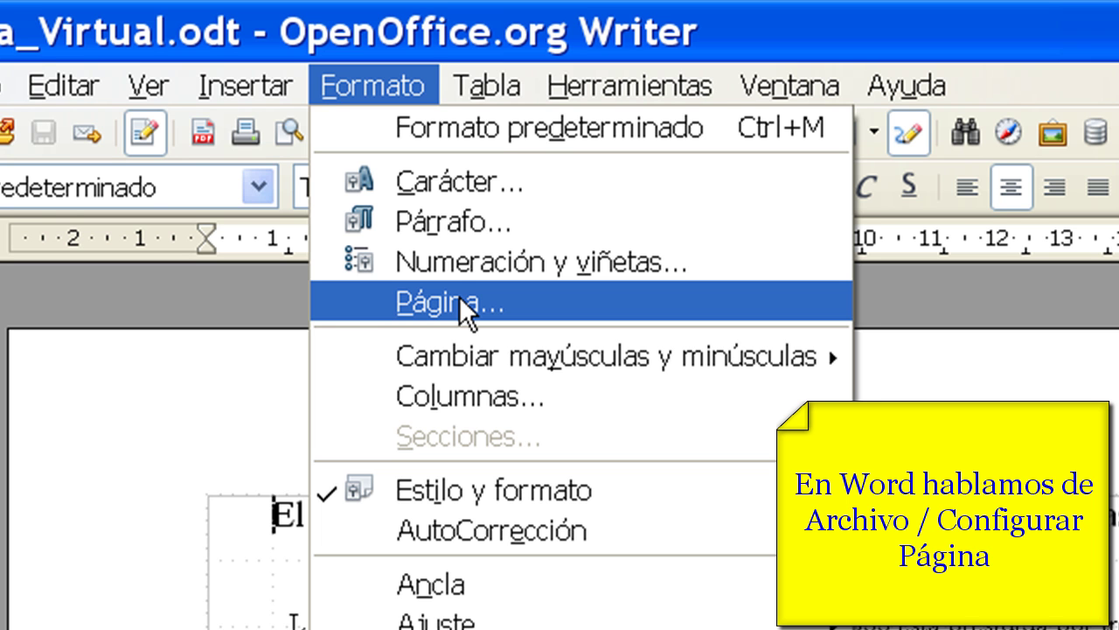
click(460, 297)
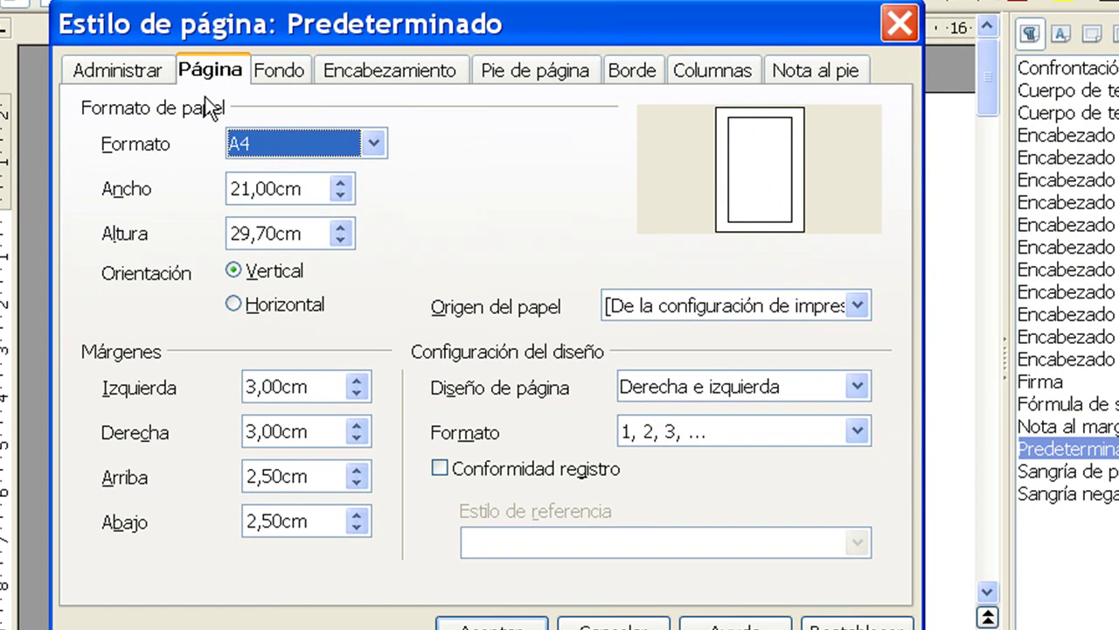
click(99, 73)
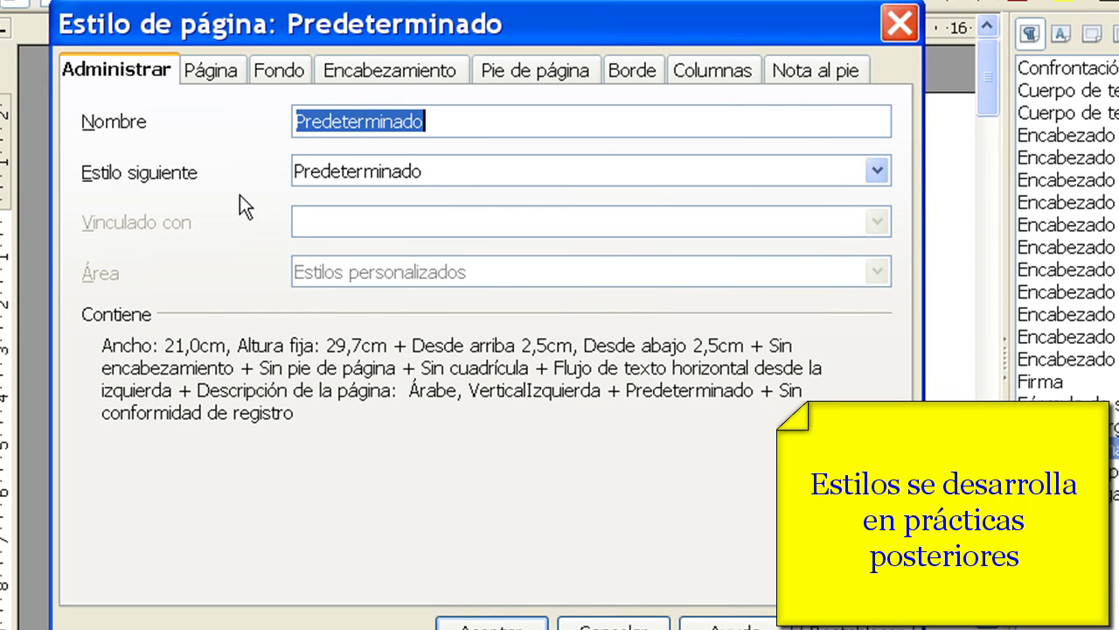
click(875, 166)
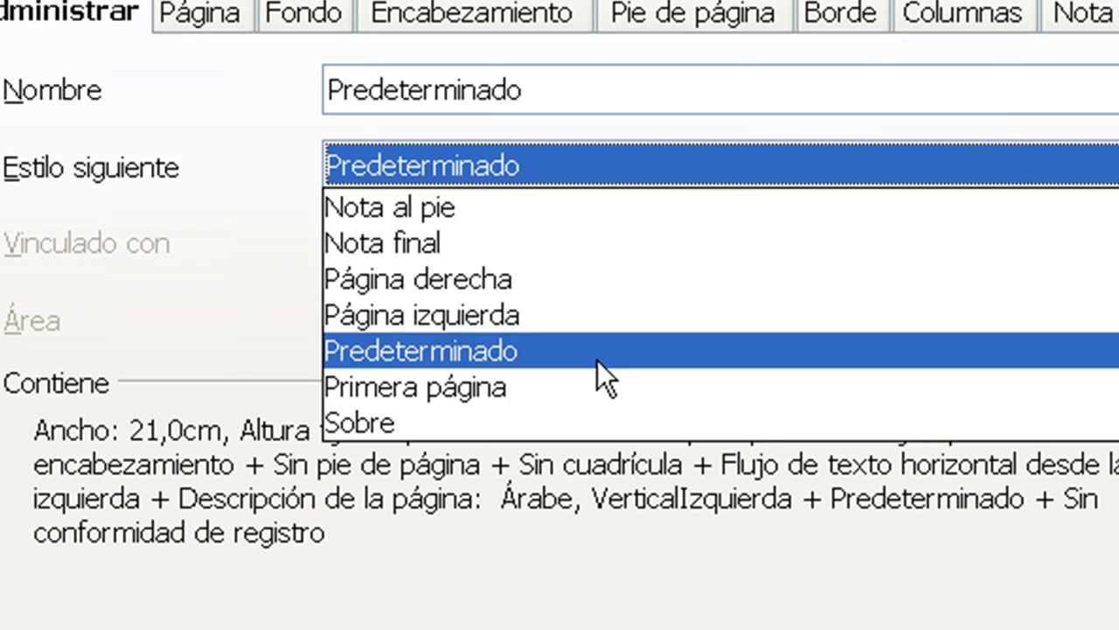
click(598, 361)
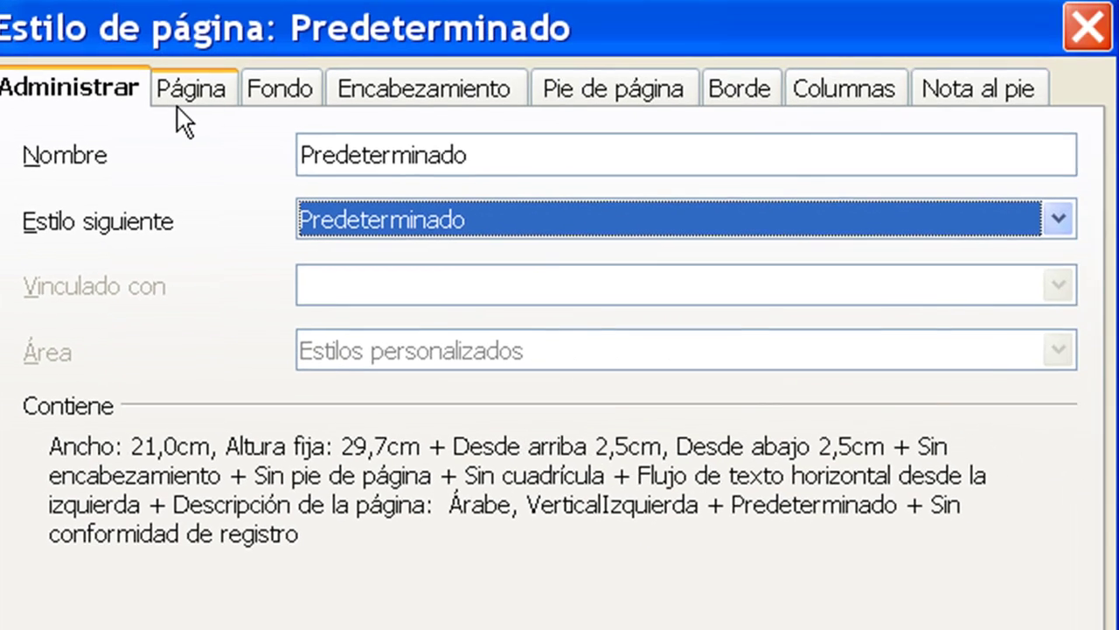
- Set the page orientation to horizontal, with a 3 cm left margin and 2 cm right, top and bottom margins
click(182, 98)
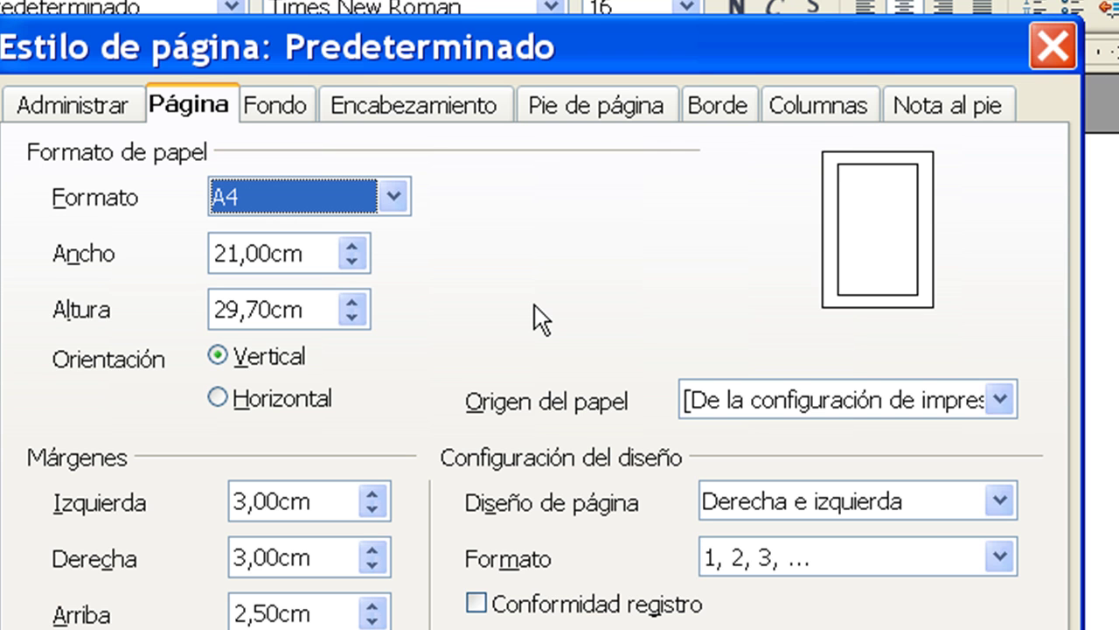
click(265, 401)
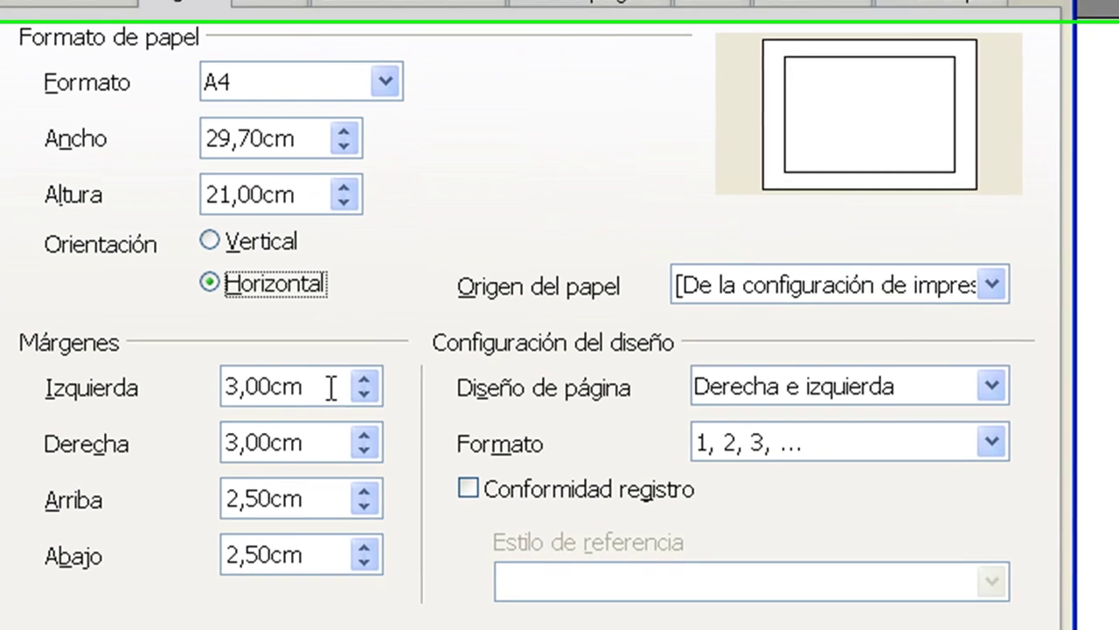
drag(337, 496, 211, 488)
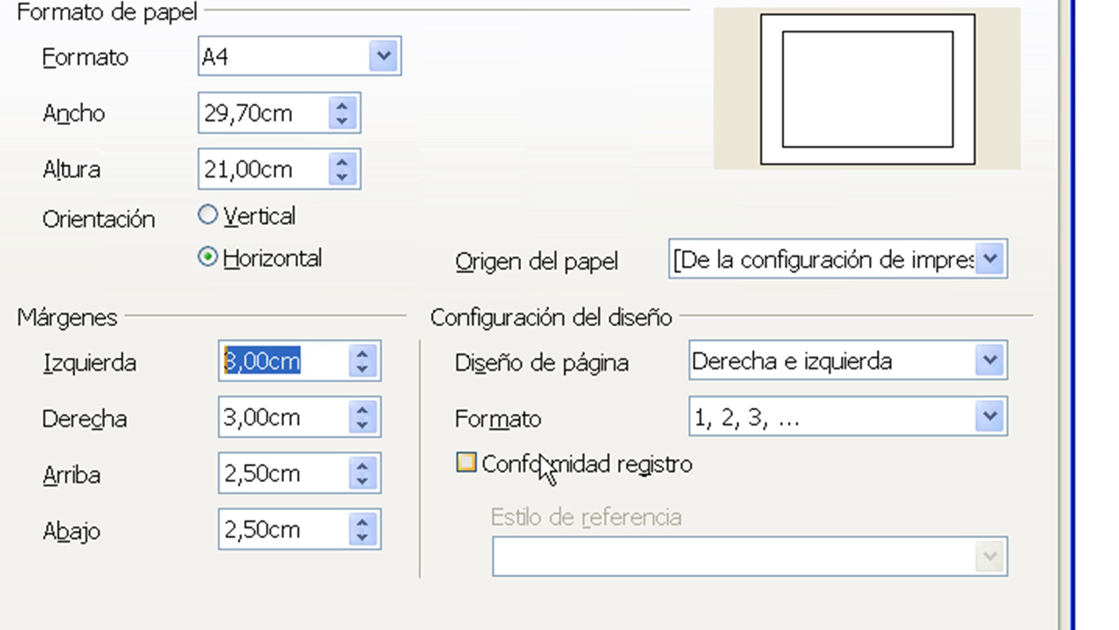
text(3)
key(Tab)
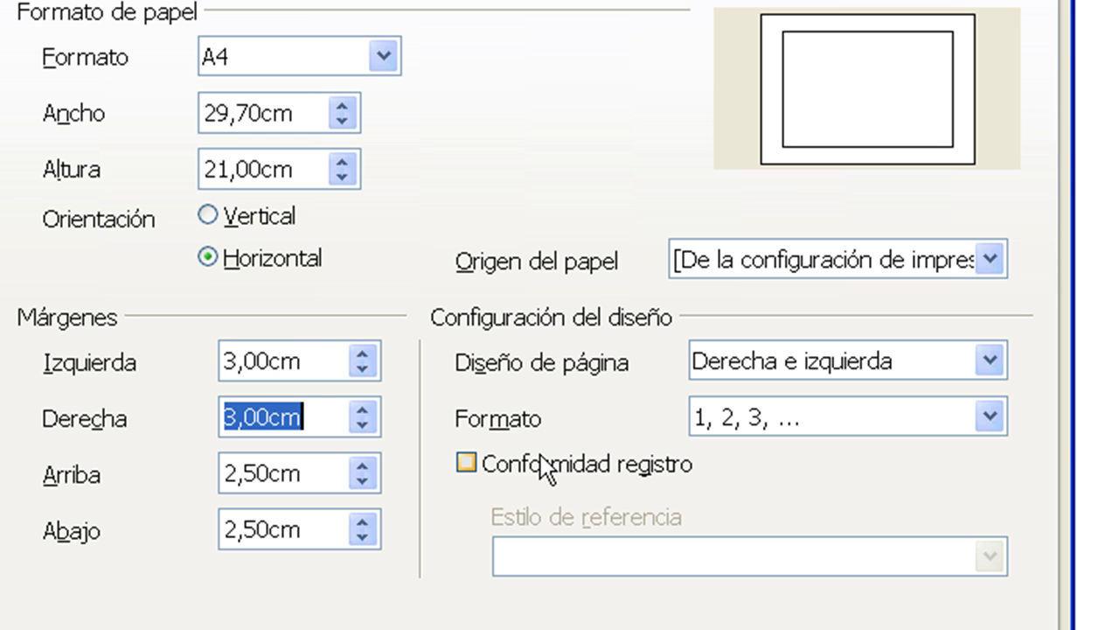
text(2)
key(Tab)
text(3)
key(BackSpace)
text(2)
key(Tab)
text(2)
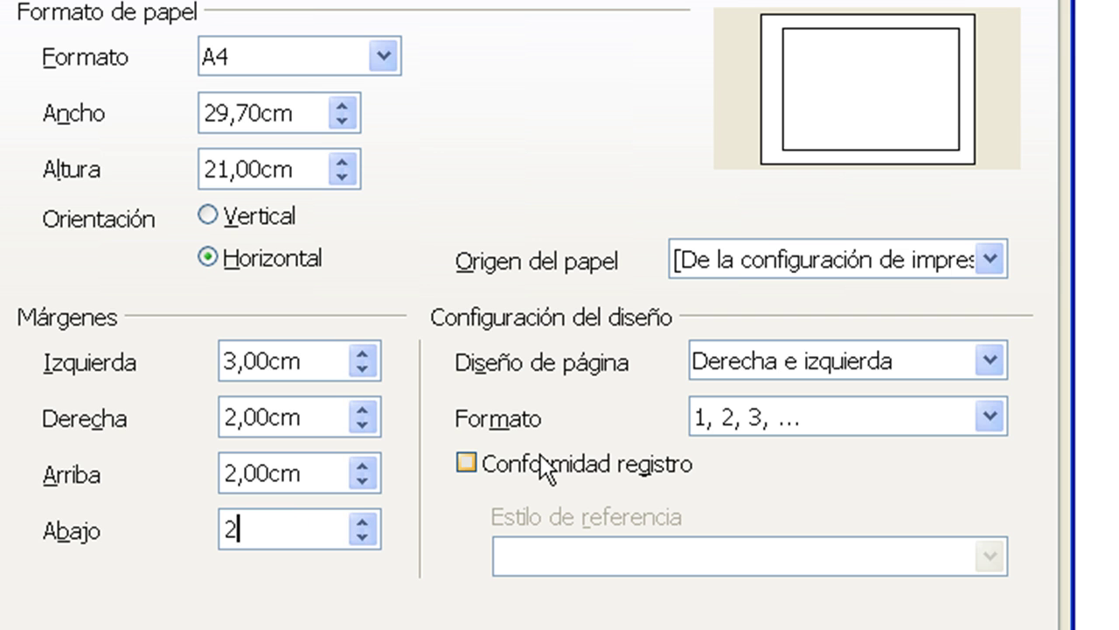
key(Tab)
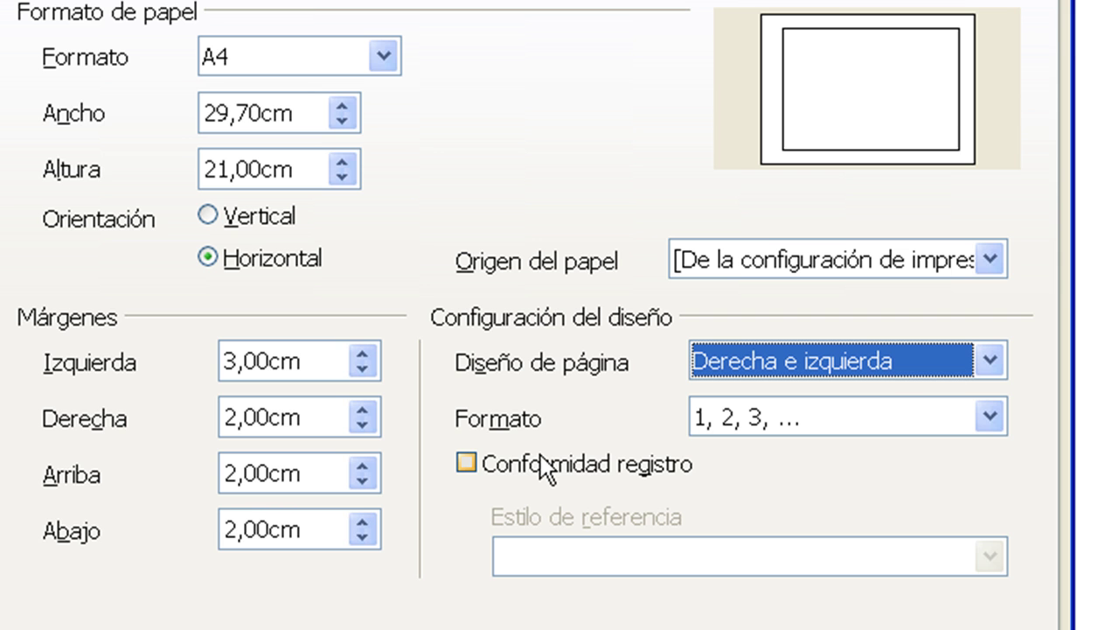
- Set the page layout to Reflejado and the page number format to I, II, III, …, keeping the printer configuration as paper source
click(785, 263)
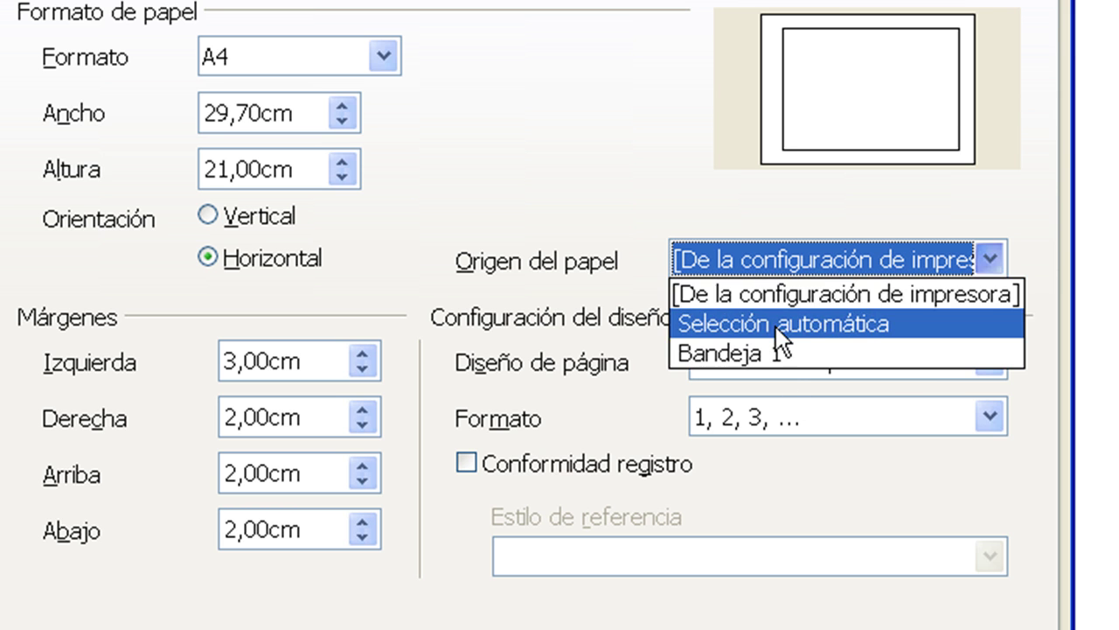
click(779, 289)
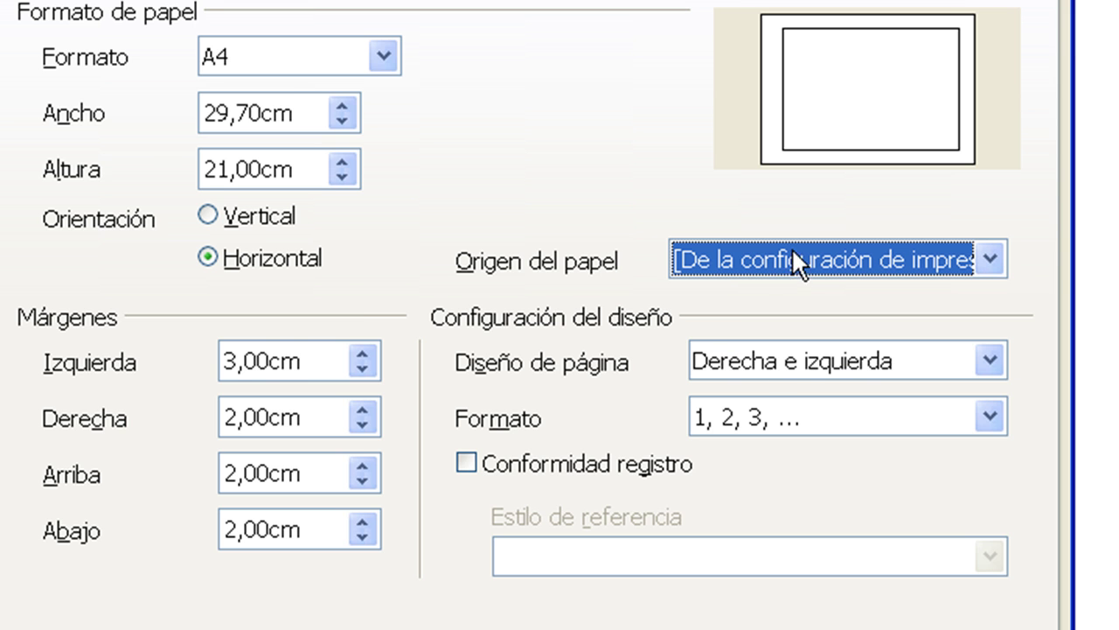
click(780, 368)
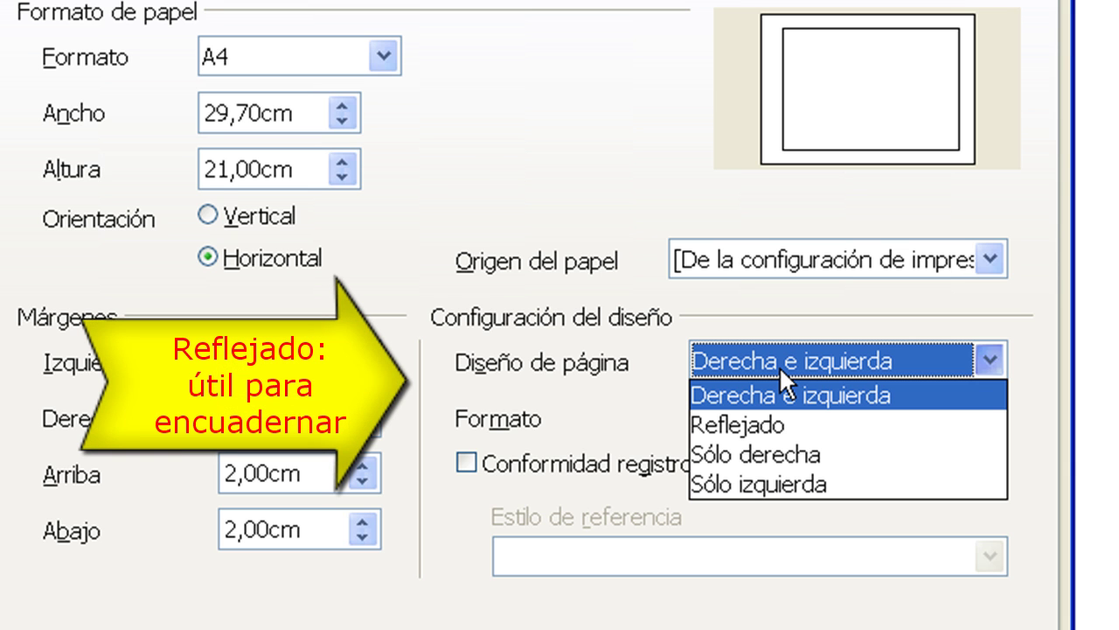
click(776, 425)
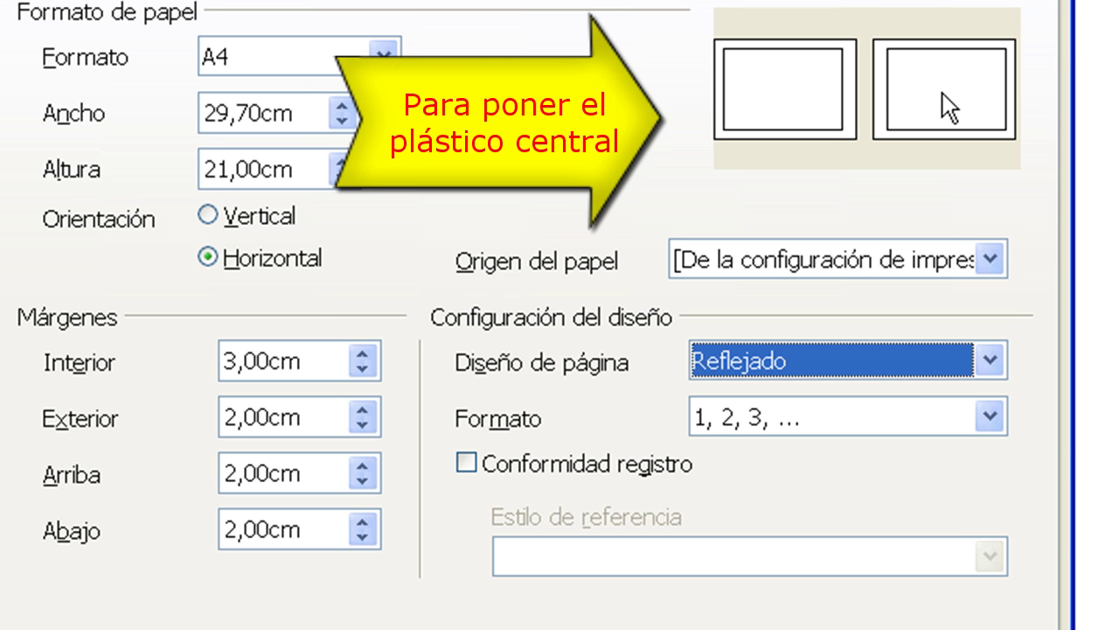
click(759, 427)
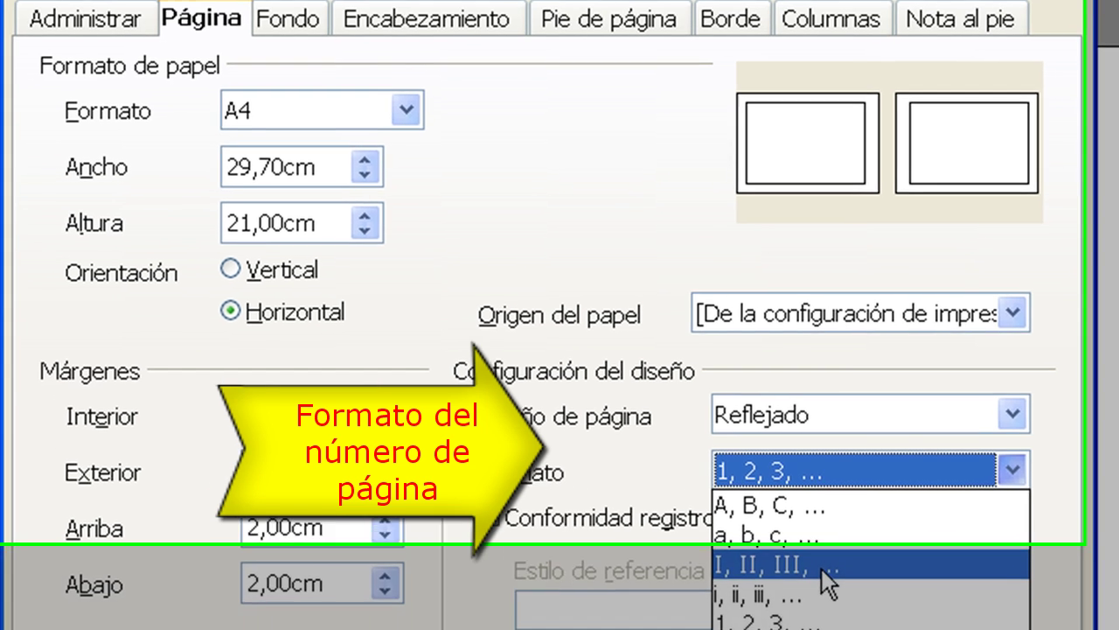
click(799, 515)
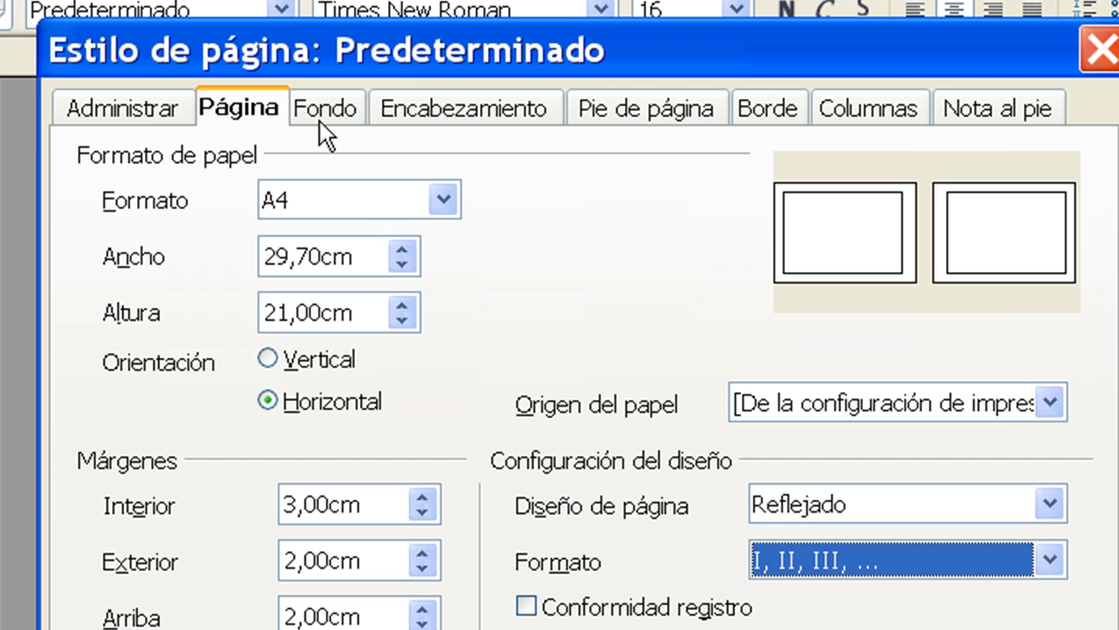
- Give the page an Amarillo 2 background colour and apply the page style settings
click(321, 112)
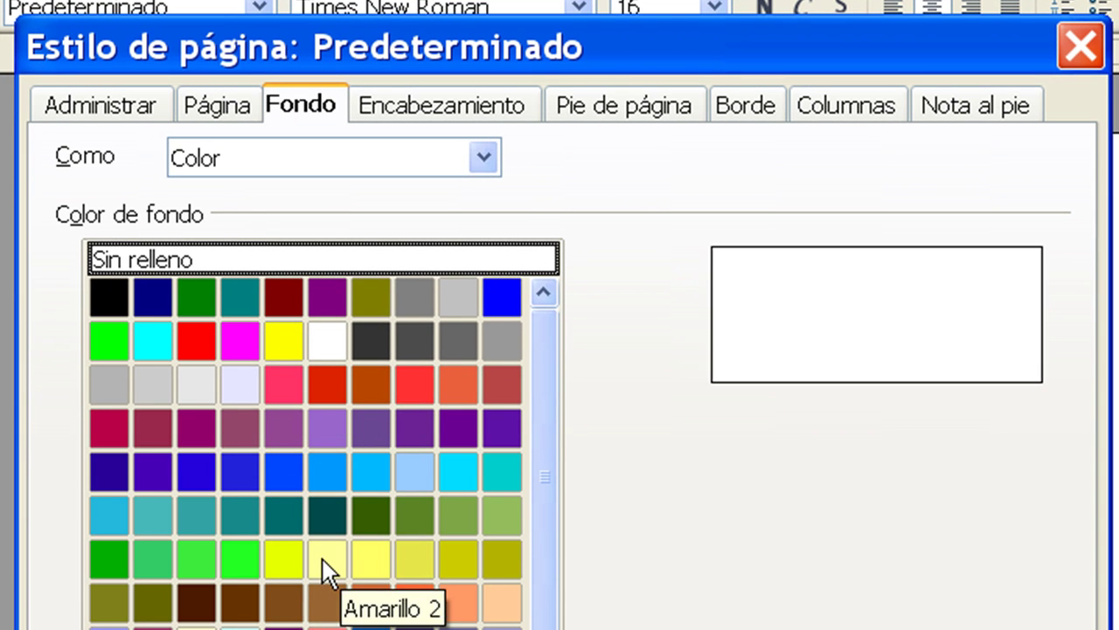
click(326, 566)
key(Return)
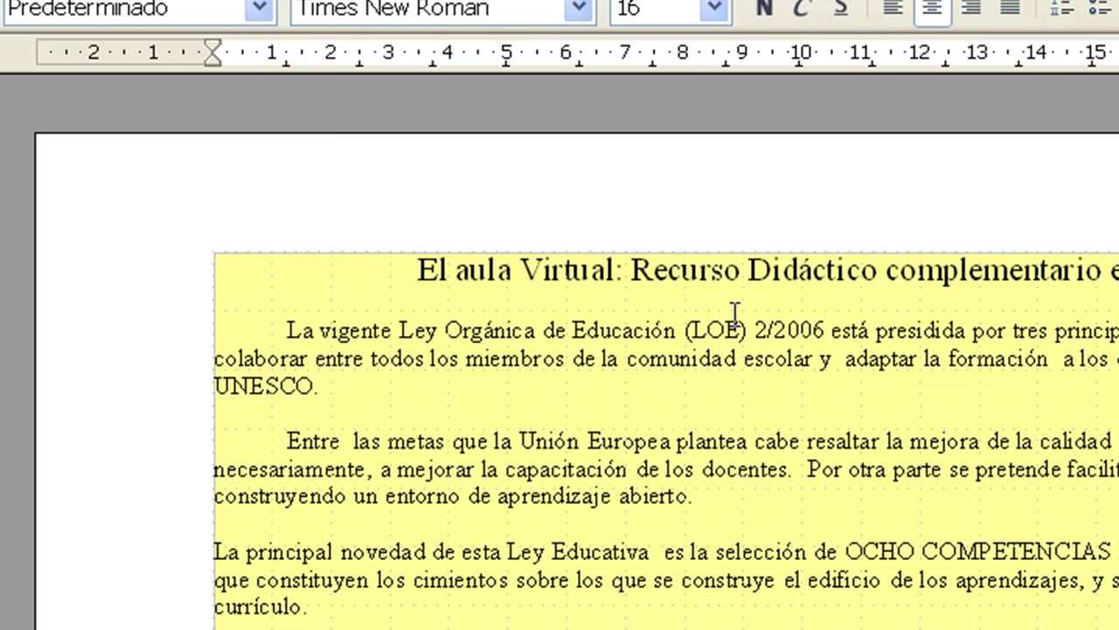
- Reopen the page style settings and change the background type from colour to Imagen
click(377, 15)
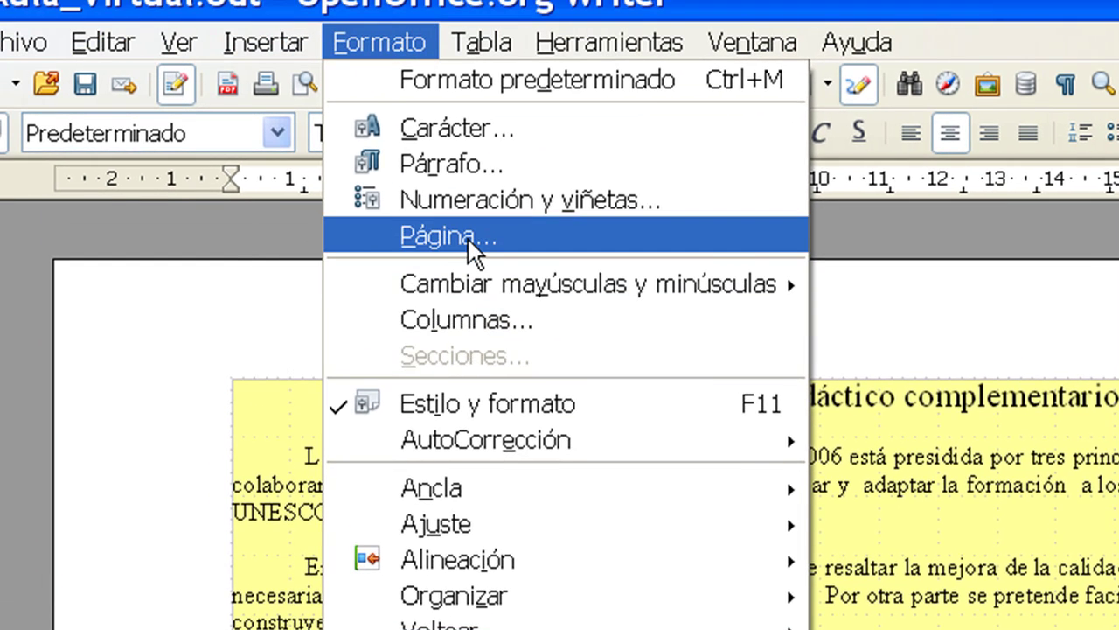
click(467, 237)
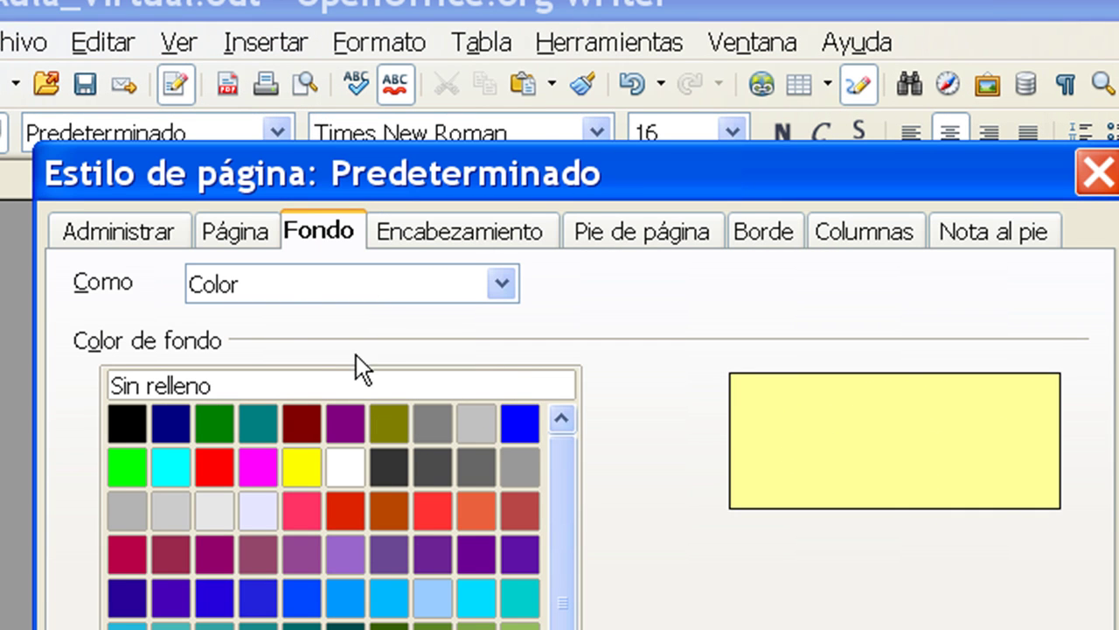
click(290, 288)
click(280, 347)
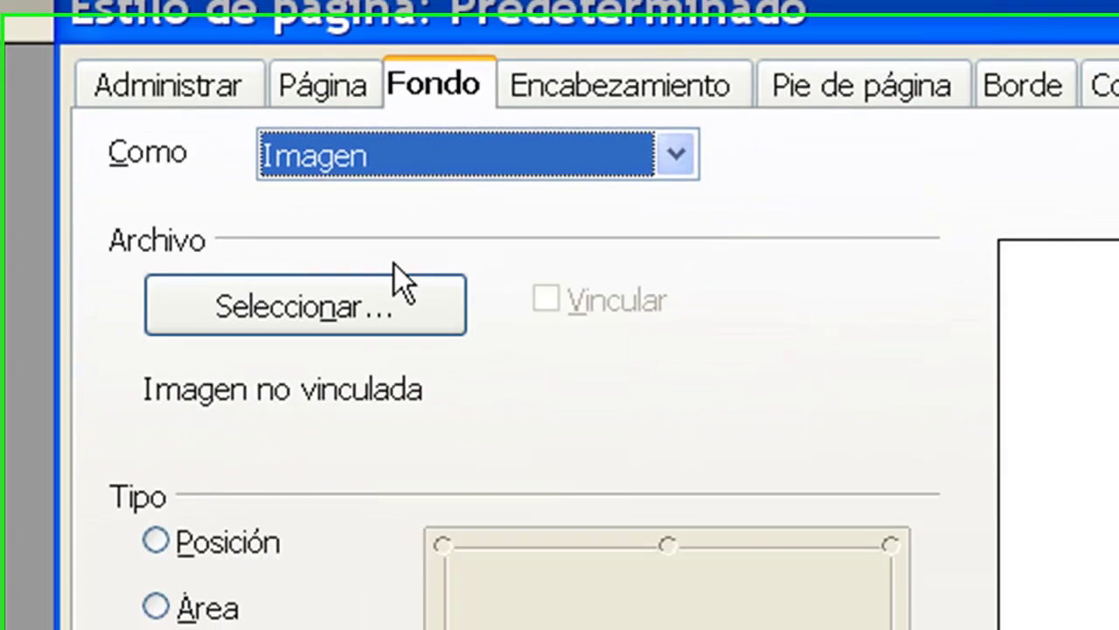
- Choose the image linux_vs_windows from the curso software libre folder as the page background
click(268, 217)
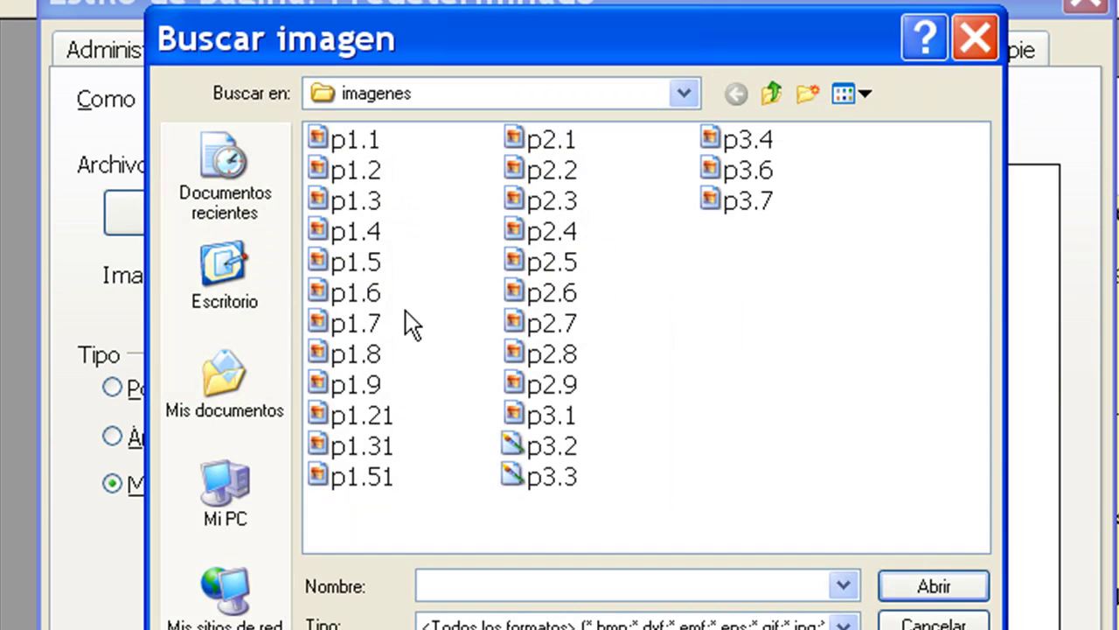
click(773, 93)
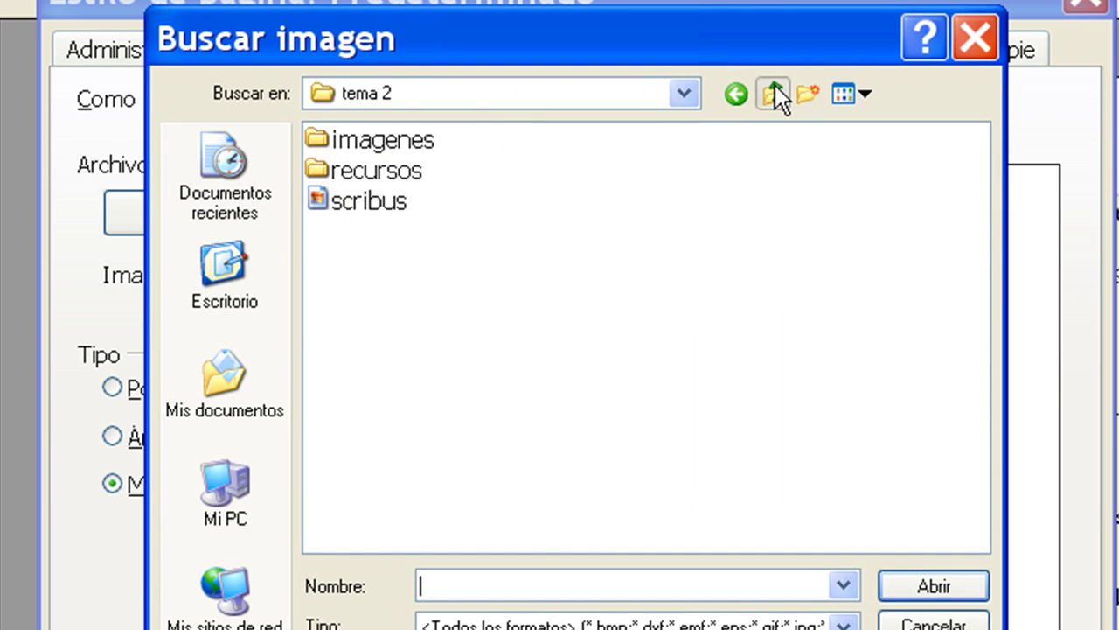
click(773, 92)
mouse_move(841, 262)
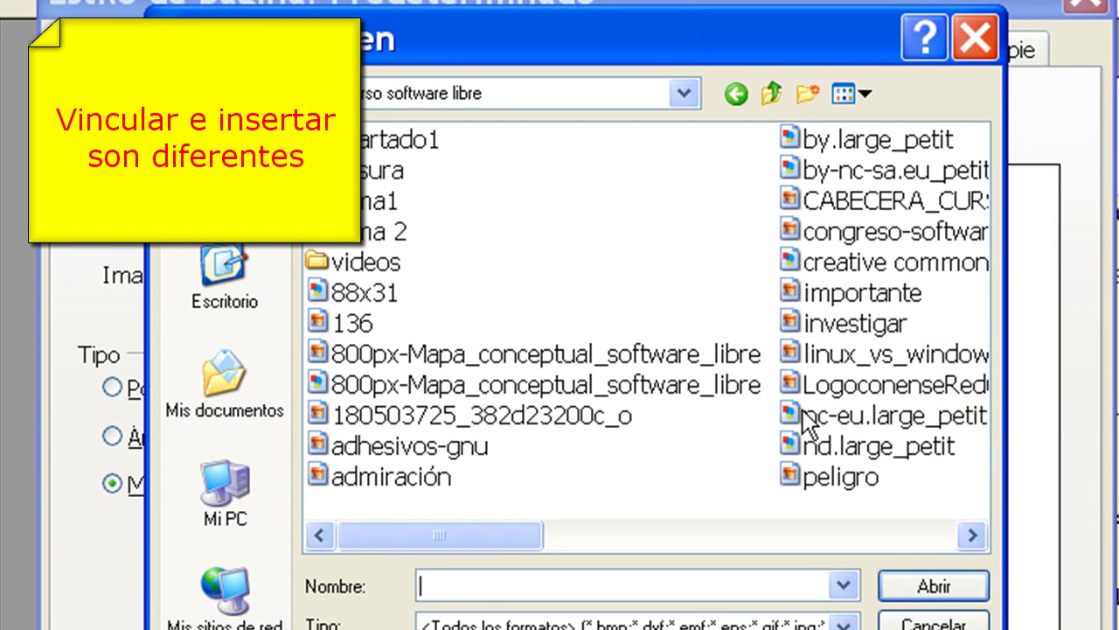
mouse_move(943, 371)
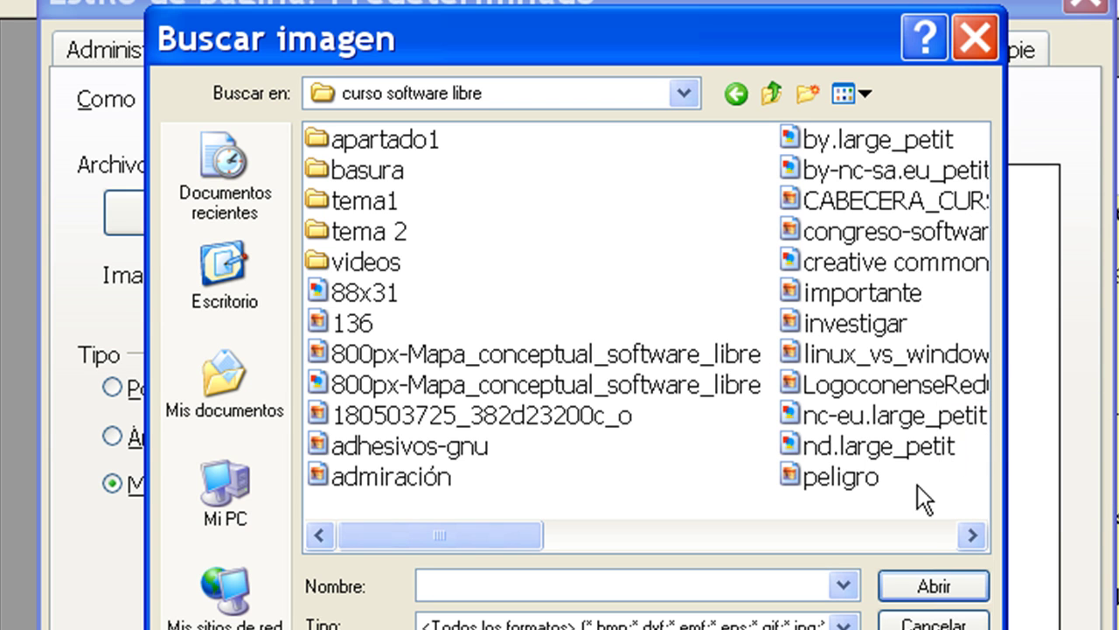
click(877, 366)
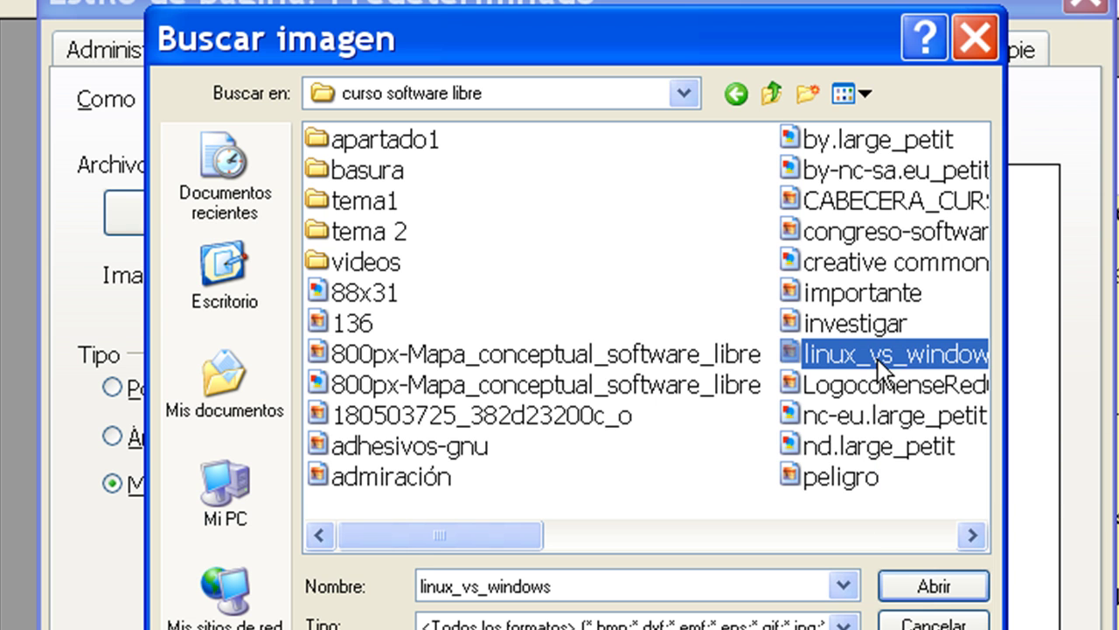
click(925, 584)
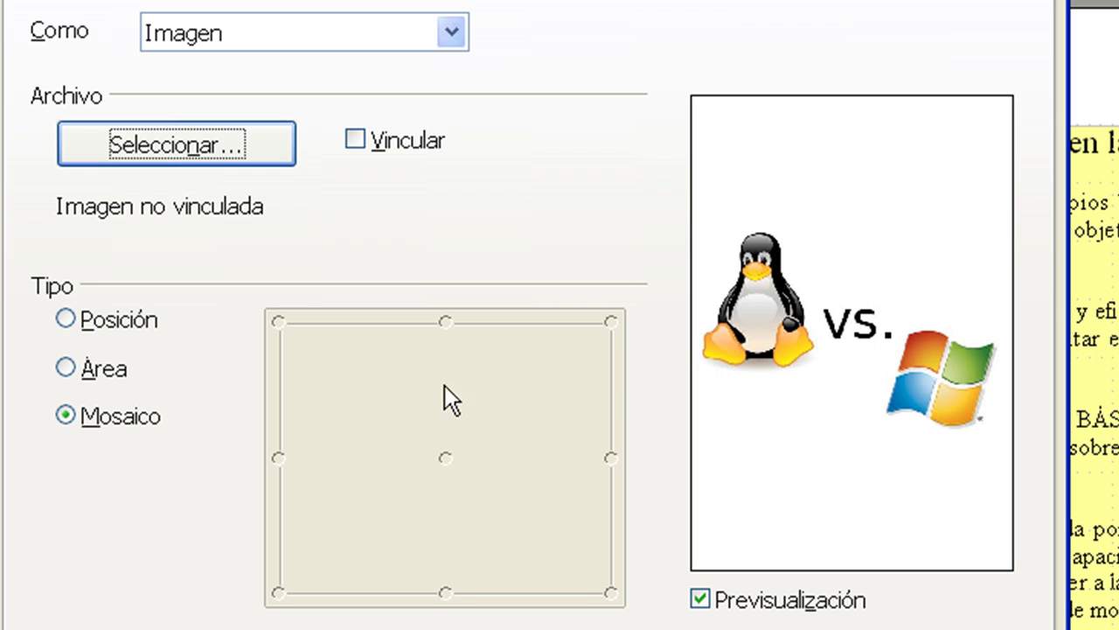
- Set the background image type to Posición, apply it and check the pages in the print preview
click(105, 325)
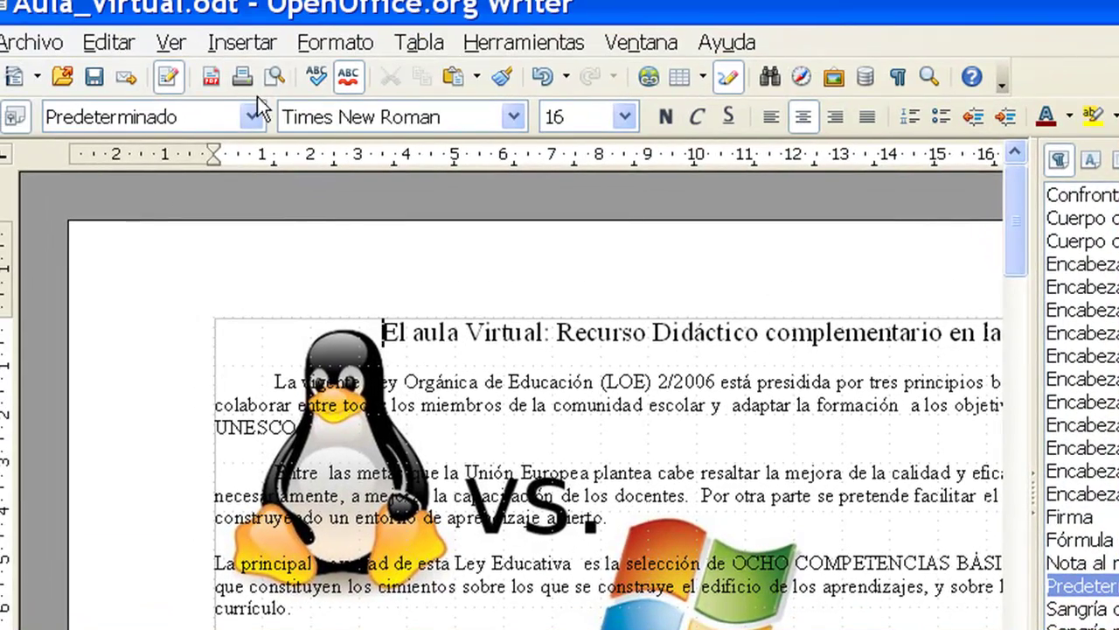
click(274, 78)
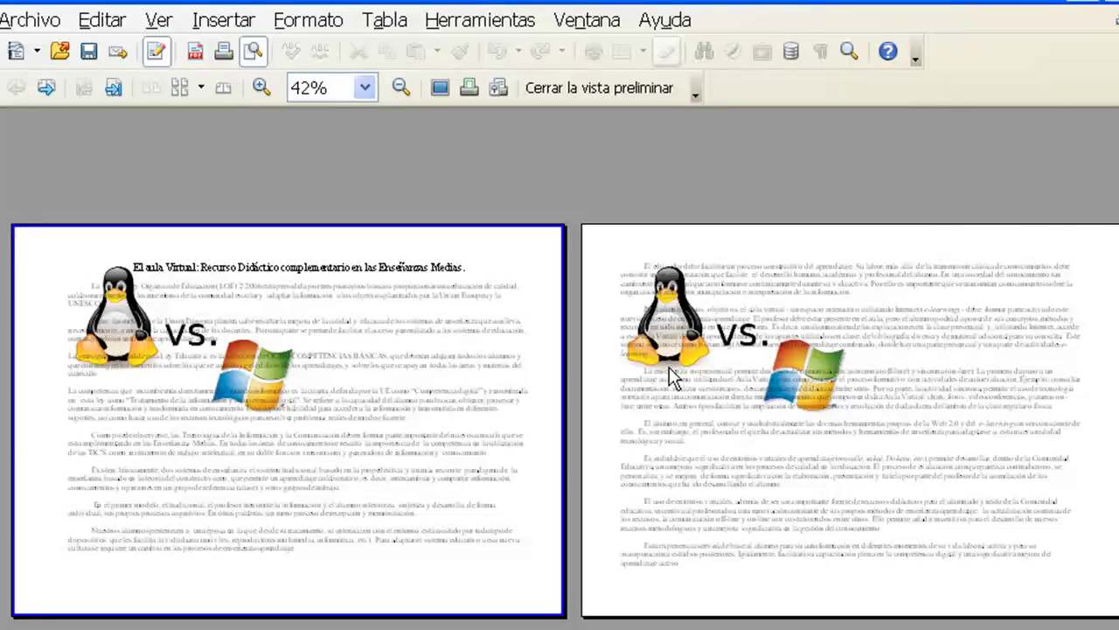
key(Escape)
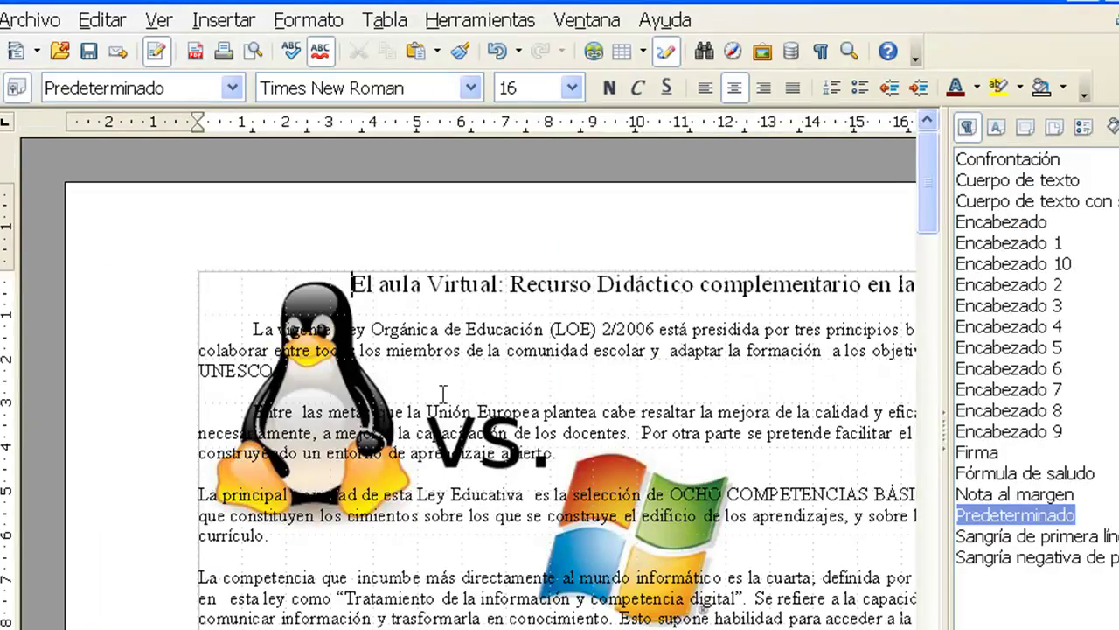
- Change the page background image type to Área and apply it
click(319, 25)
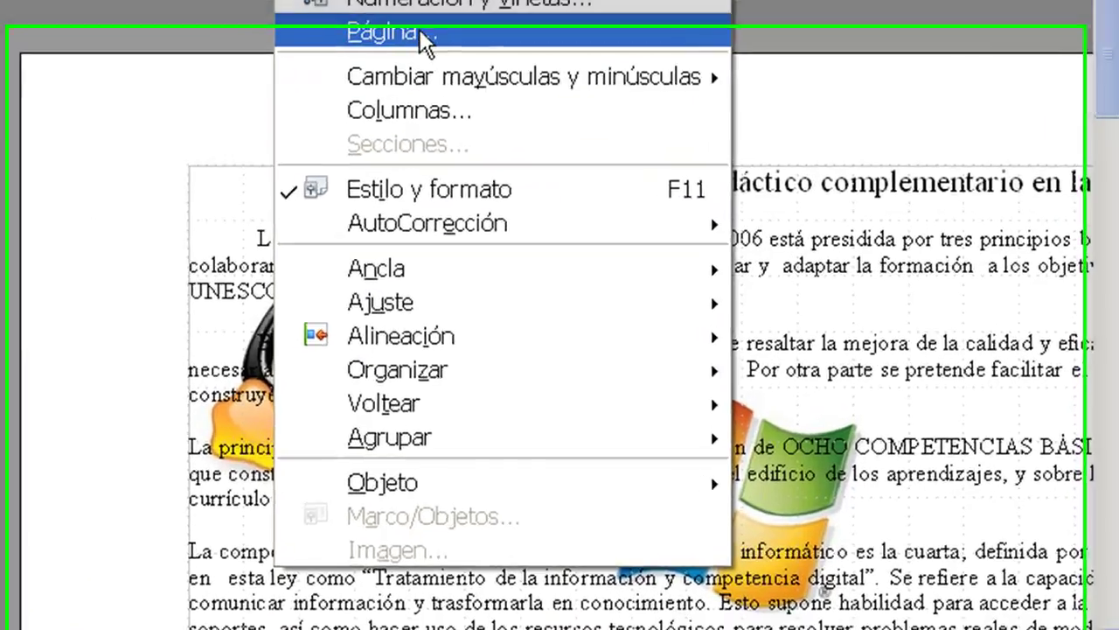
click(385, 165)
click(127, 381)
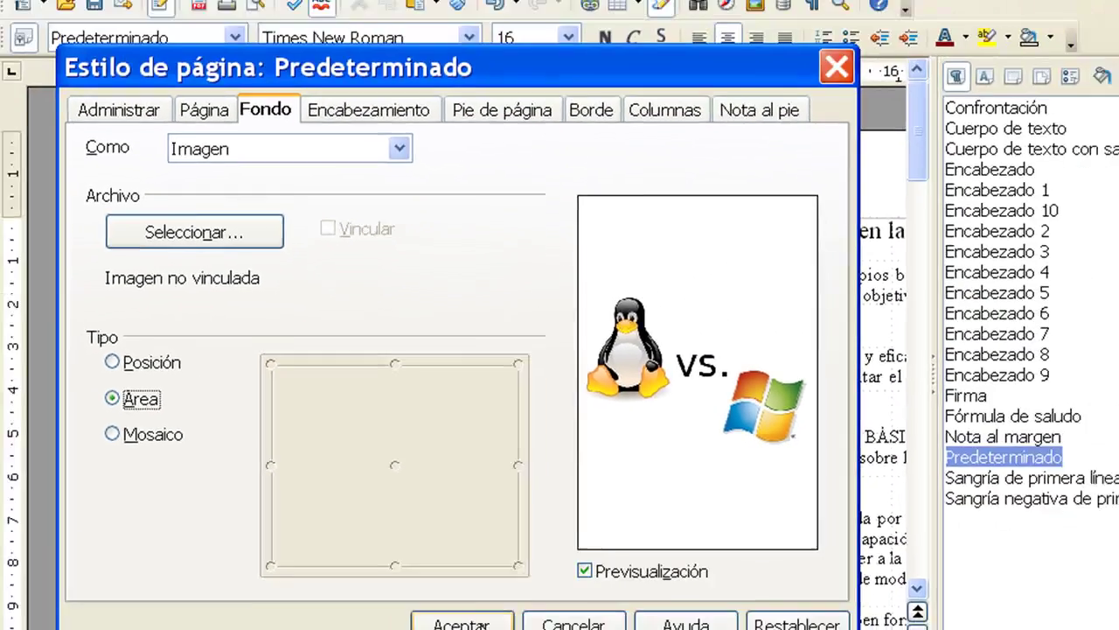
key(Return)
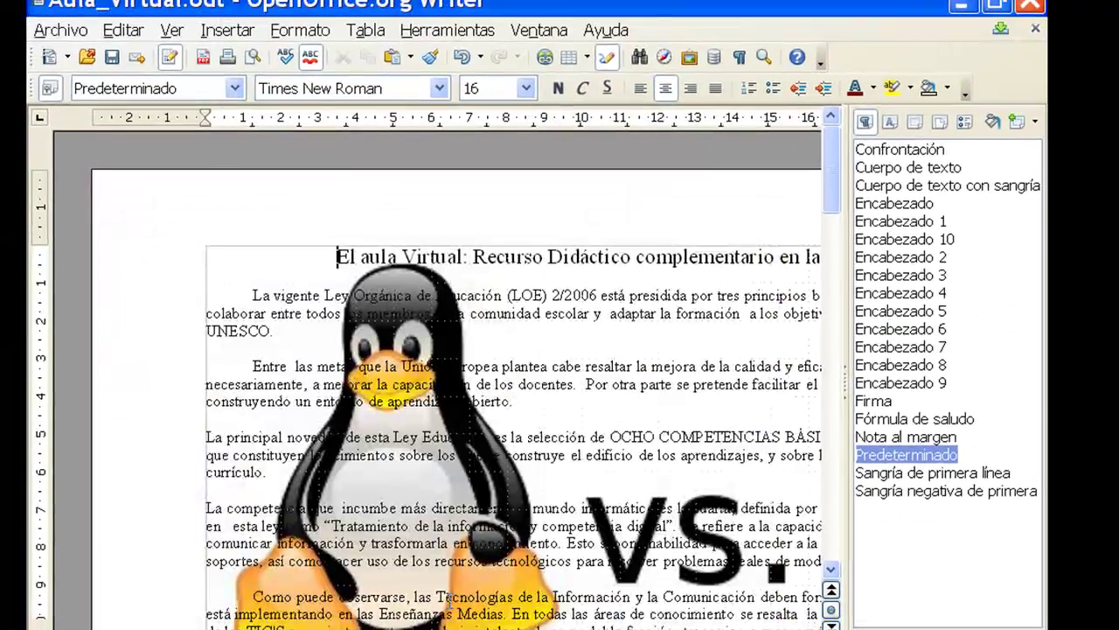
- Check the Área background image on the pages in the print preview
click(252, 57)
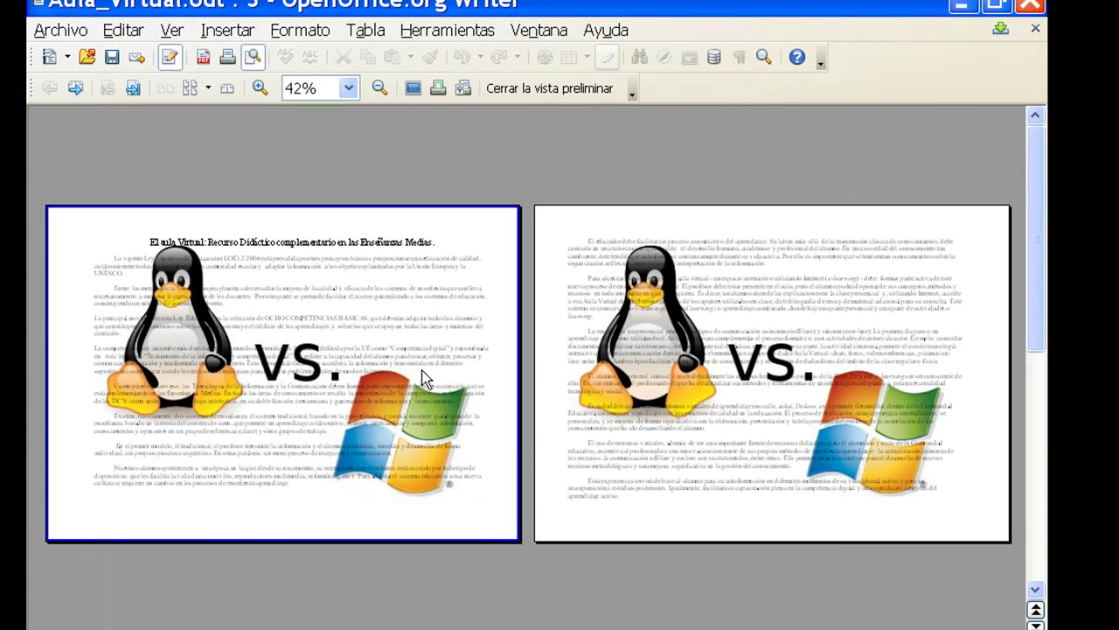
double_click(422, 378)
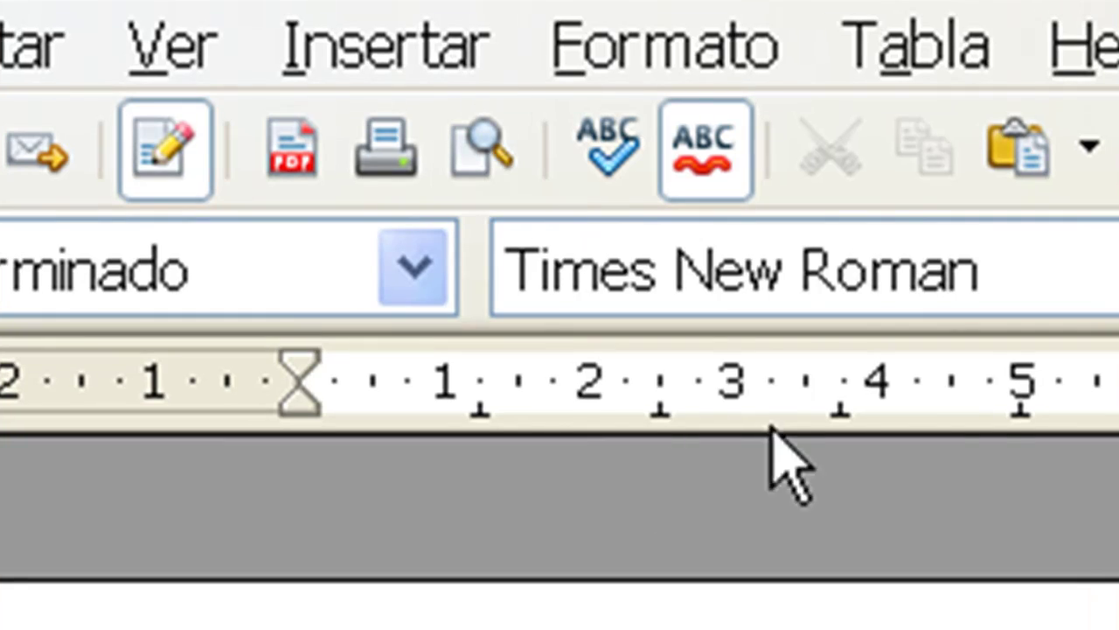
- Set the page background image type to Mosaico, apply it and check the pages in the print preview
click(700, 46)
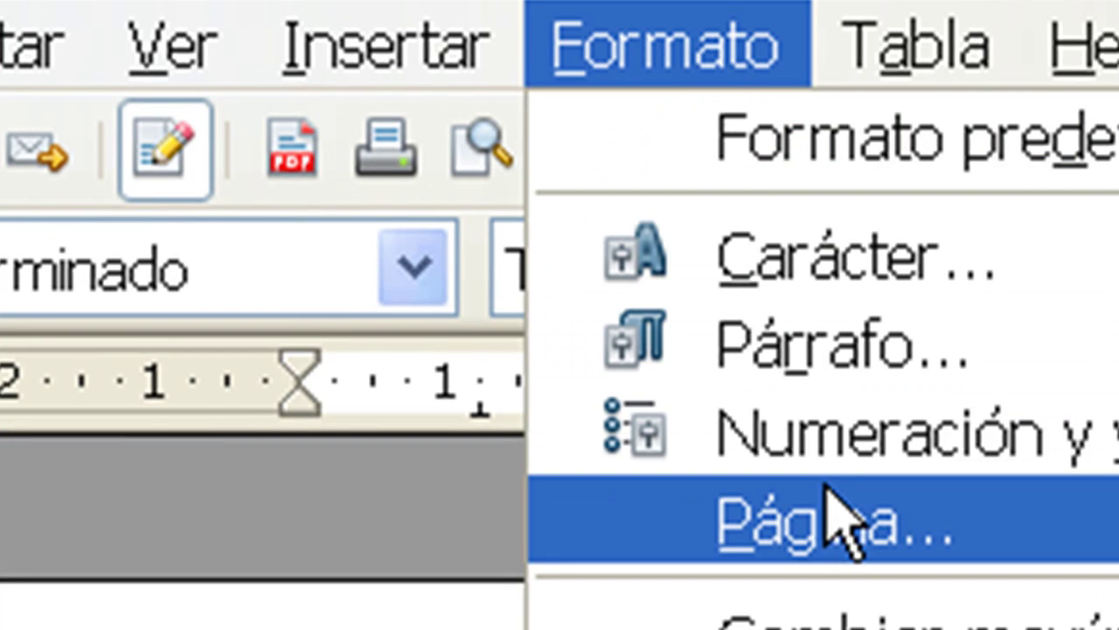
click(829, 500)
click(198, 534)
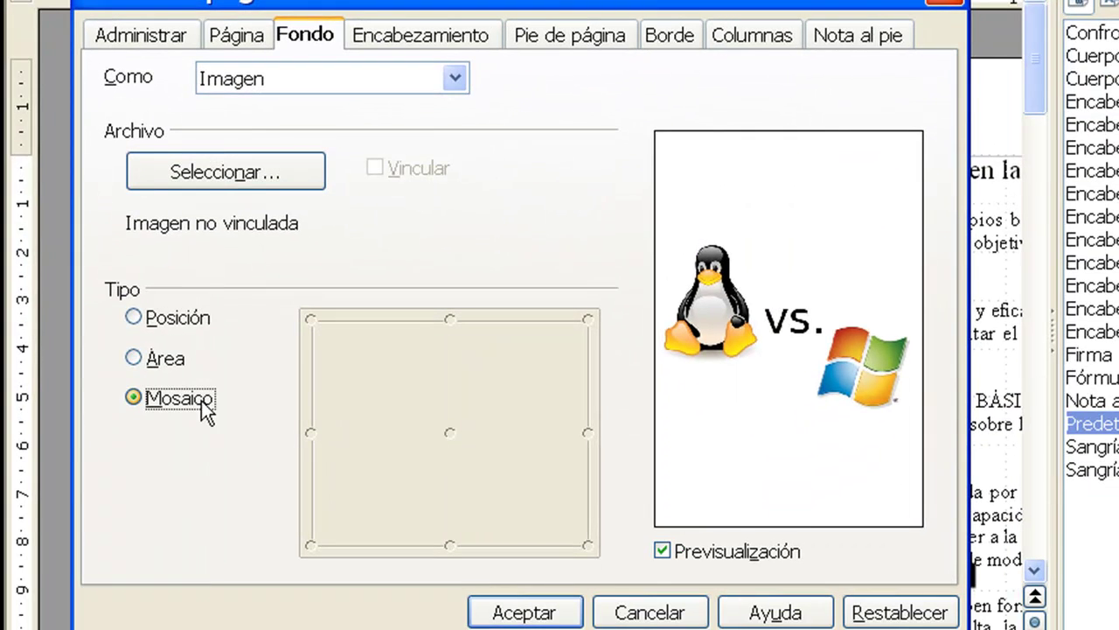
click(516, 612)
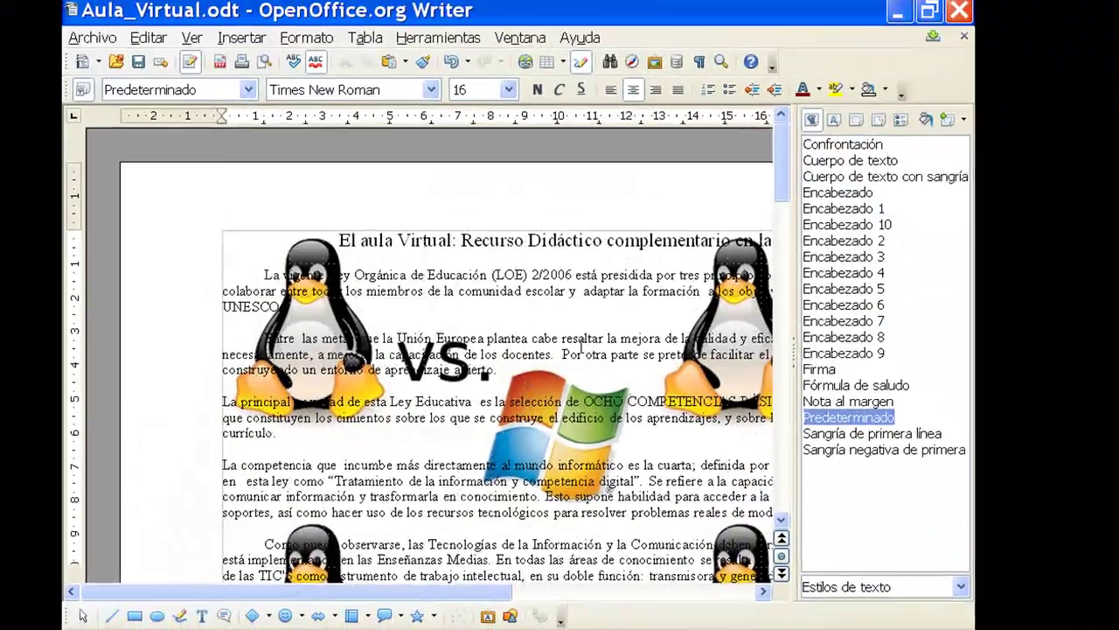
click(266, 64)
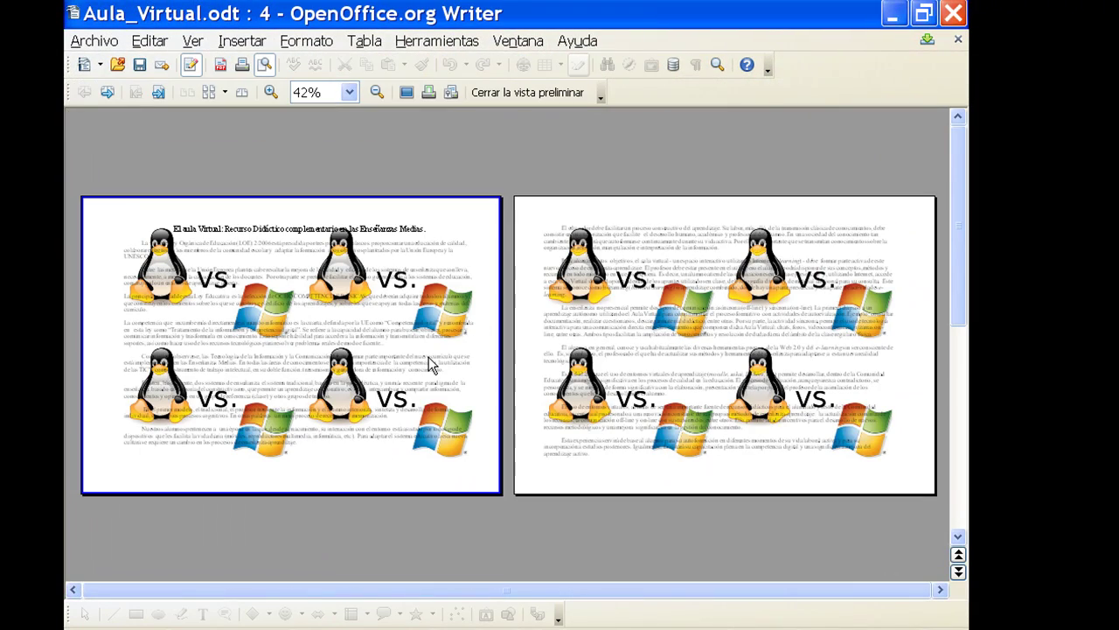
double_click(423, 356)
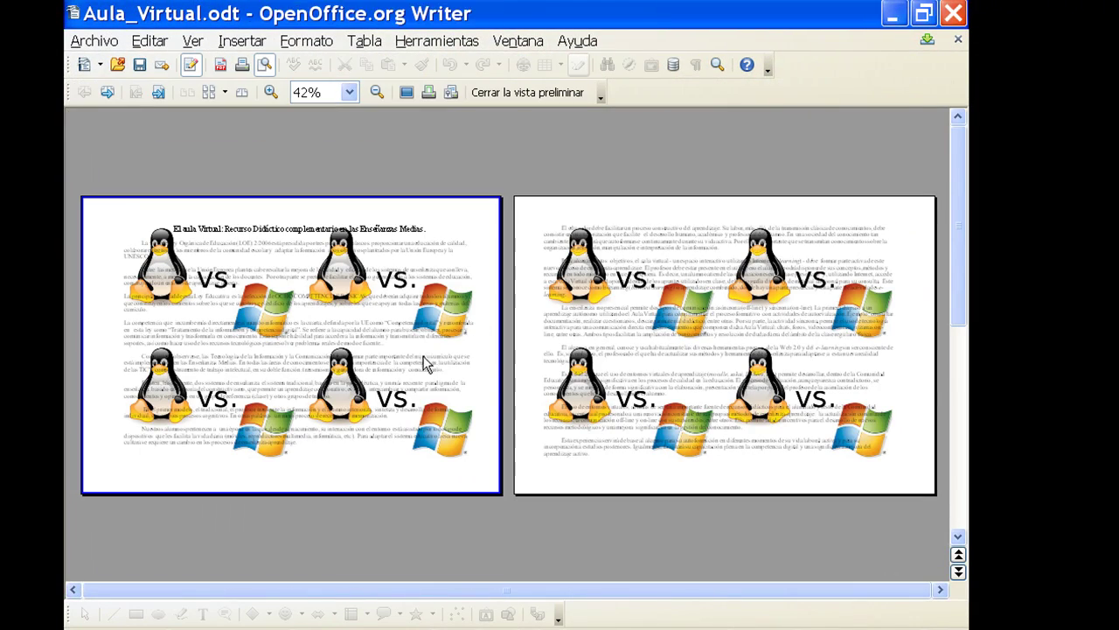
- Choose linux_vs_windows again as the page background image and turn on Vincular to link it to the original file
click(311, 41)
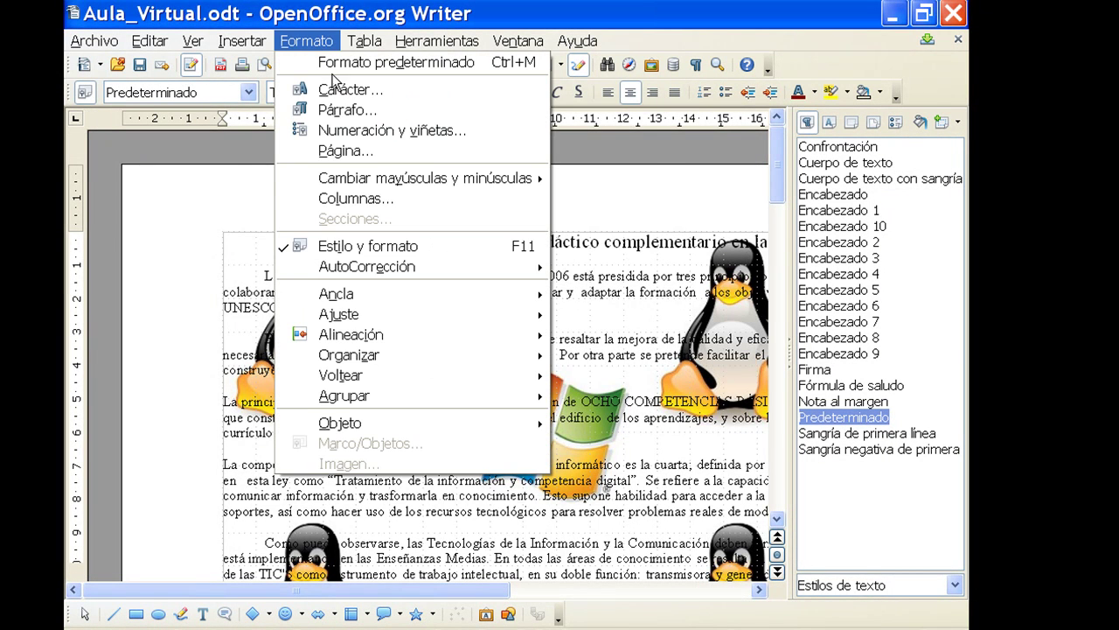
click(367, 152)
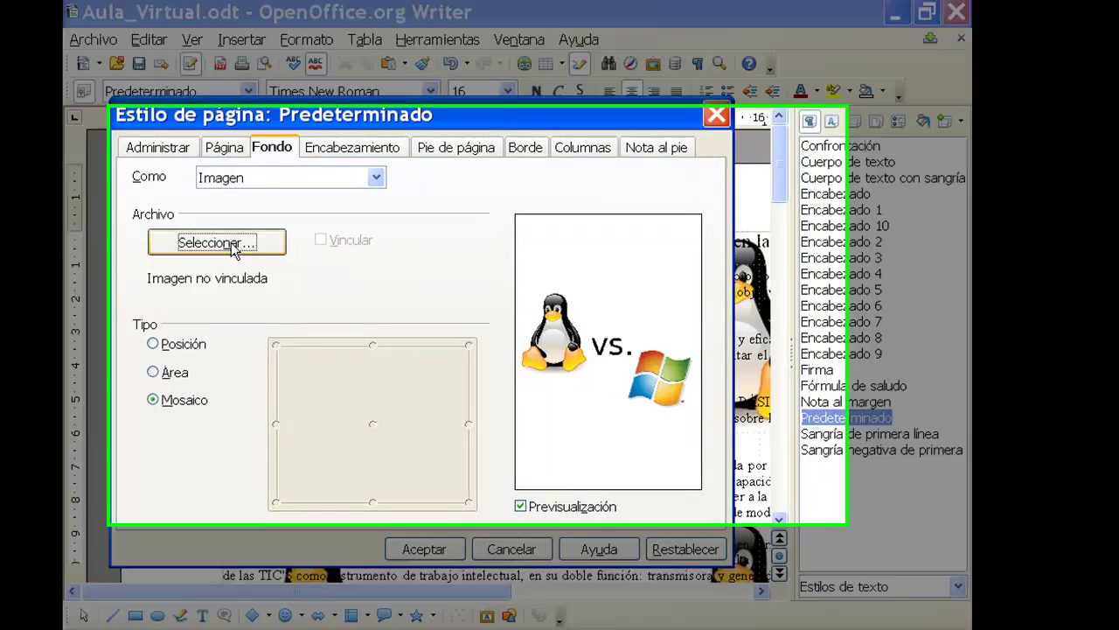
click(231, 242)
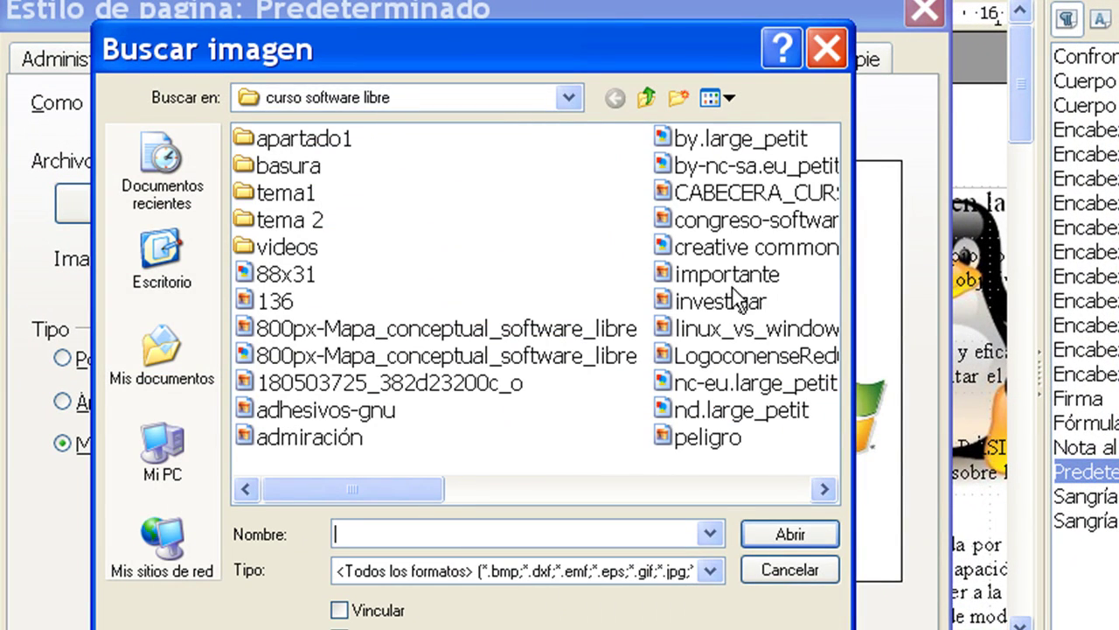
click(752, 329)
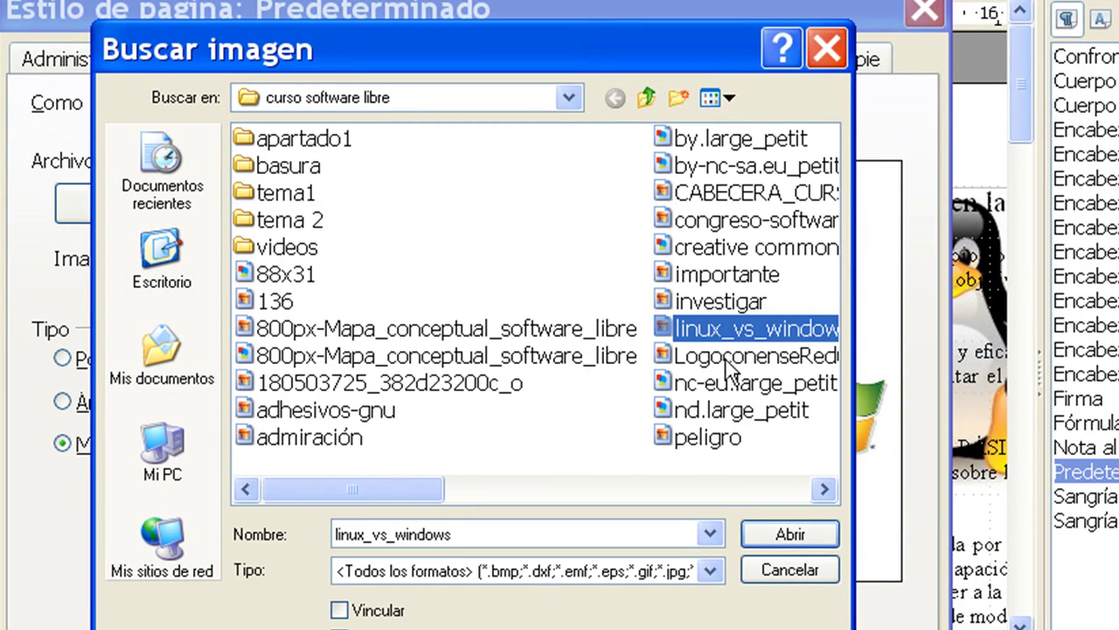
click(769, 534)
click(320, 201)
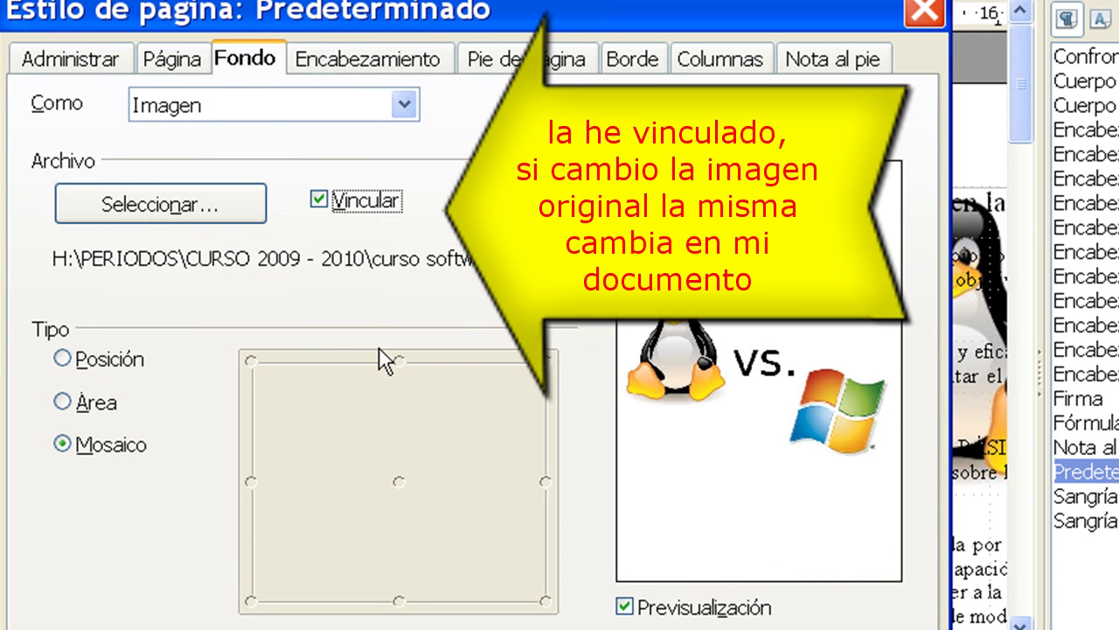
- Set the background image type to Posición, anchored at the page's lower-right corner, apply it and check the pages in the print preview
click(60, 359)
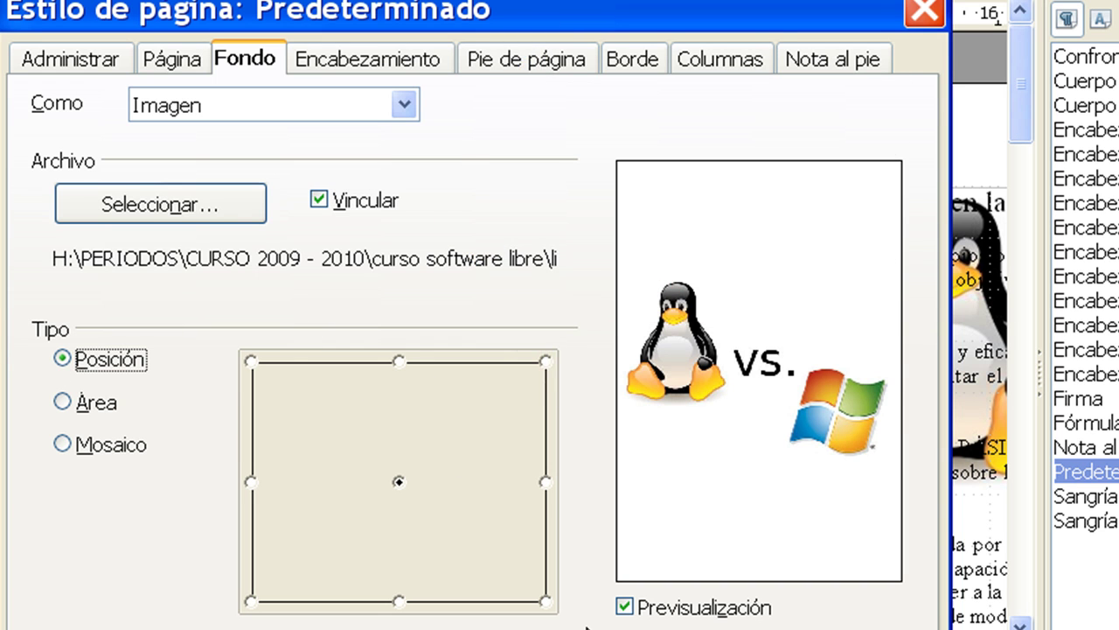
click(545, 601)
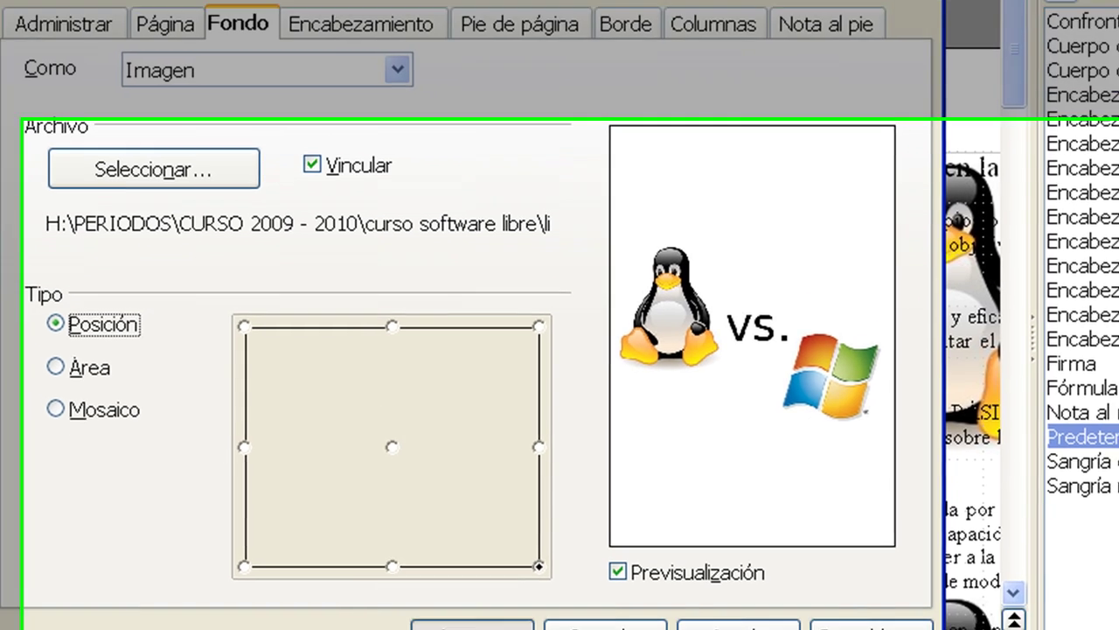
click(475, 625)
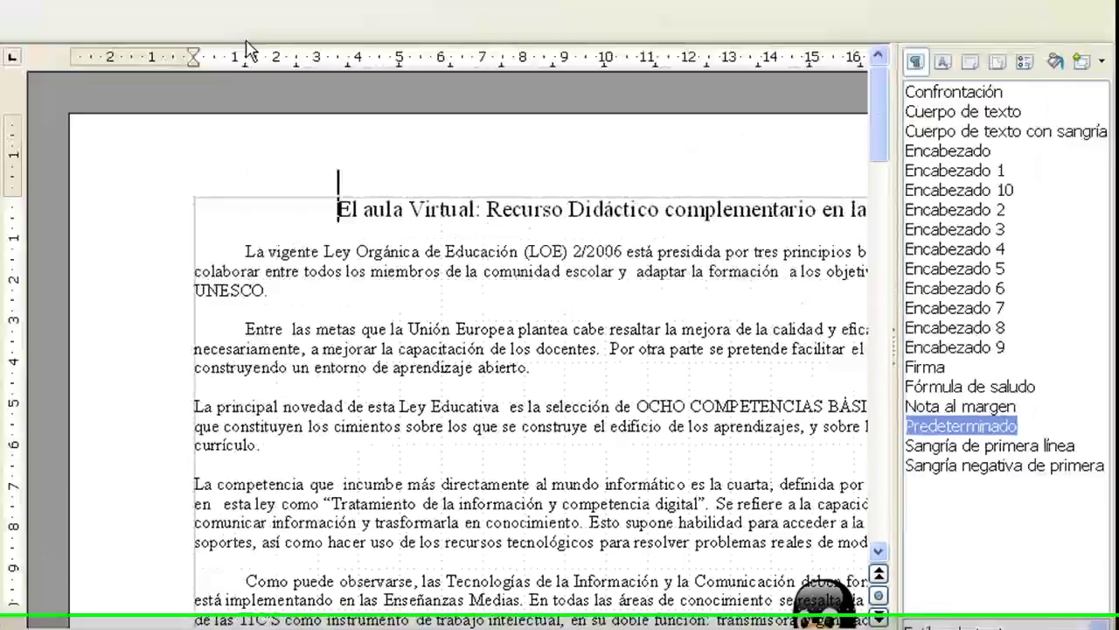
click(251, 48)
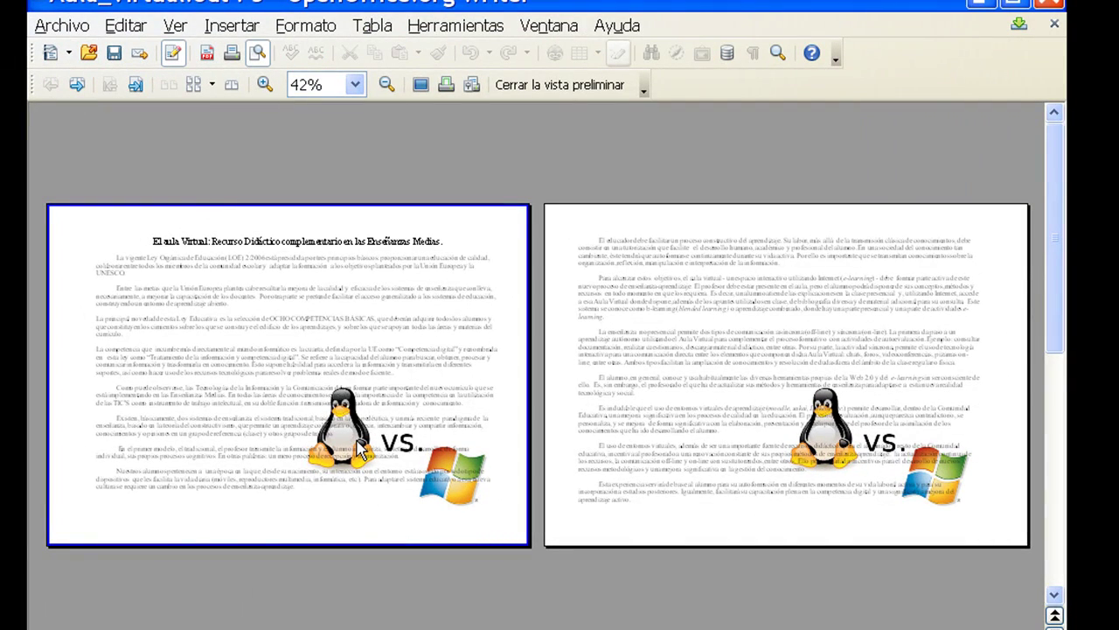
key(Escape)
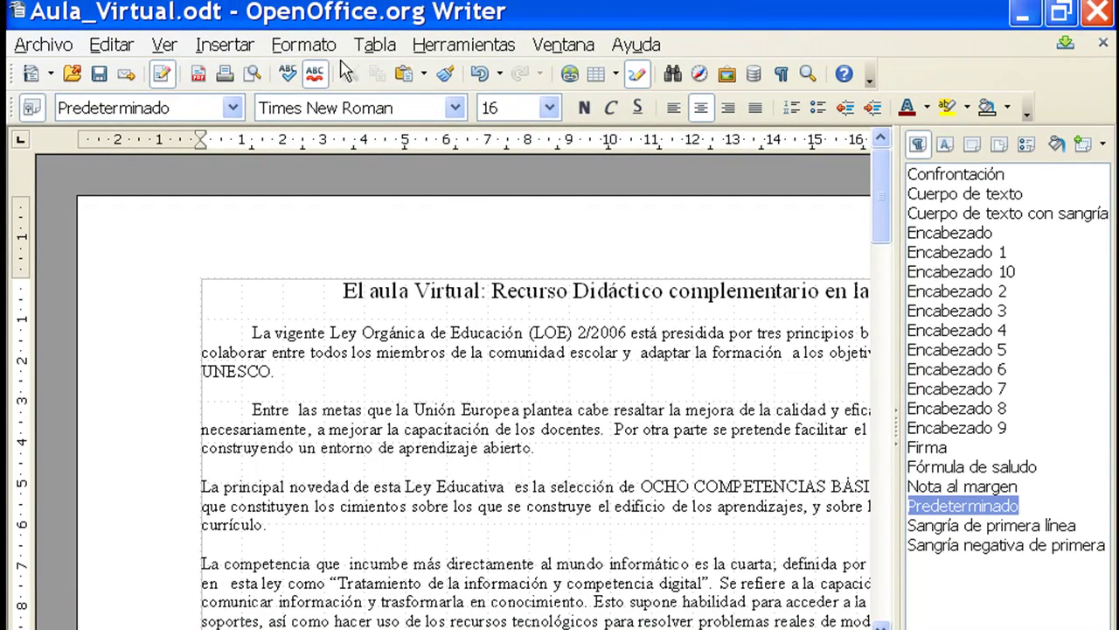
- Activate the header in the page style and turn off identical content on left and right pages
click(303, 43)
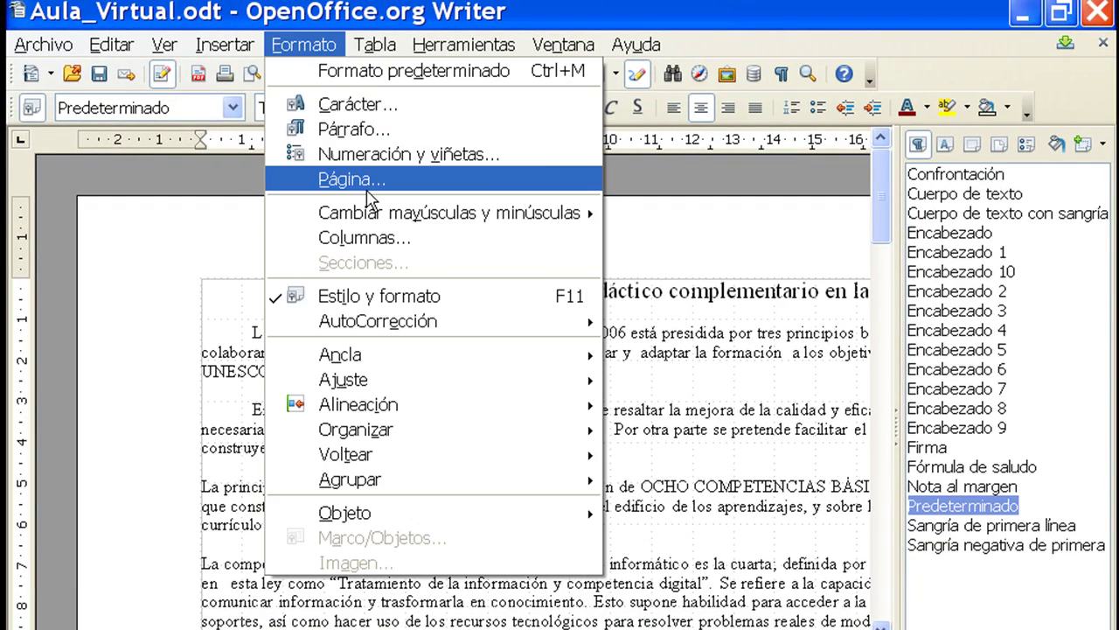
click(568, 179)
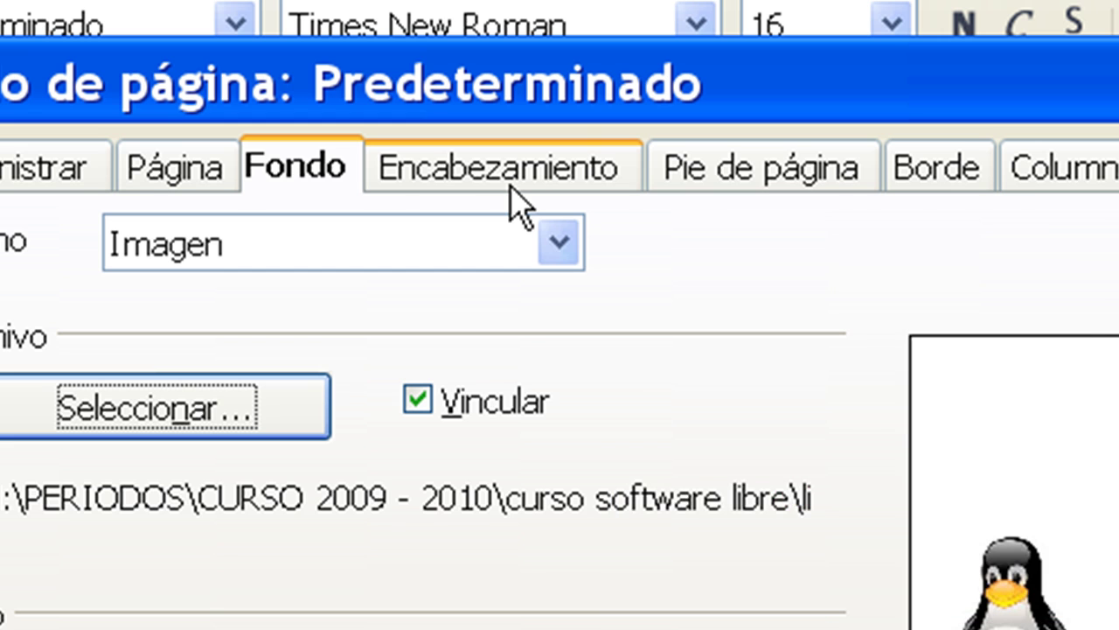
click(510, 182)
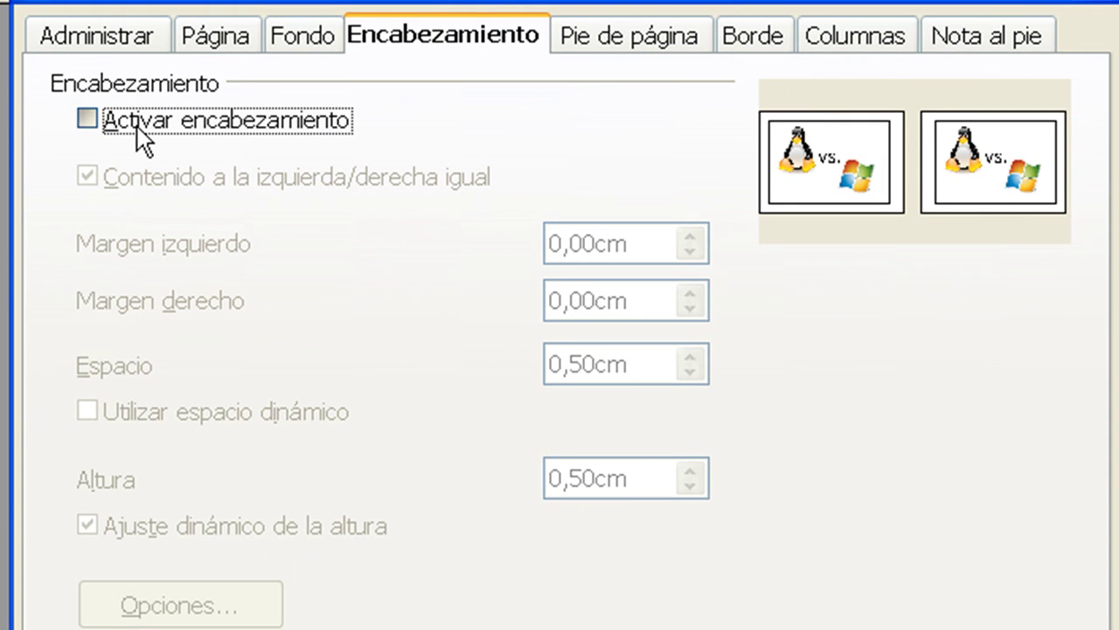
click(137, 125)
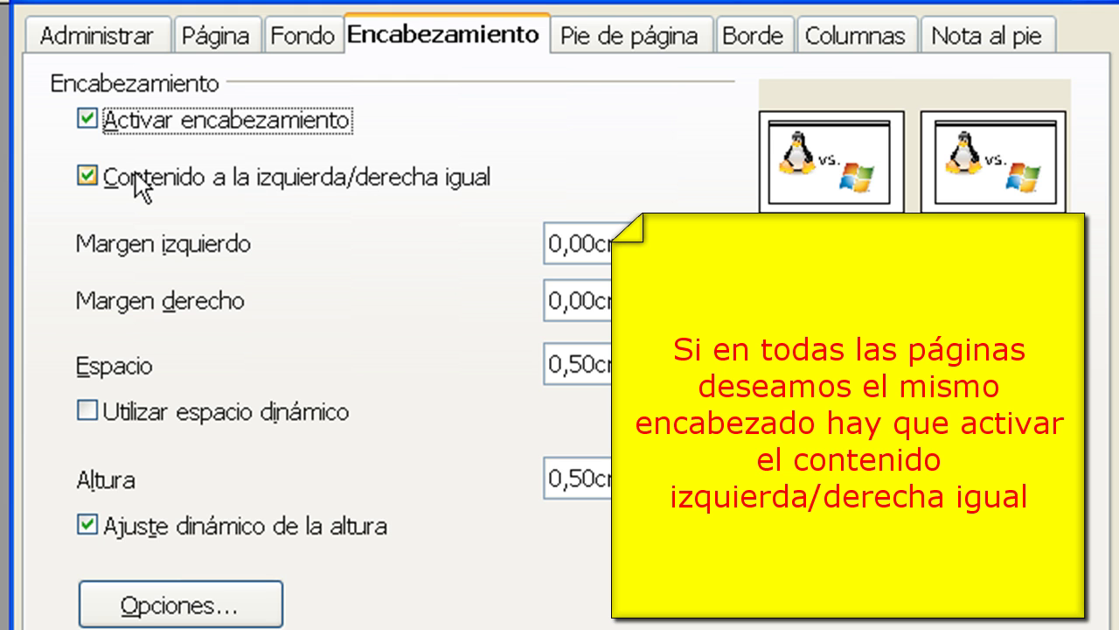
click(140, 180)
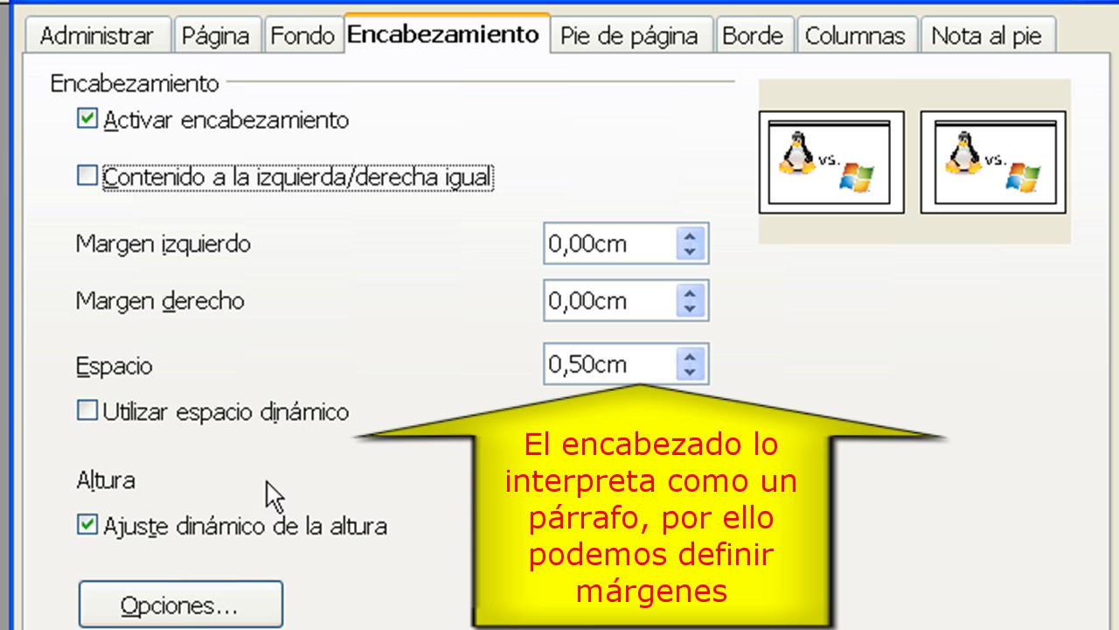
- Give the header a border on all four sides with a 2,50 pt line in Rojo claro
click(223, 605)
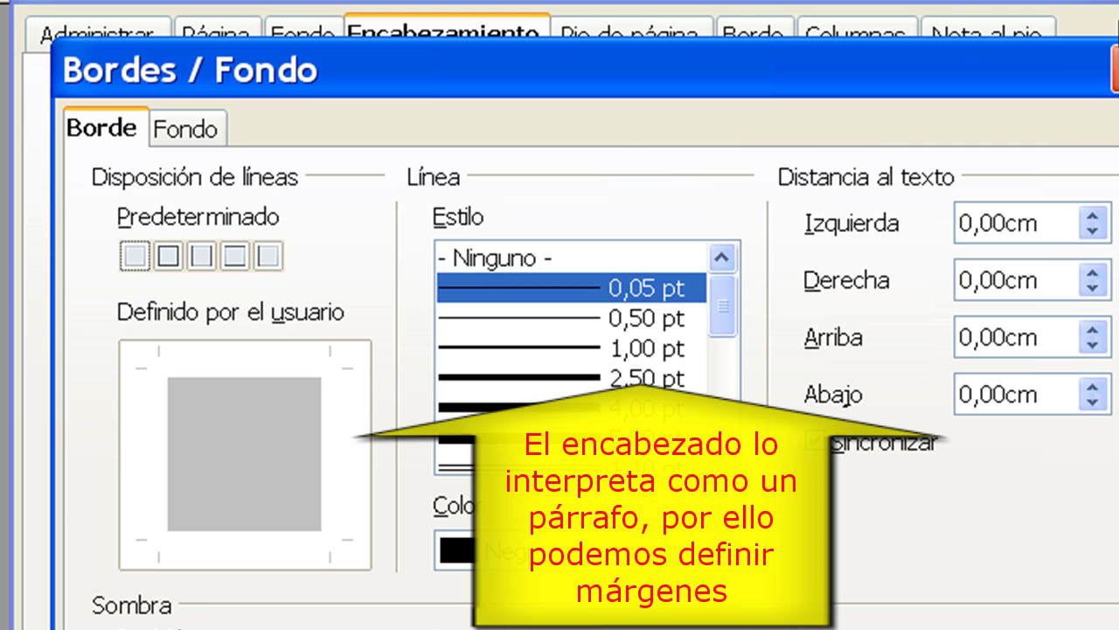
click(1116, 70)
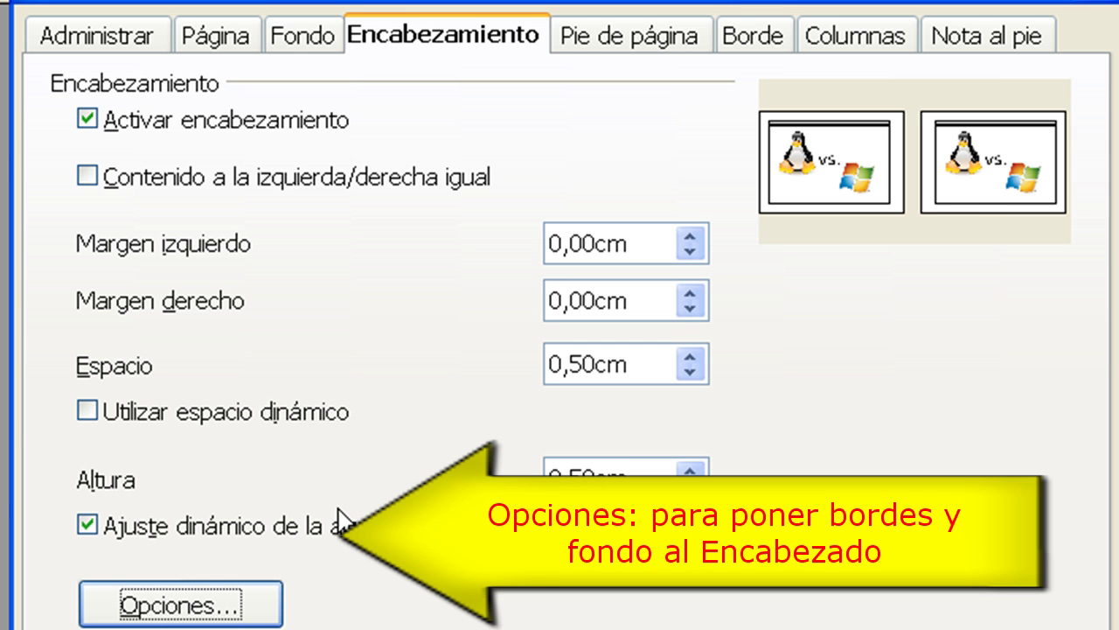
click(159, 607)
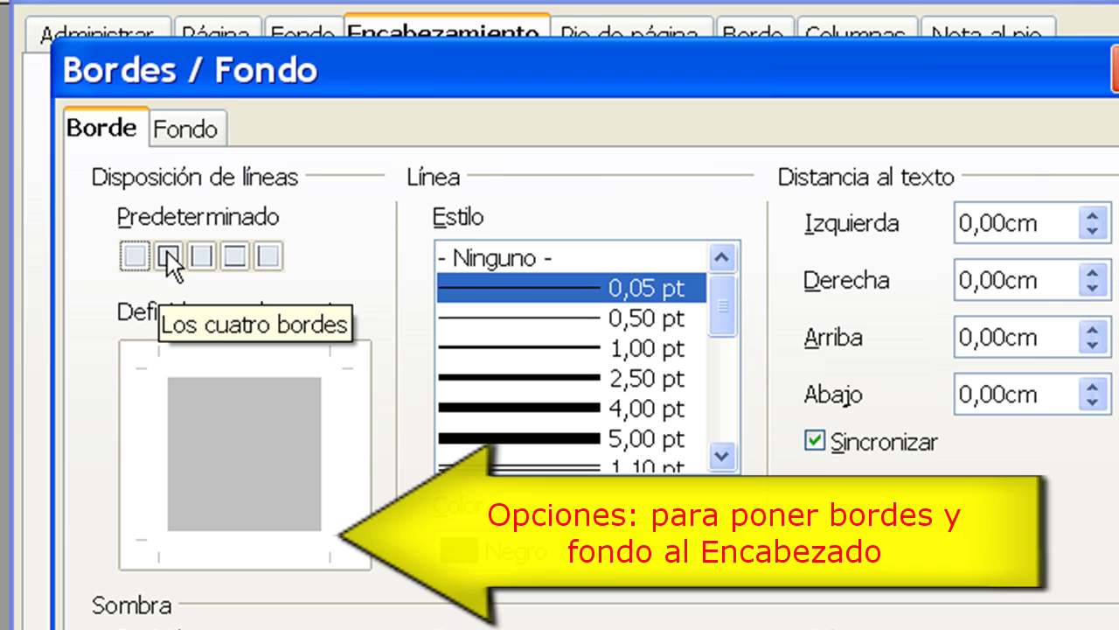
click(169, 257)
click(516, 377)
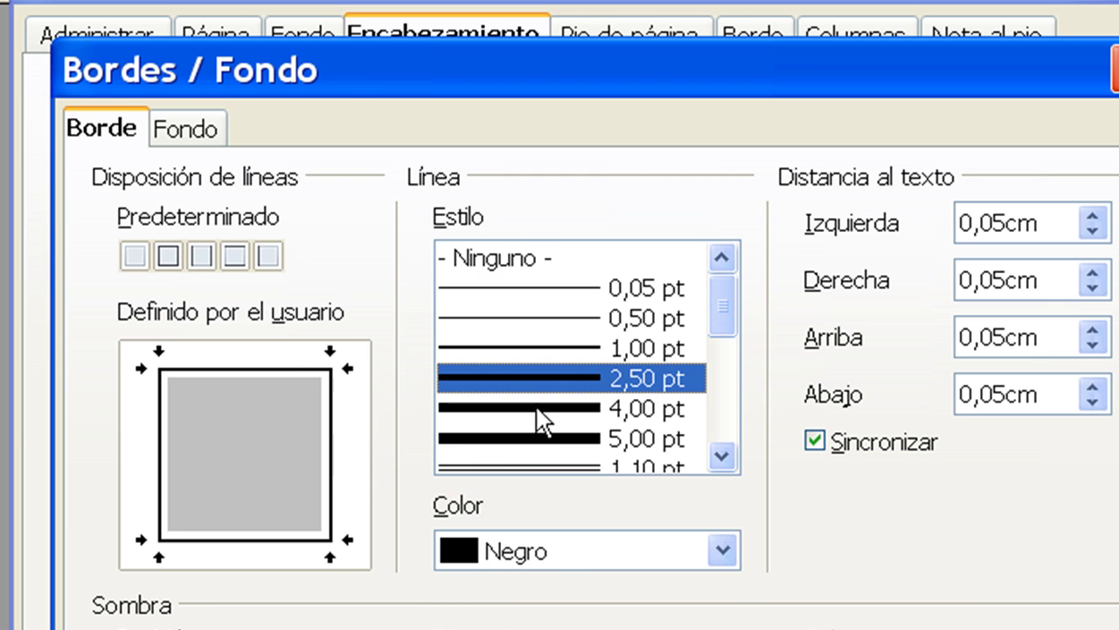
click(542, 553)
scroll(542, 554, down, 3)
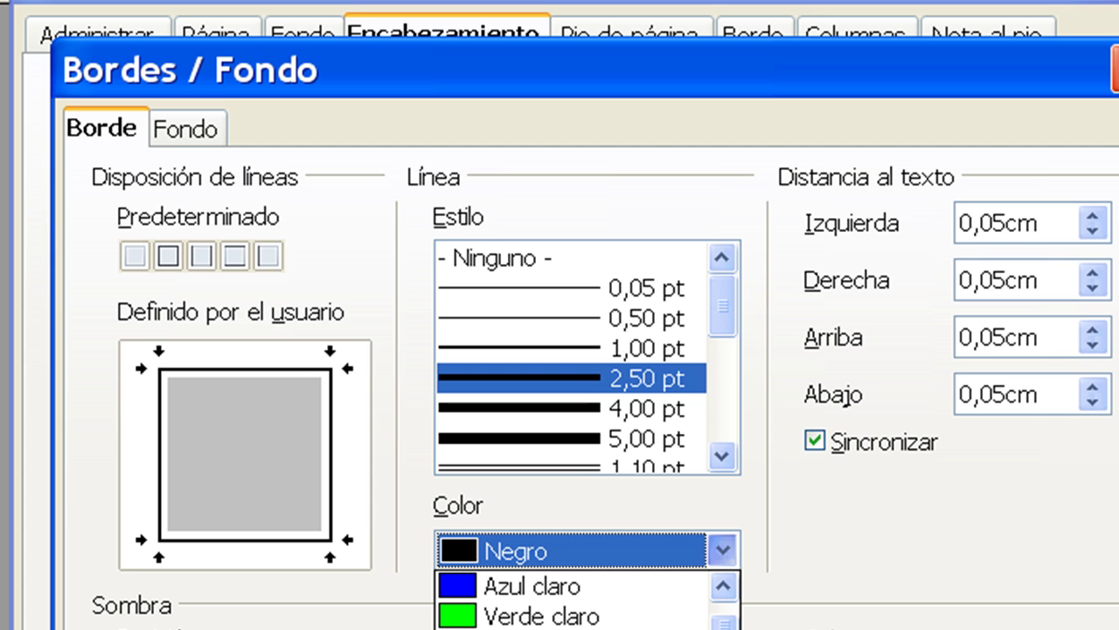
click(525, 628)
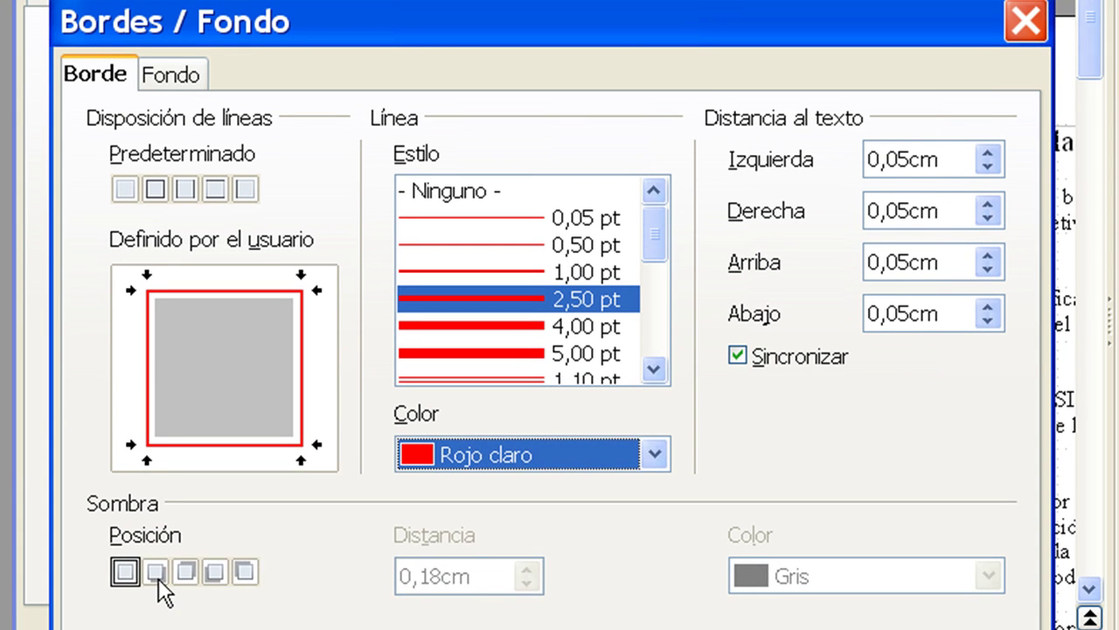
- Add a shadow towards the lower right of the header in Rojo 5 and accept the border settings
click(158, 578)
click(782, 579)
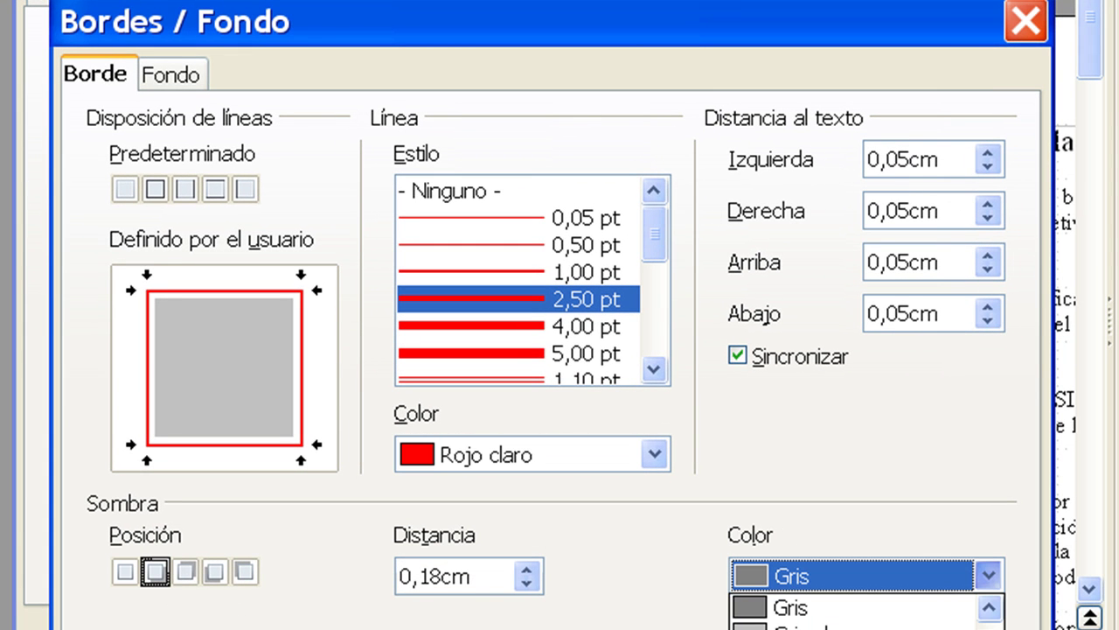
scroll(866, 616, down, 7)
click(791, 607)
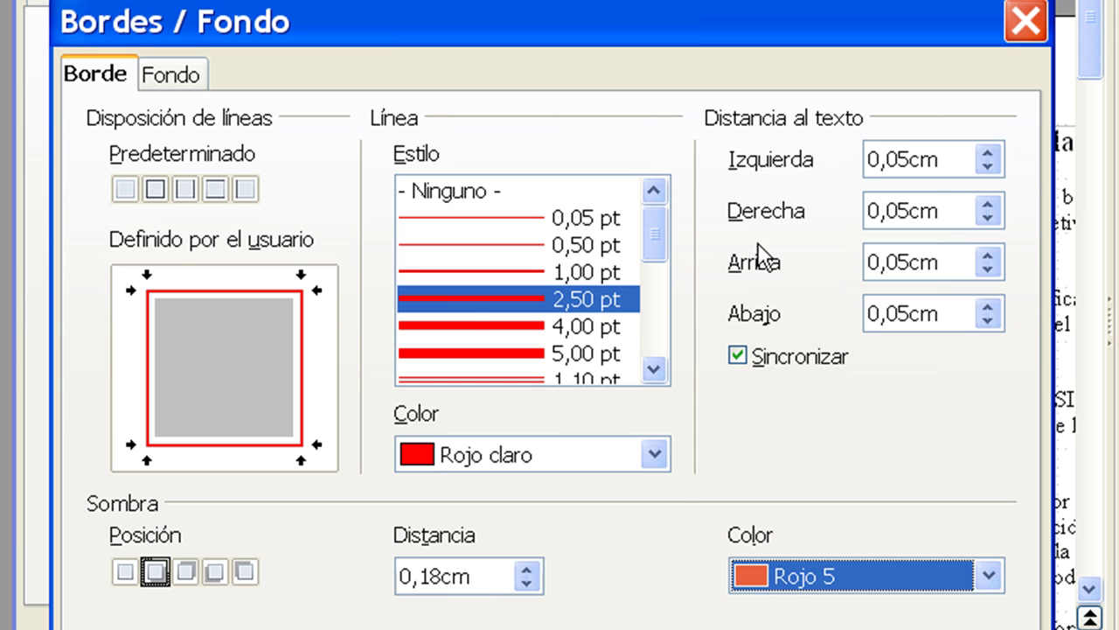
click(557, 628)
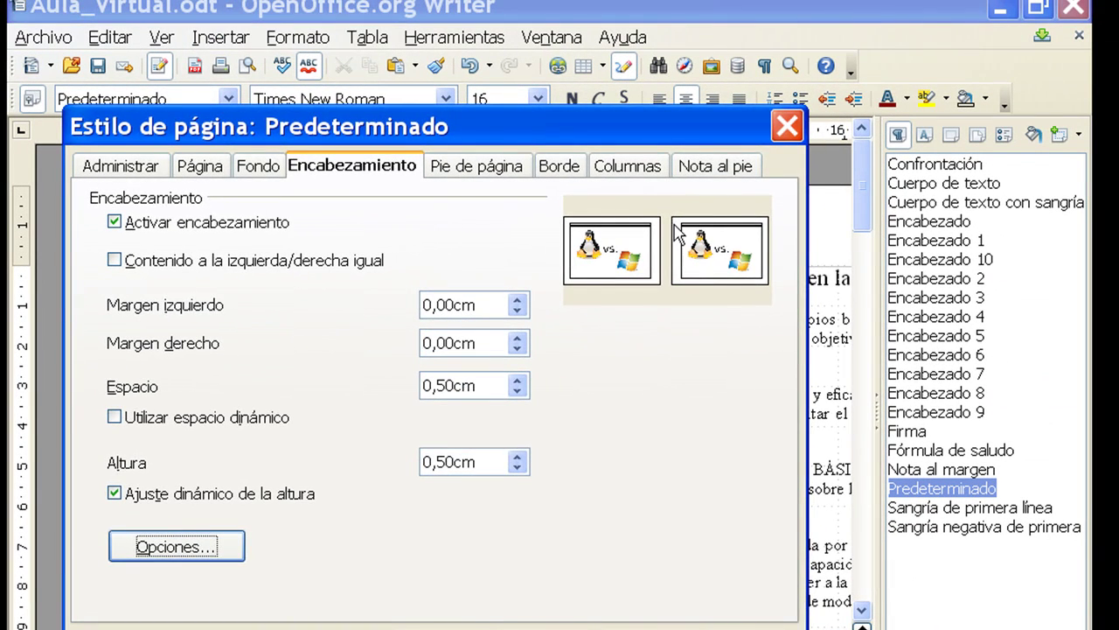
- Apply the page style and check the bordered header on each page of the document
click(359, 628)
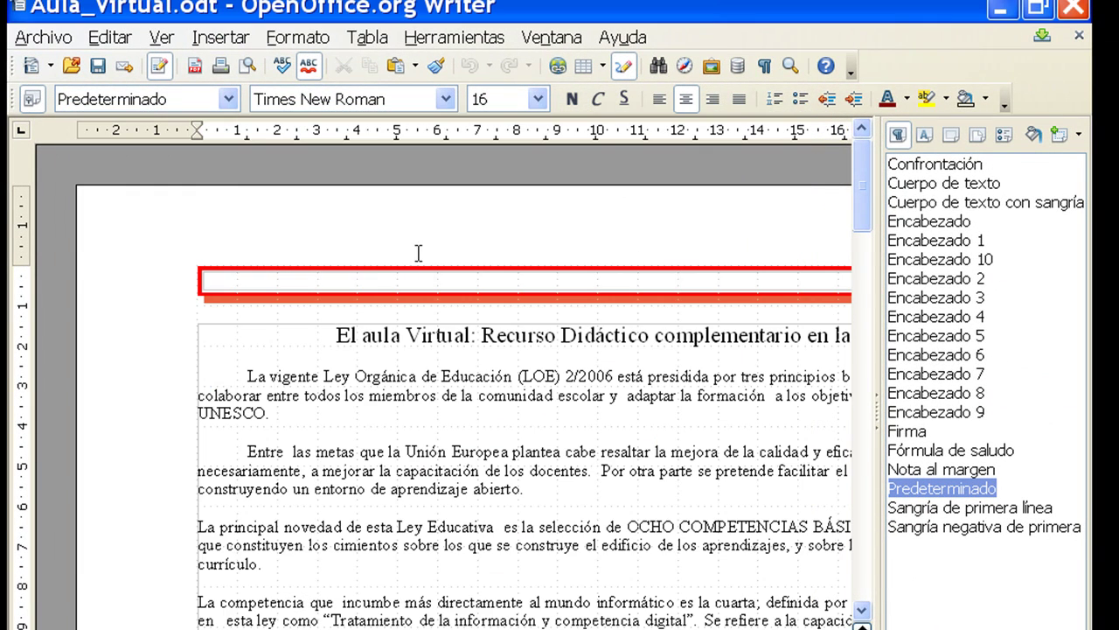
scroll(472, 293, down, 20)
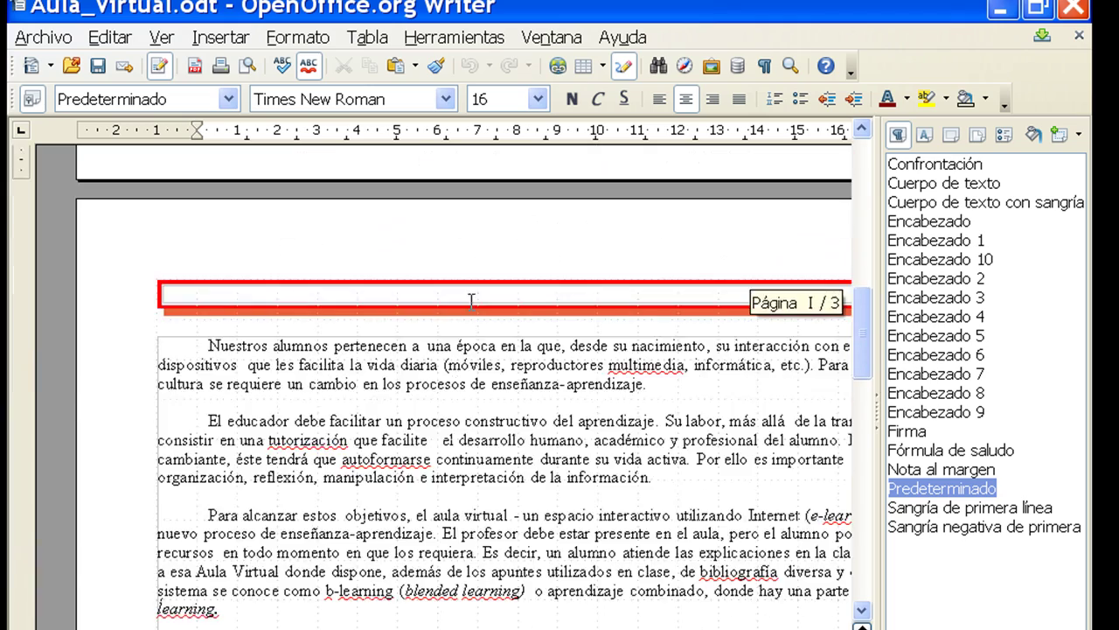
scroll(471, 306, down, 10)
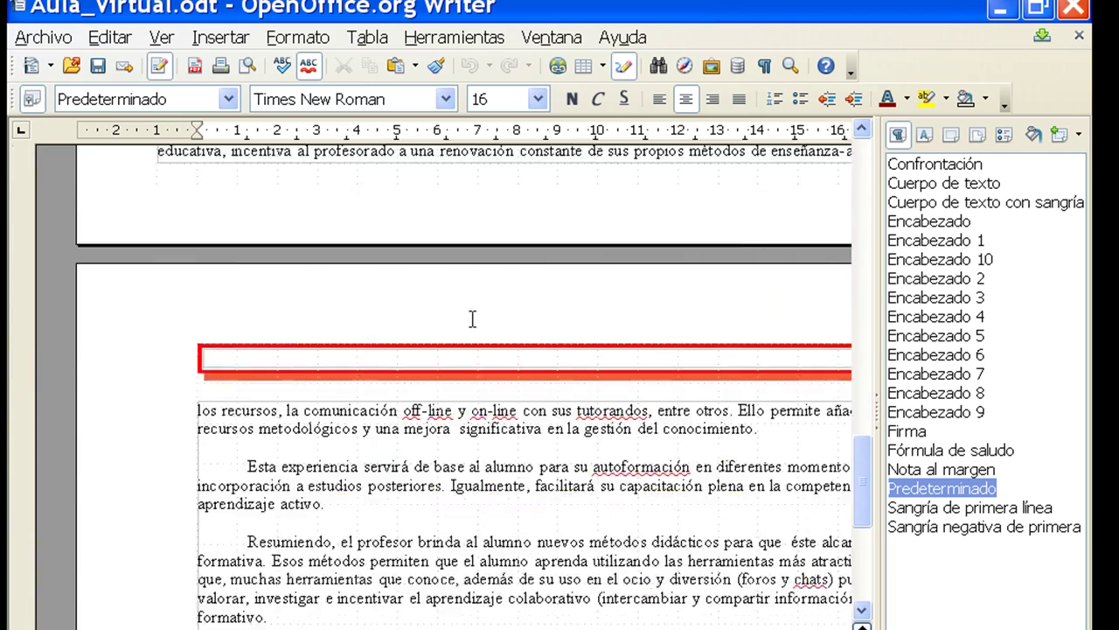
scroll(463, 310, up, 16)
scroll(450, 315, up, 6)
- Activate the footer in the page style, keeping identical content on left and right pages
click(298, 37)
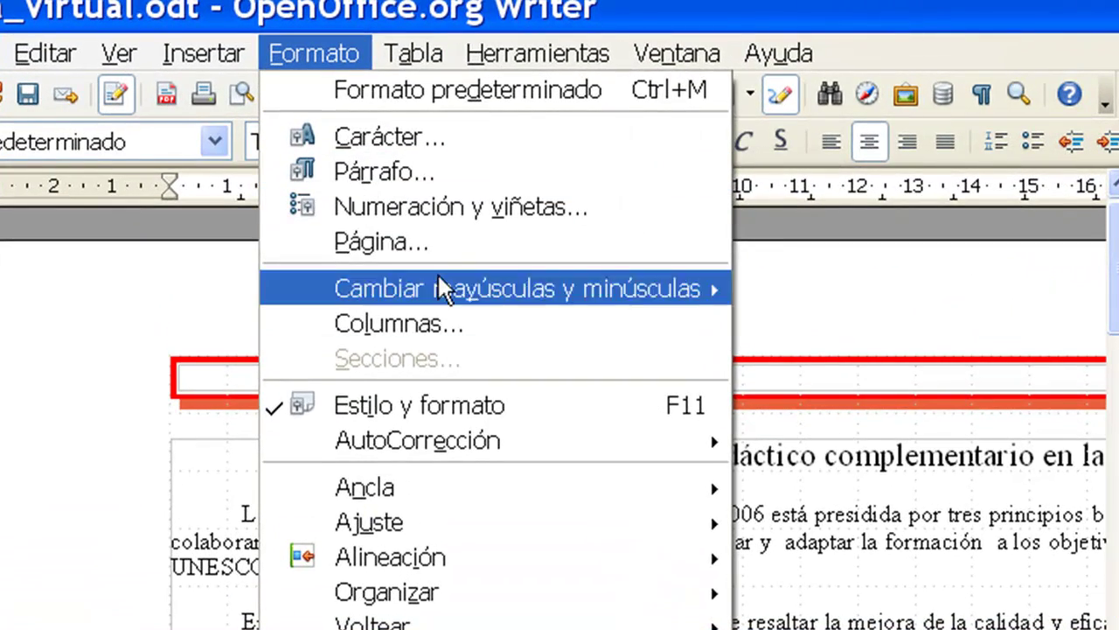
click(428, 244)
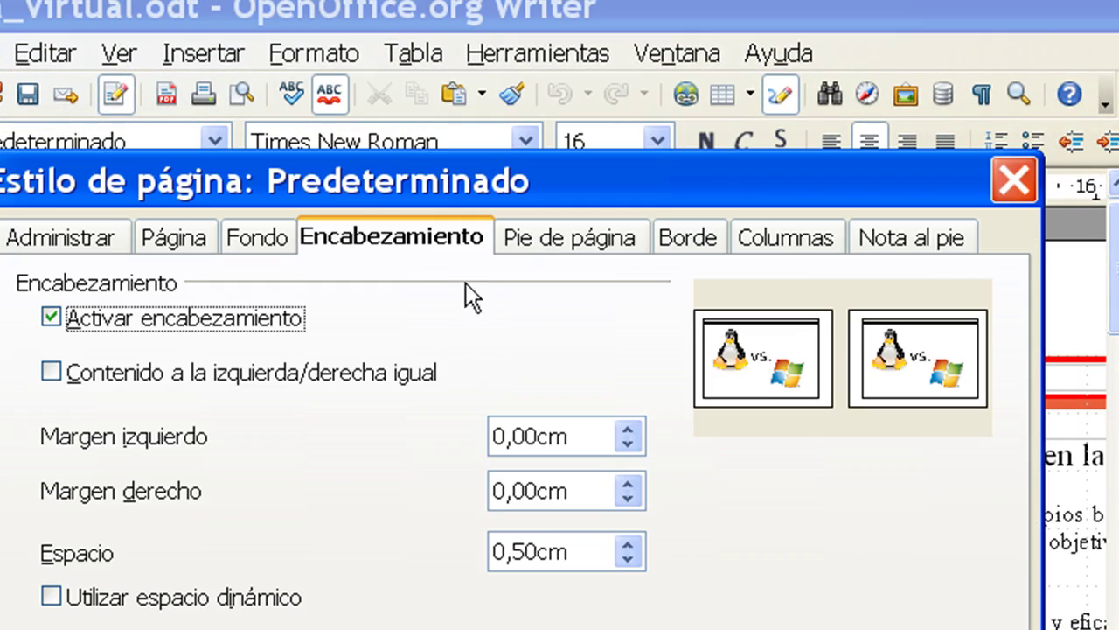
click(544, 249)
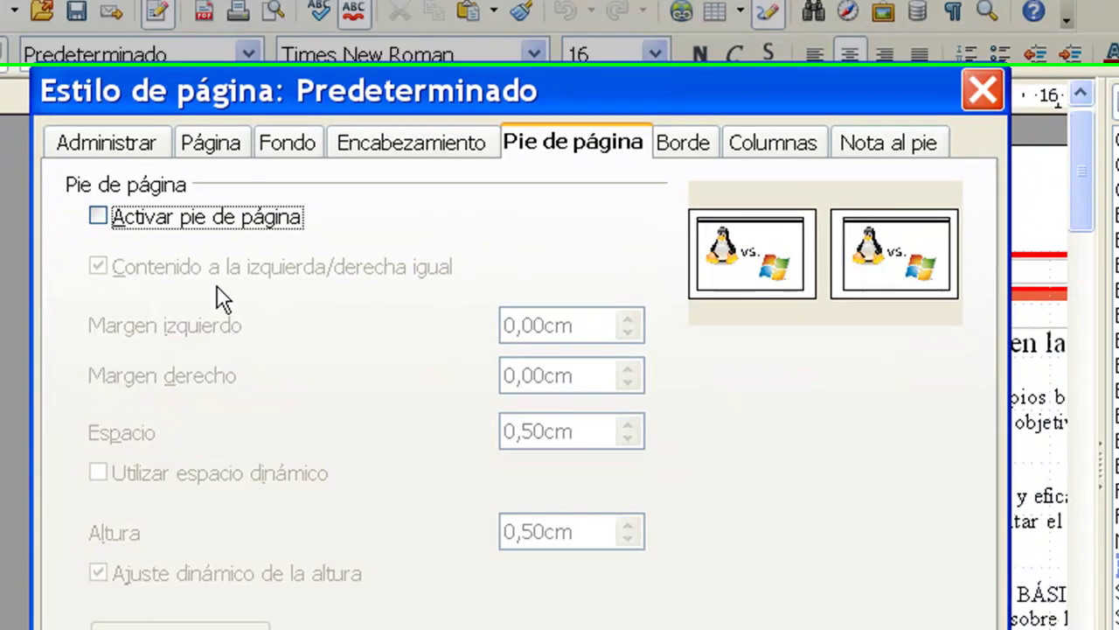
click(166, 216)
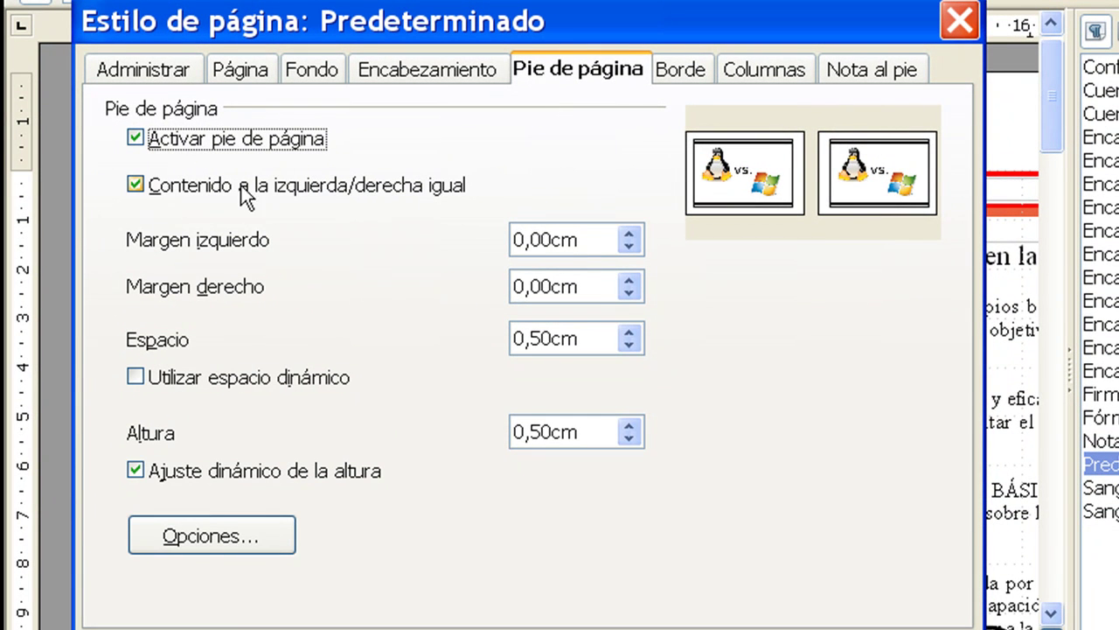
- Give the footer a border on all four sides with a 1,00 pt line and apply the page style
click(199, 537)
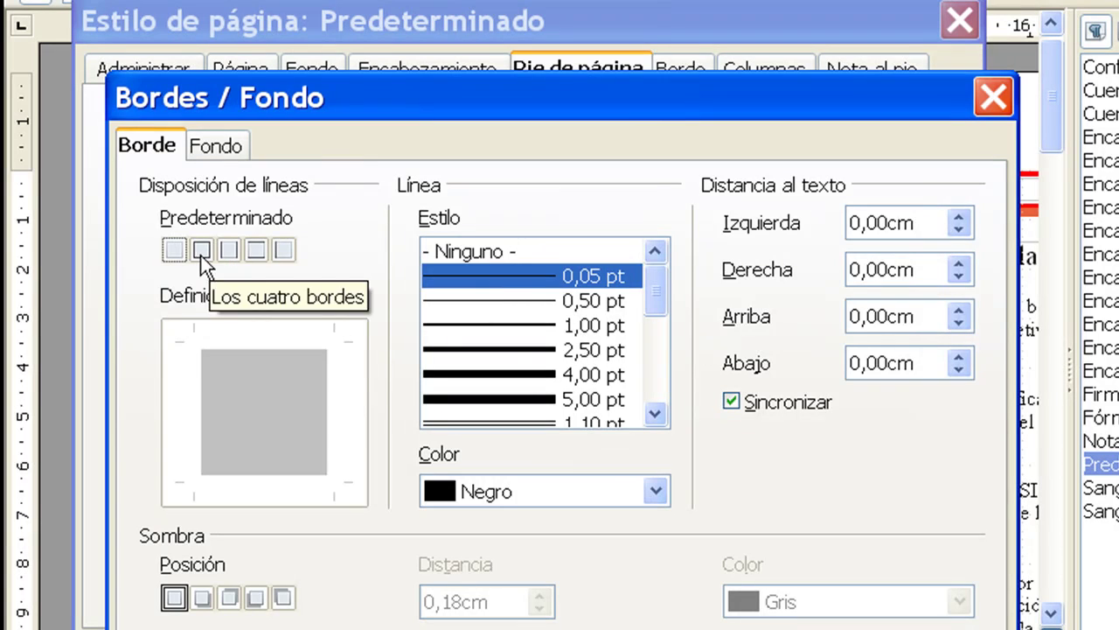
click(202, 250)
click(519, 325)
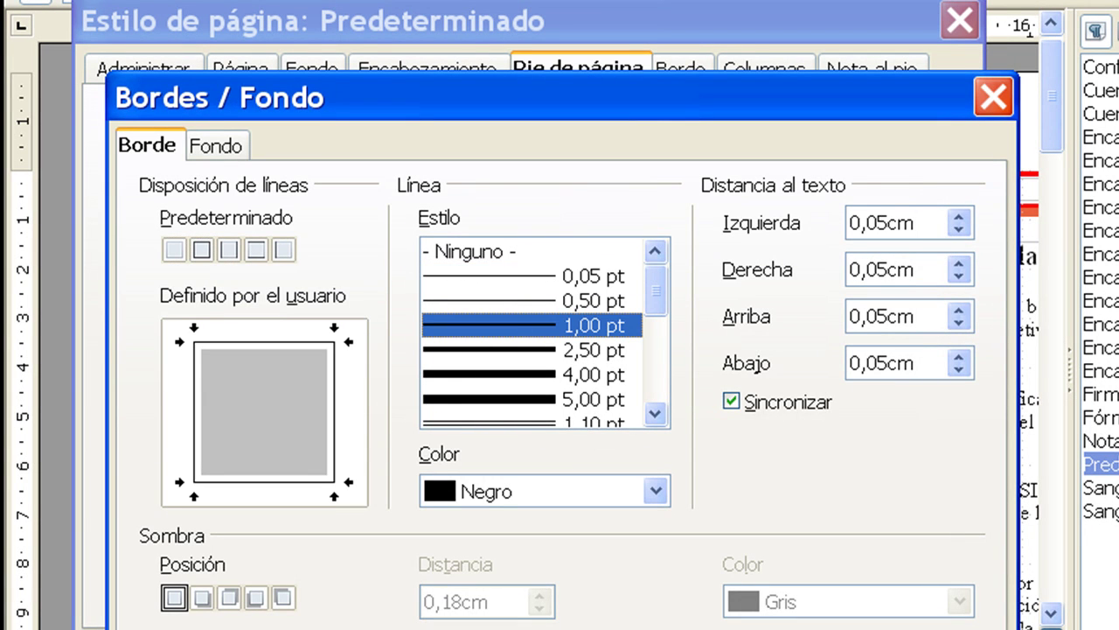
key(Return)
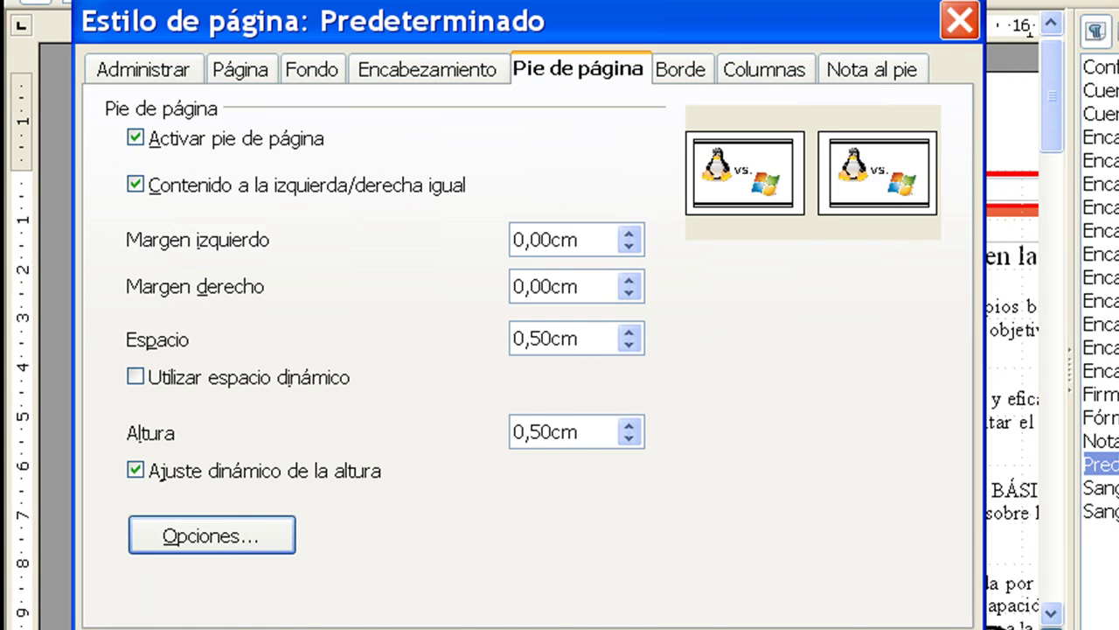
click(419, 628)
scroll(504, 500, down, 3)
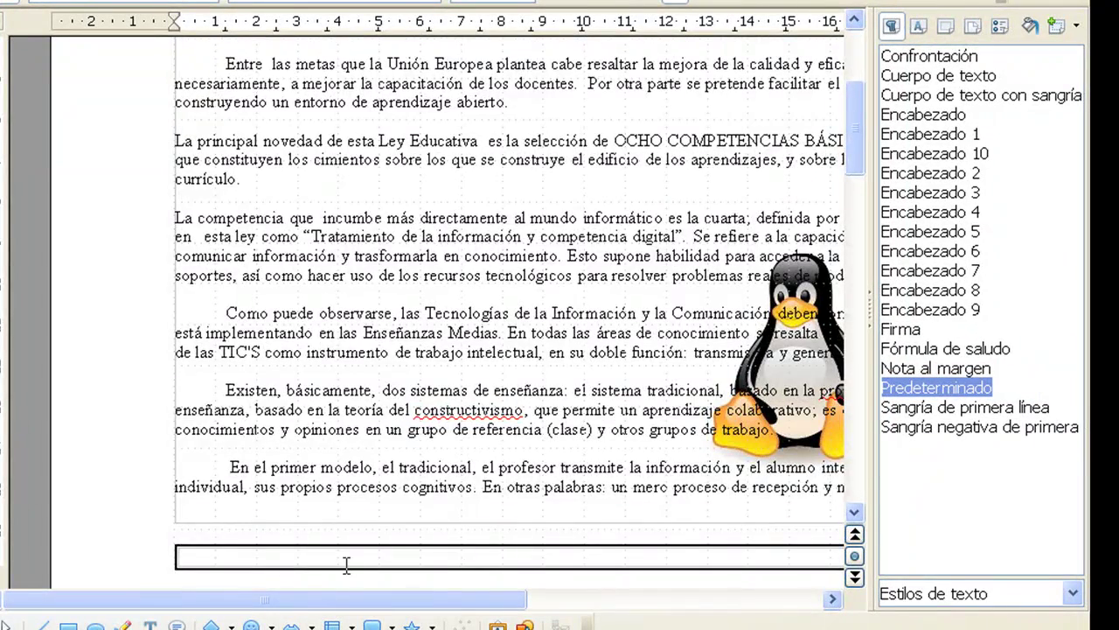
- Centre the first page's header paragraph and set its font to Tw Cen MT Condensed Extra Bold
scroll(346, 564, up, 6)
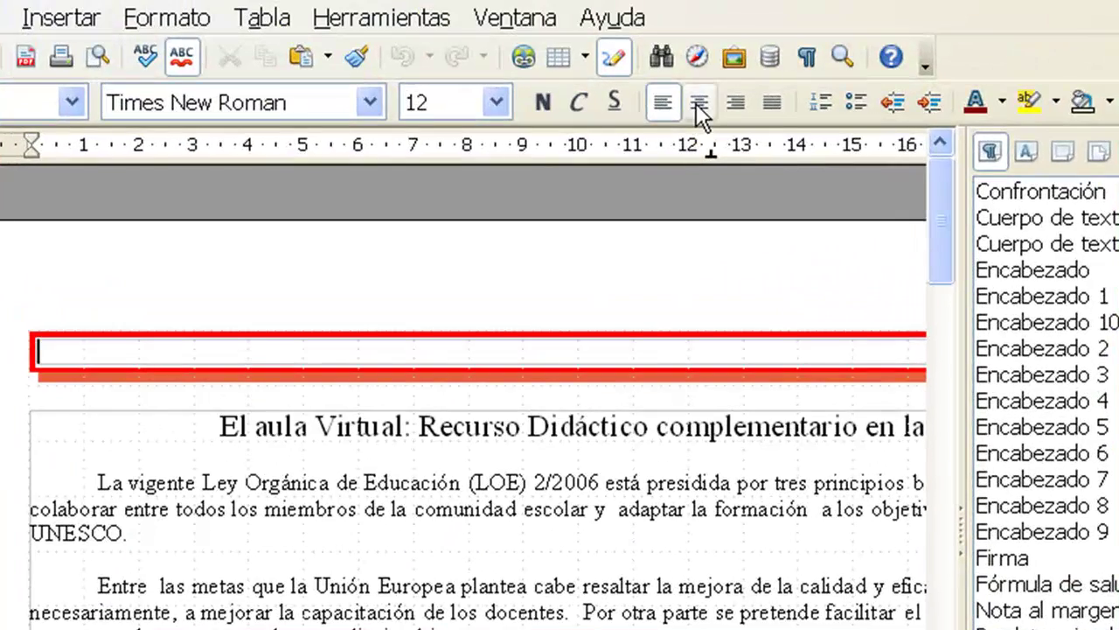
click(698, 102)
click(373, 102)
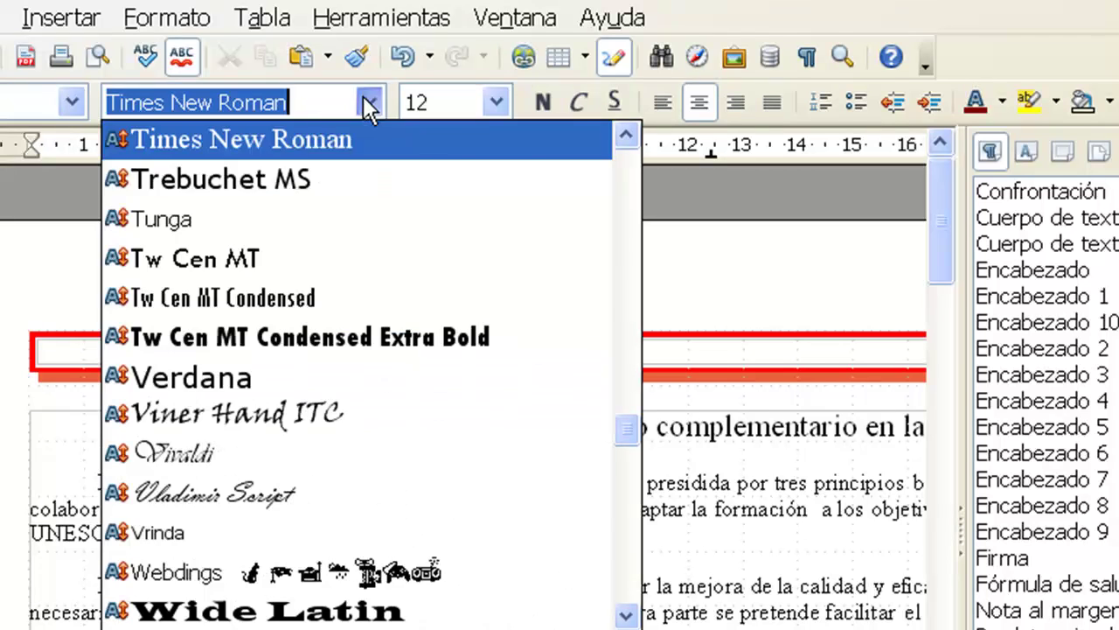
click(292, 331)
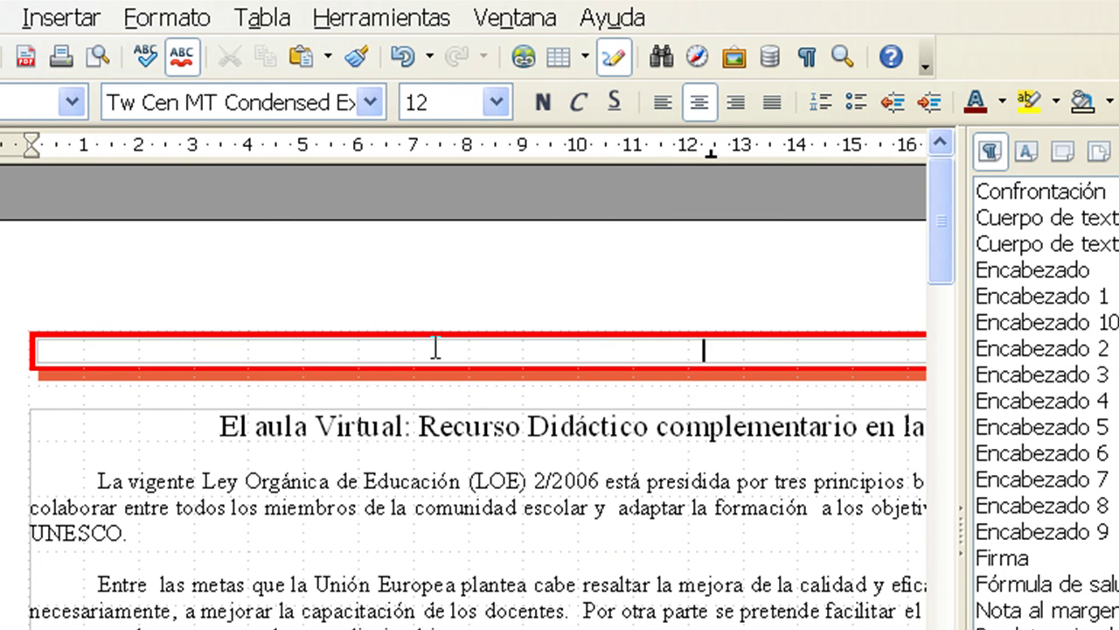
- Write "Aula Virtual" in the first page's header, correcting the typing error in the second word
text(Aula V)
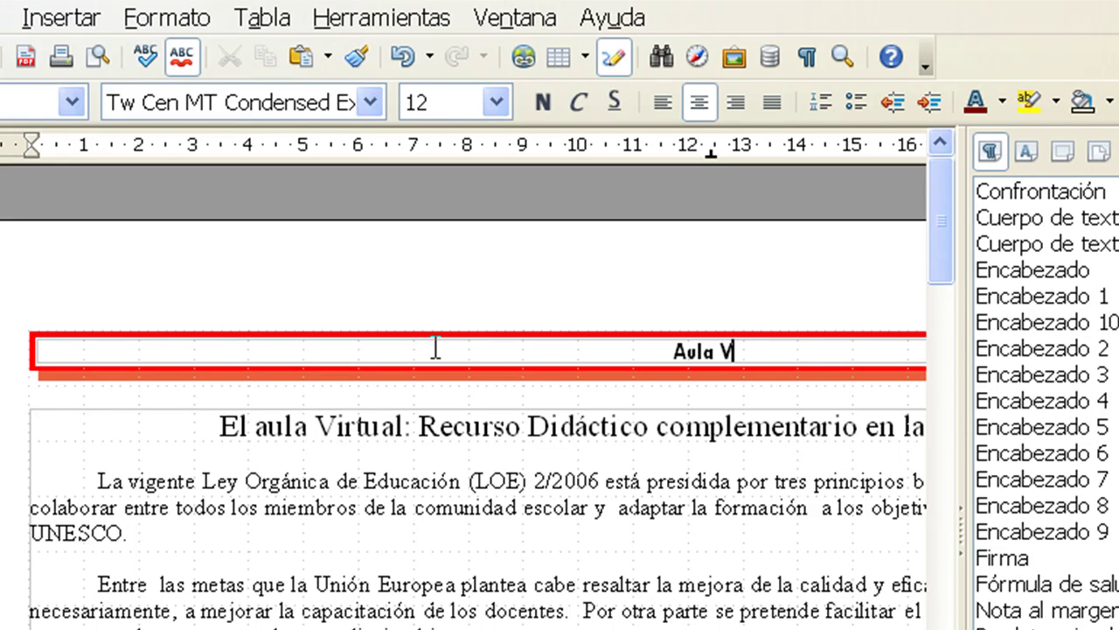
text(iortual)
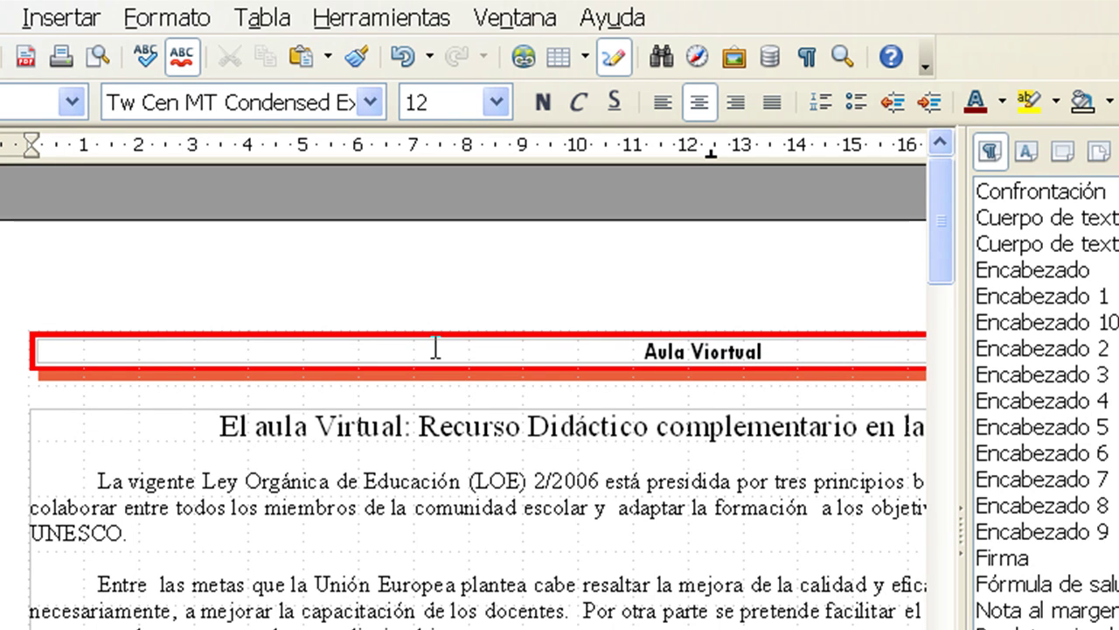
key(Left)
key(Left)
key(BackSpace)
- Write "Curso software Libre" centred in the second page's header
scroll(435, 350, down, 10)
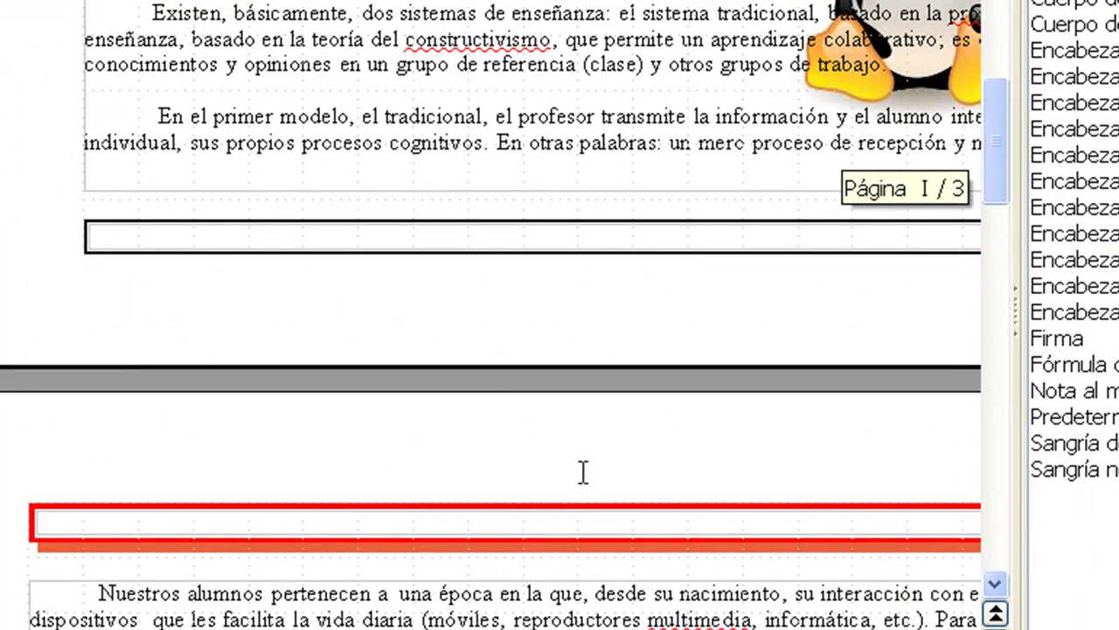
click(599, 520)
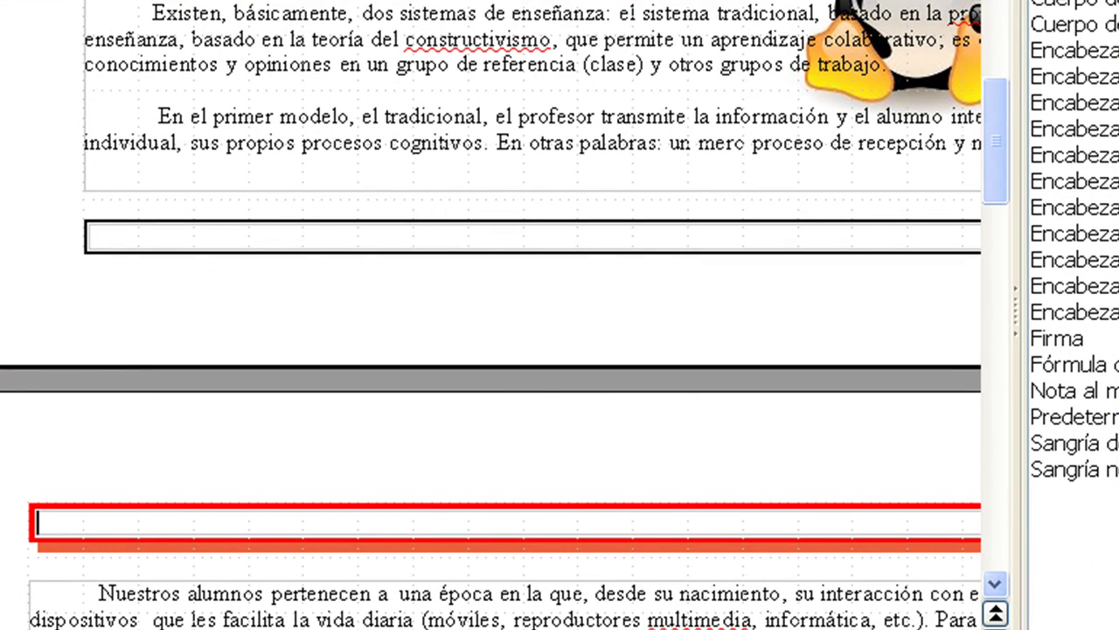
text(Curso software Libre)
- Look over the page headers and check the page style's header and footer settings for identical left and right content
scroll(581, 585, down, 4)
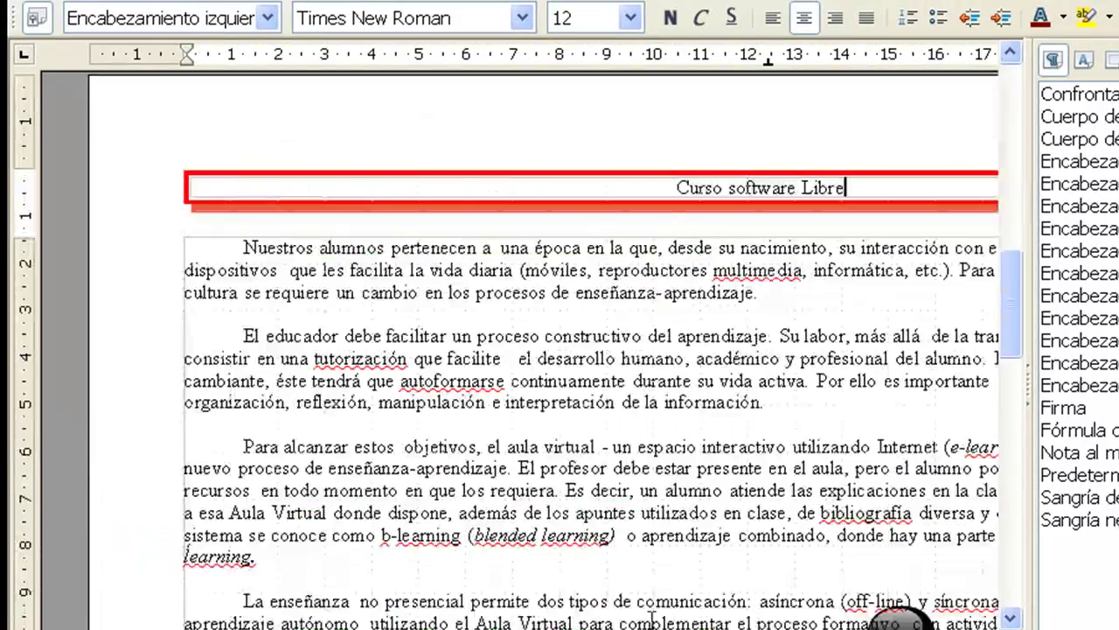
scroll(654, 616, down, 10)
scroll(638, 465, up, 5)
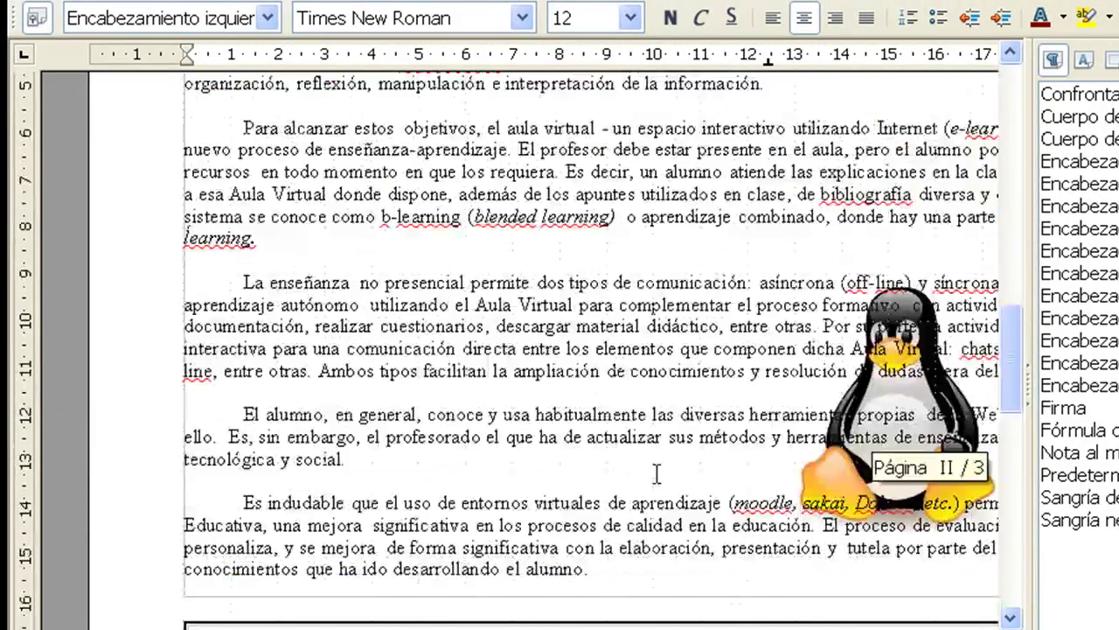
scroll(638, 465, up, 15)
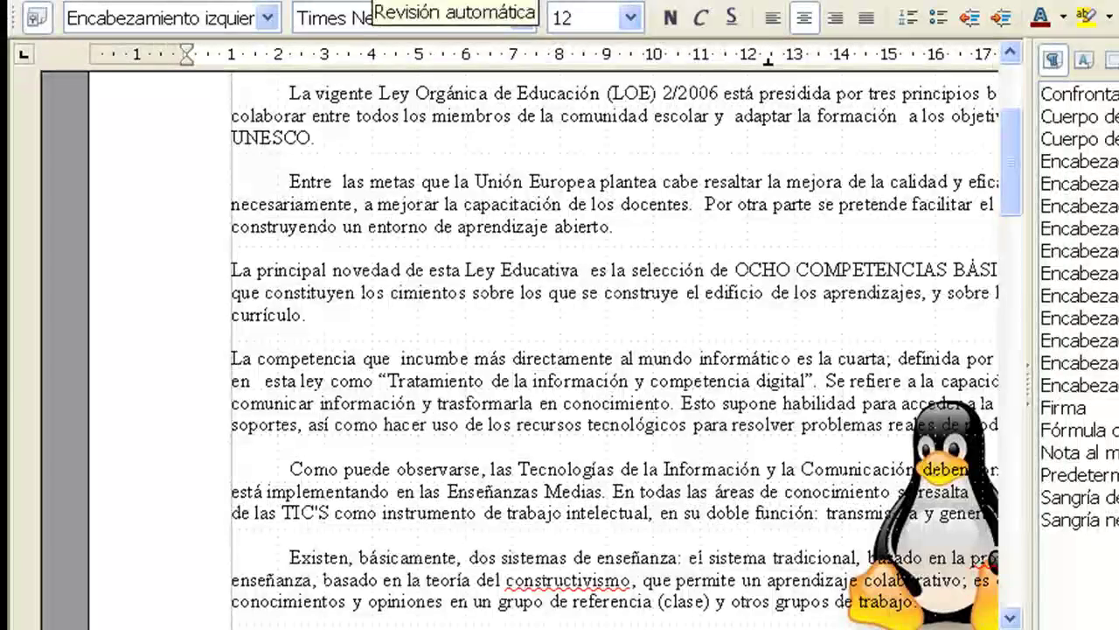
click(337, 0)
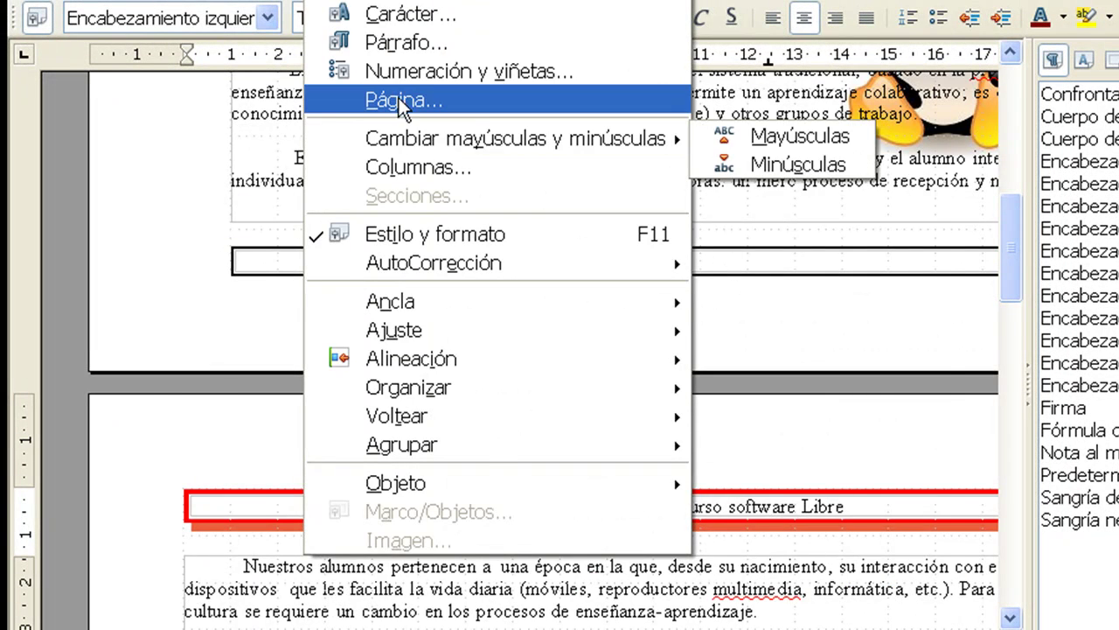
click(398, 101)
click(385, 98)
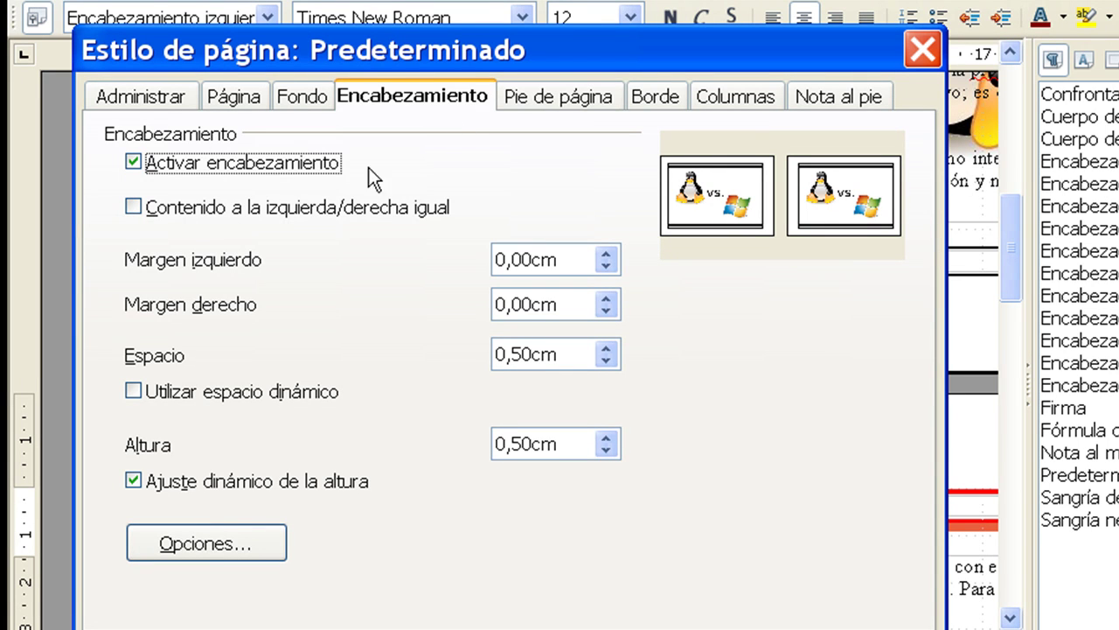
click(534, 98)
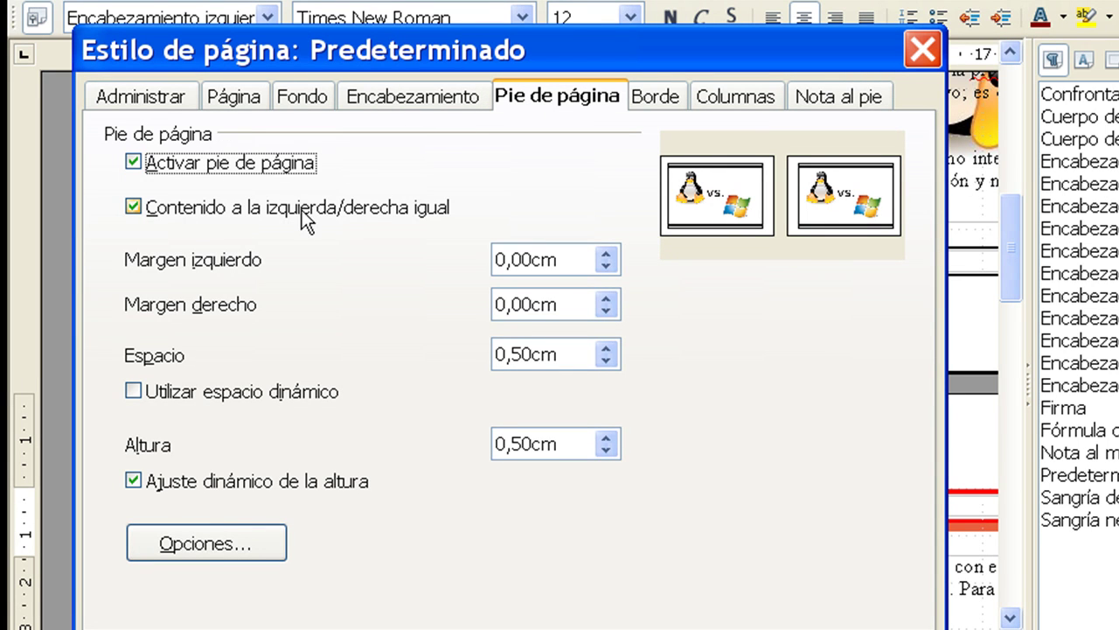
click(922, 50)
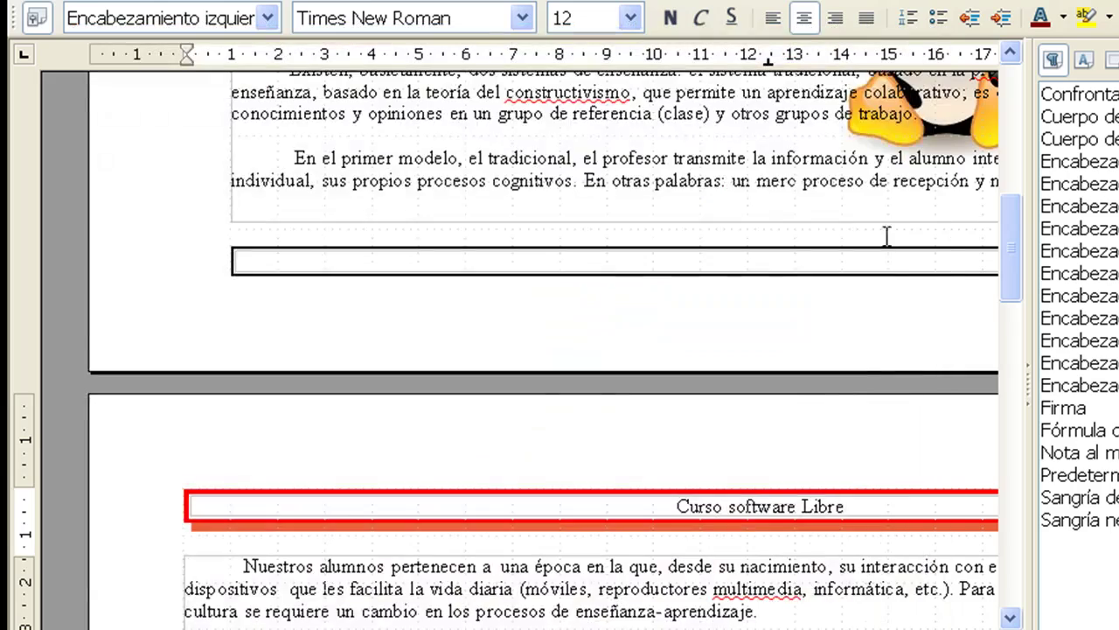
- Enter the person's name in the second page's footer, followed by a tab and a page number field, and check the first page's footer
scroll(503, 499, down, 15)
click(254, 595)
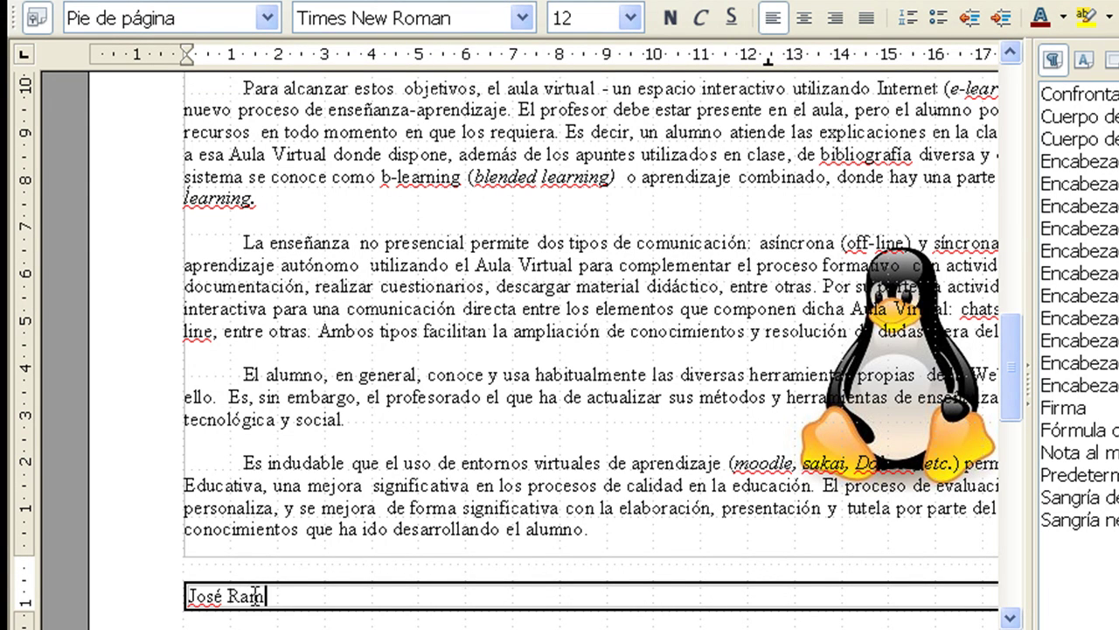
key(Tab)
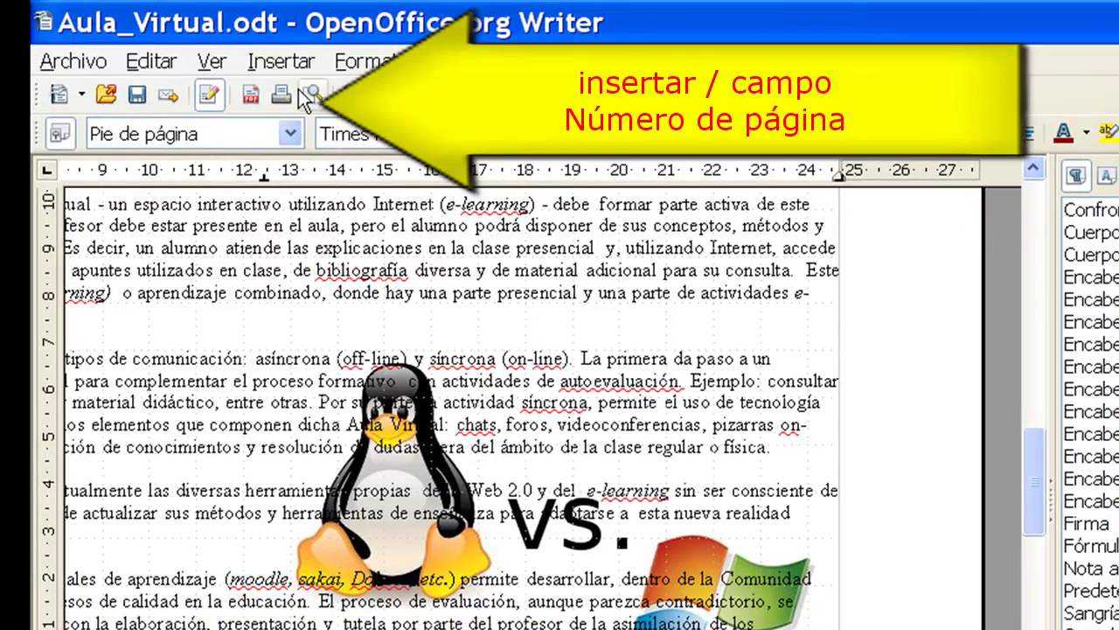
click(214, 48)
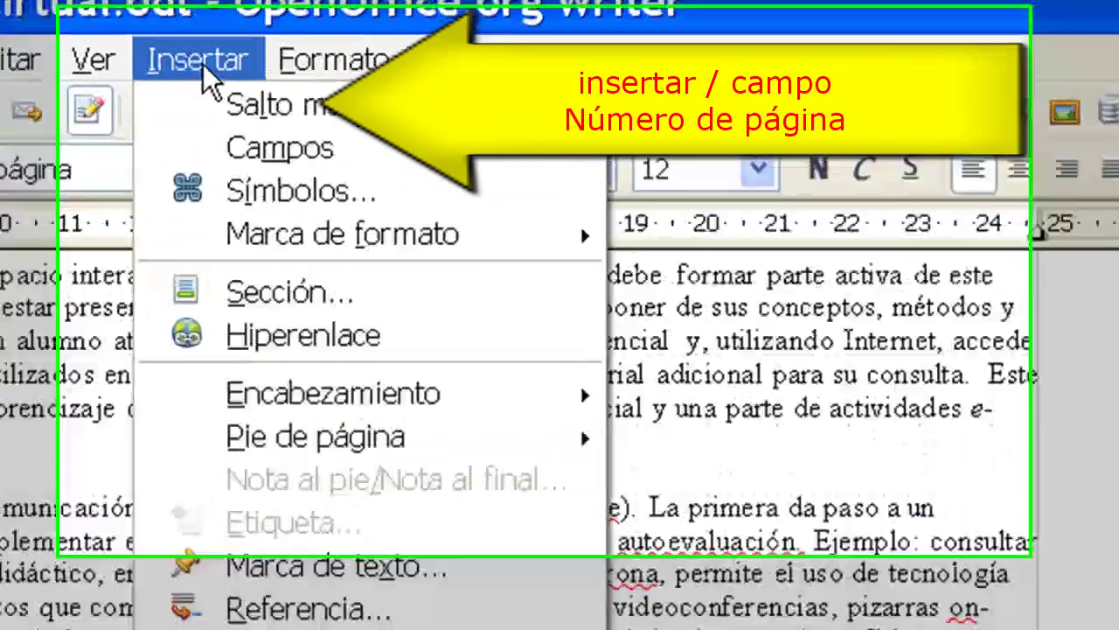
mouse_move(325, 121)
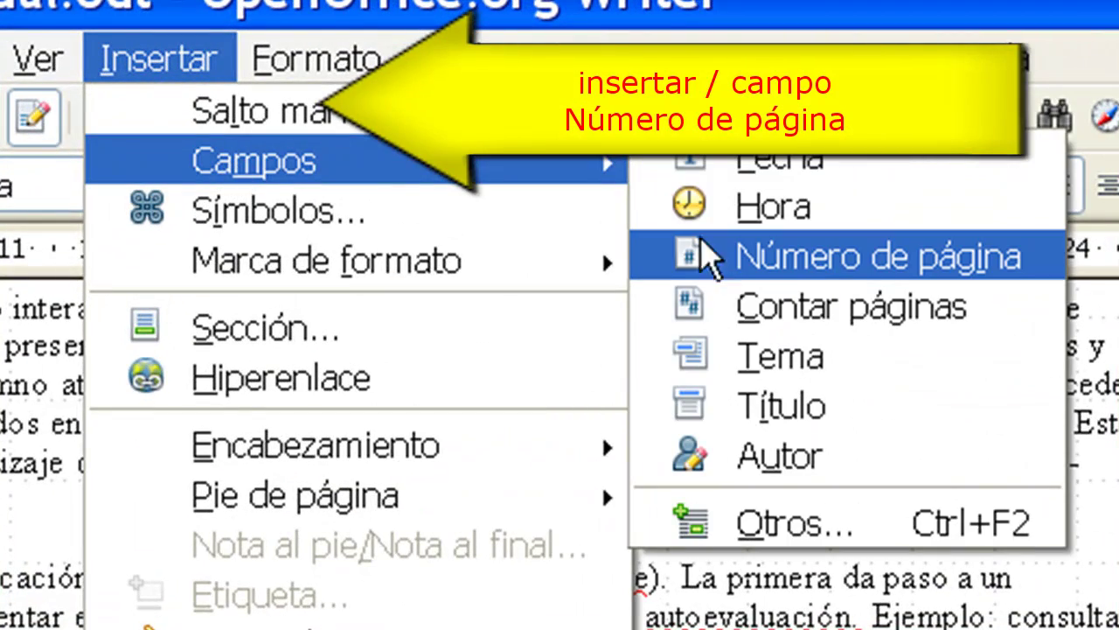
click(733, 282)
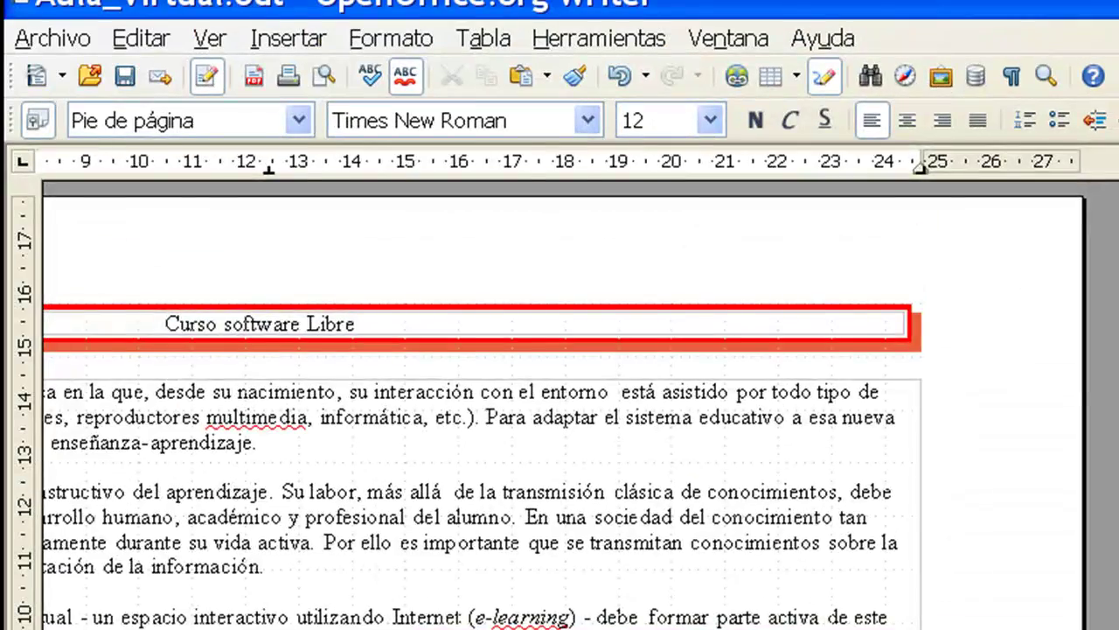
scroll(581, 405, left, 5)
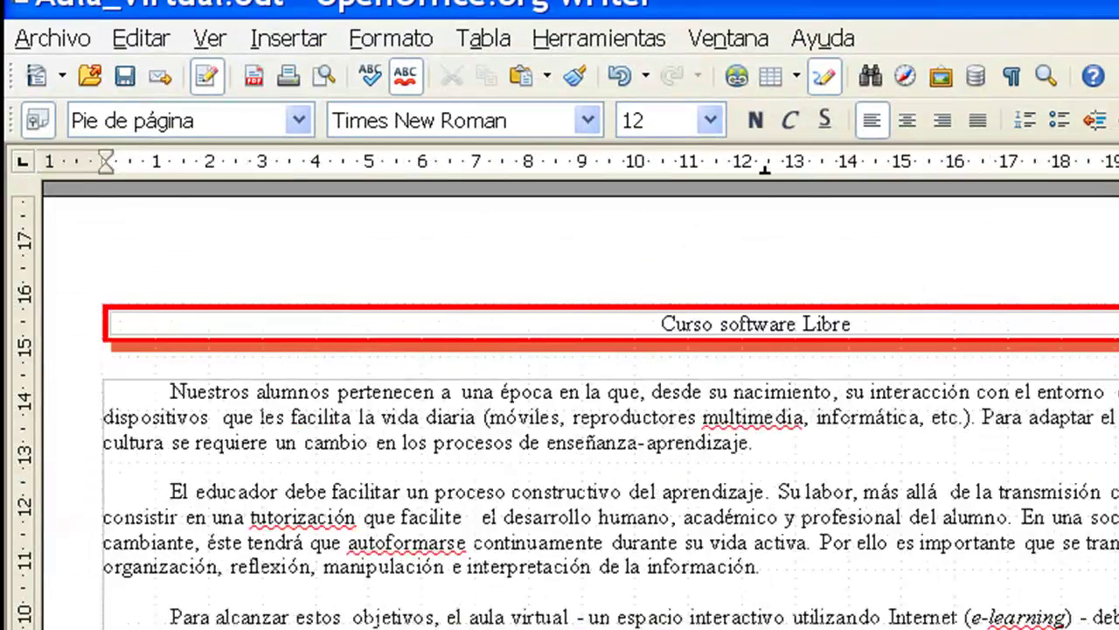
scroll(854, 575, down, 5)
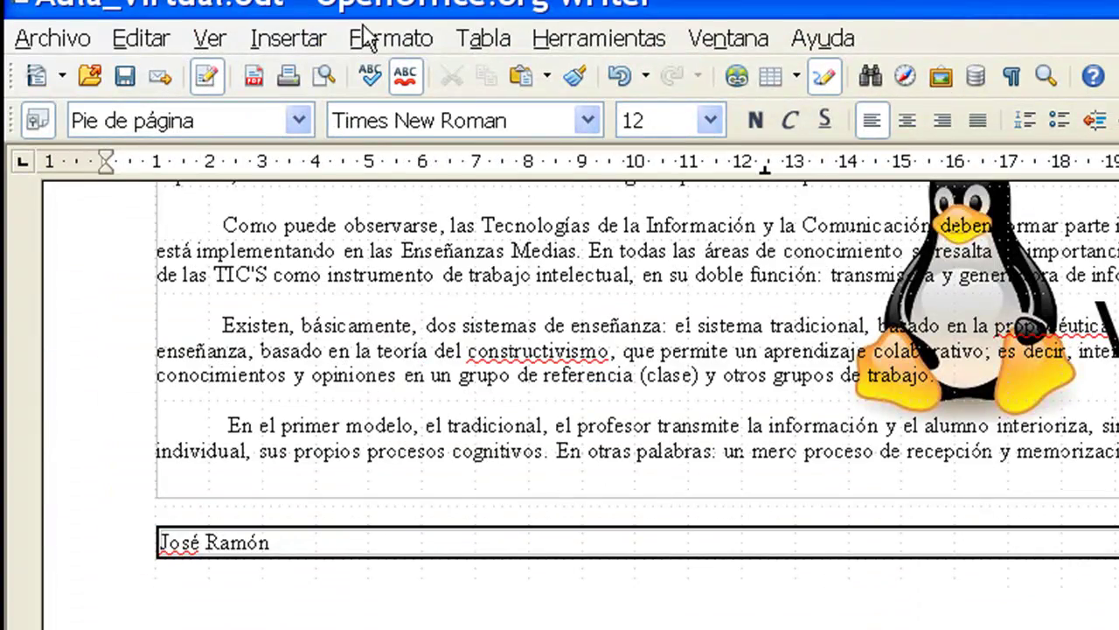
- Give the page style a full box border with a green 1,00 pt line and check it in the page preview
click(391, 38)
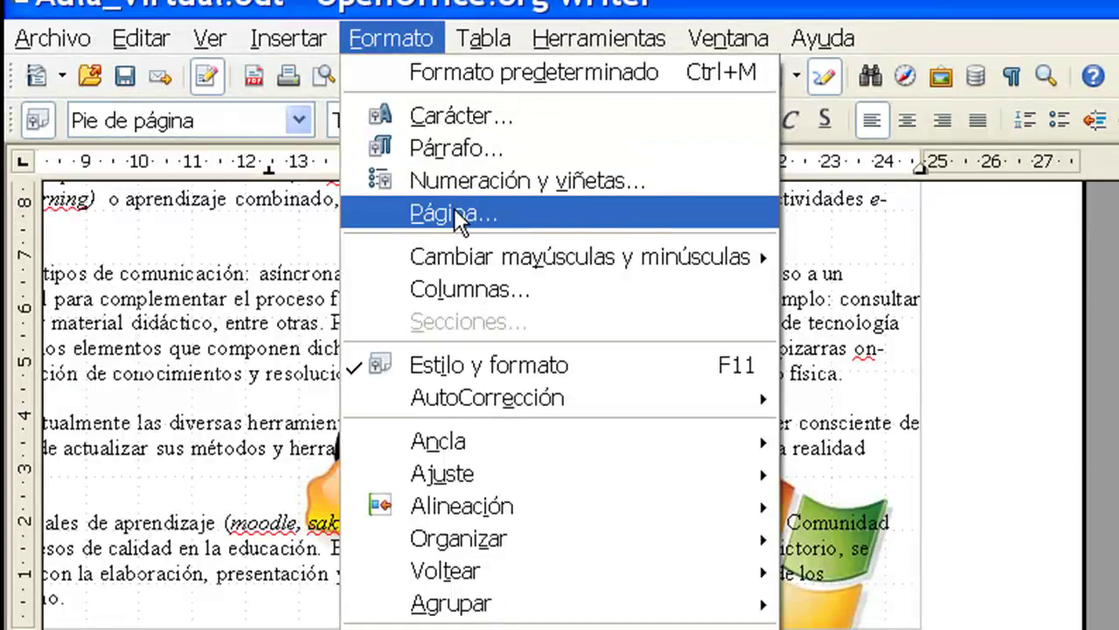
click(459, 216)
click(282, 224)
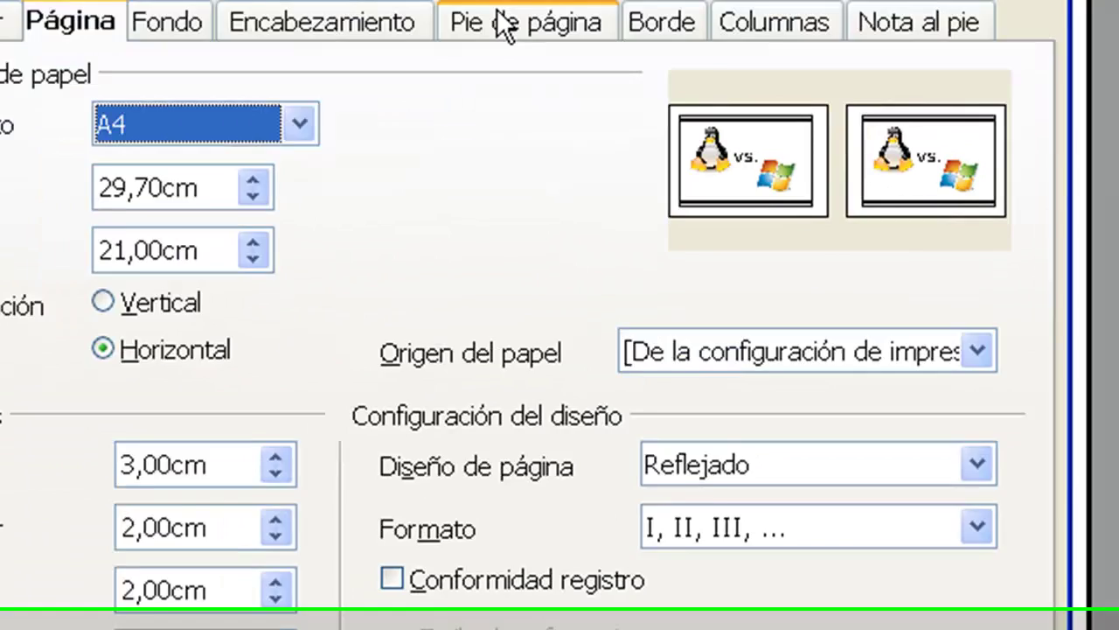
click(500, 25)
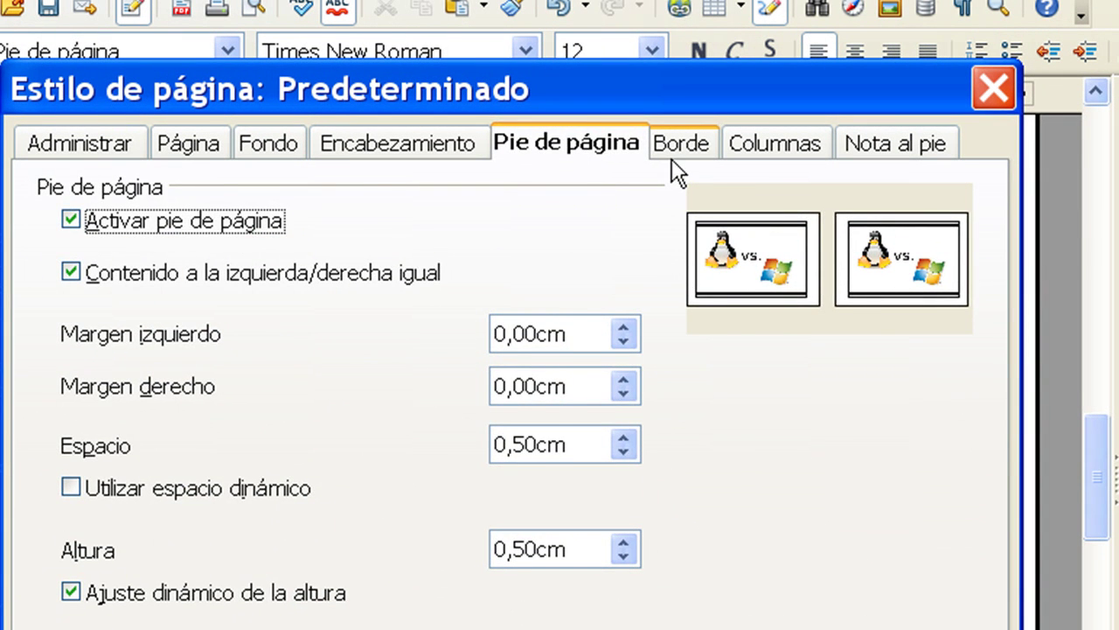
click(698, 143)
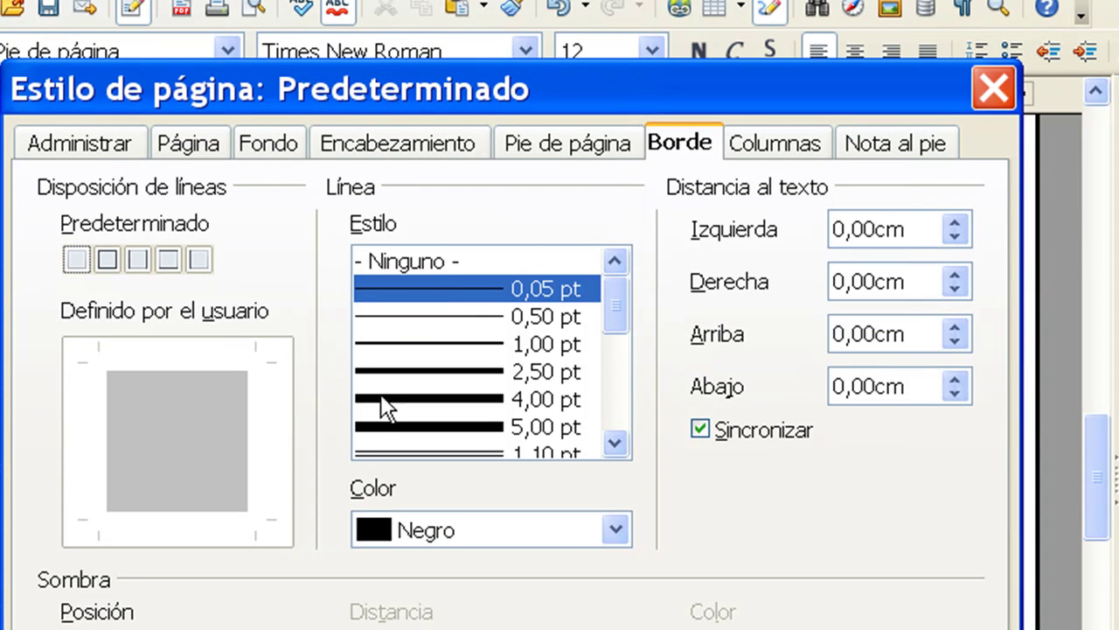
click(106, 260)
click(472, 342)
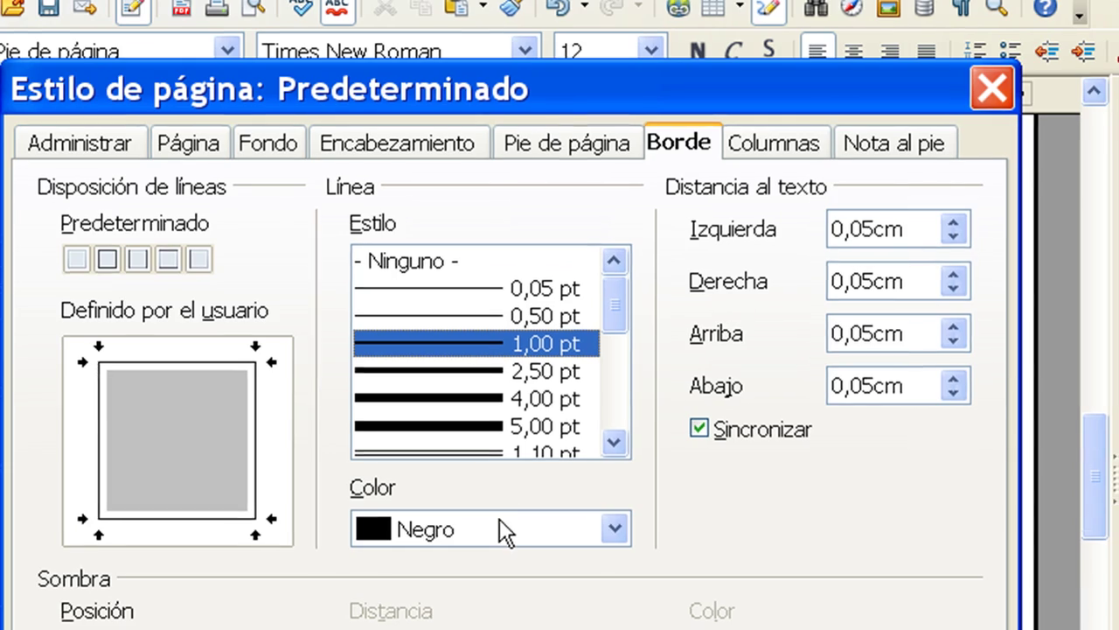
click(508, 530)
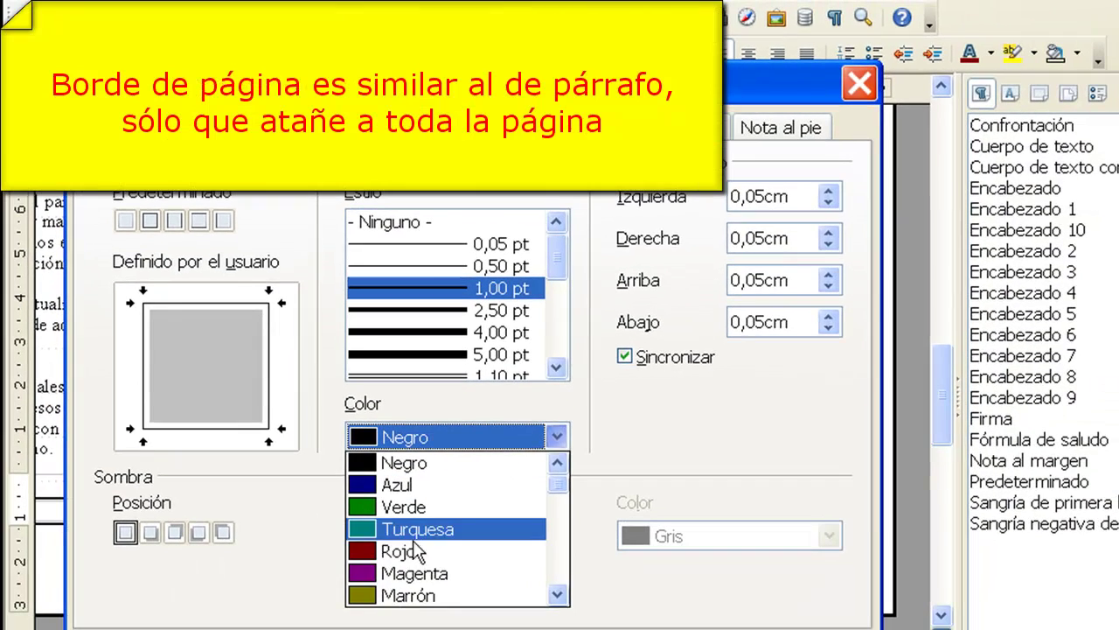
click(398, 509)
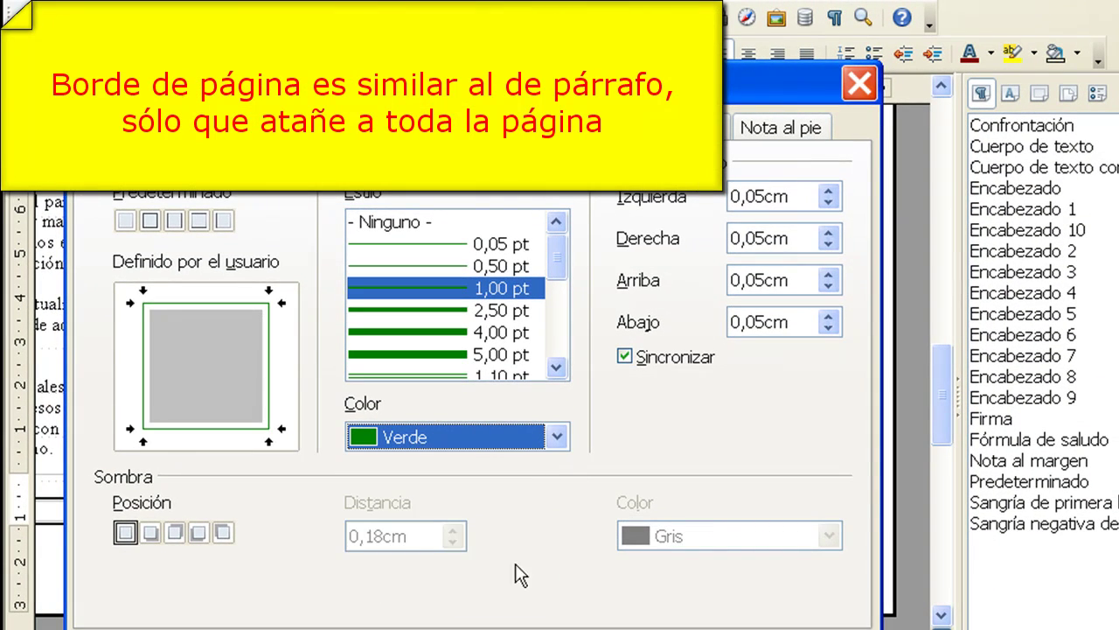
key(Return)
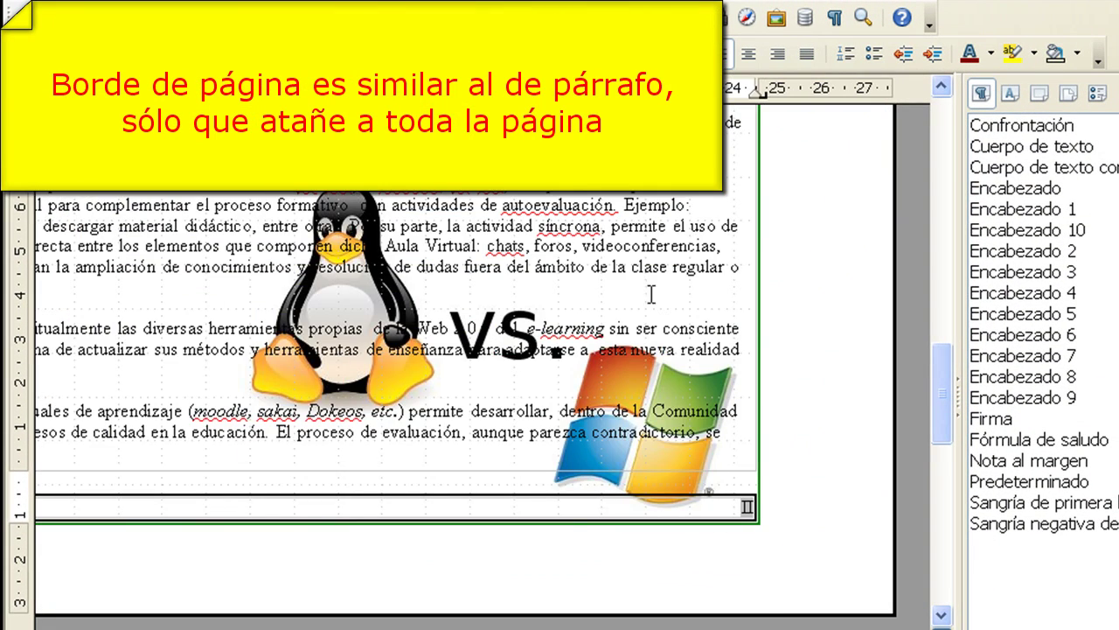
click(267, 17)
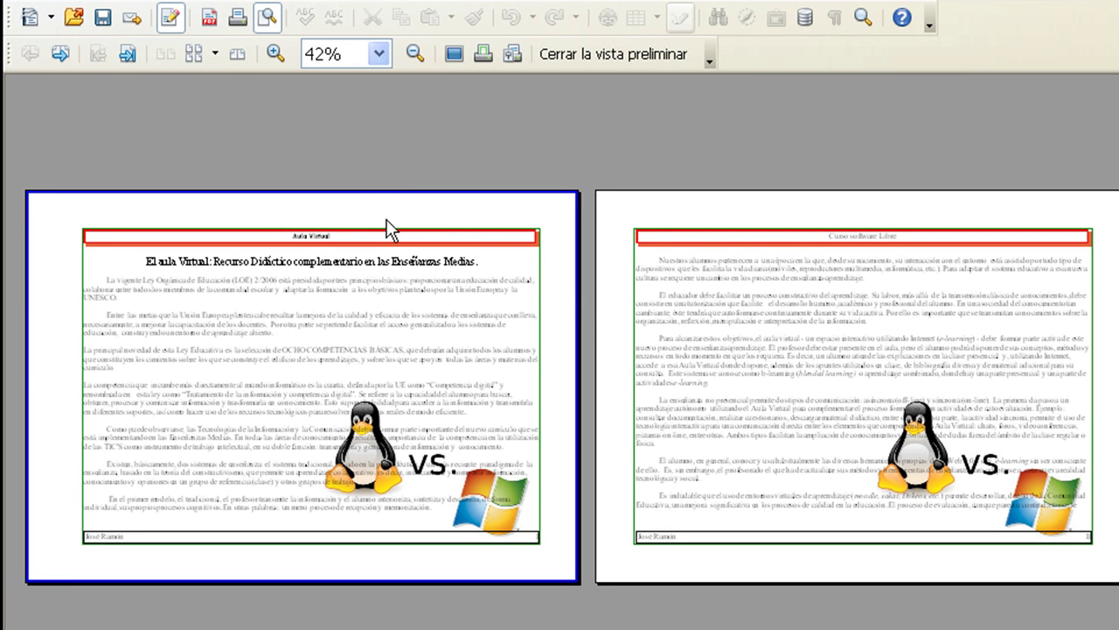
key(Escape)
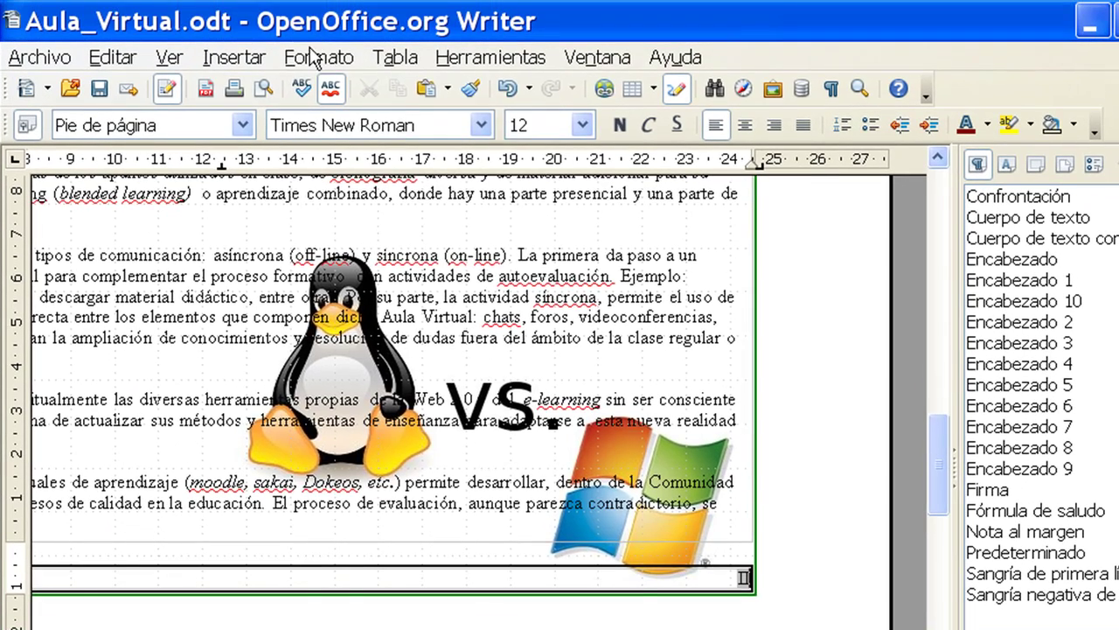
- Review the page style's column and footnote settings without changing them, and return to the document
click(313, 54)
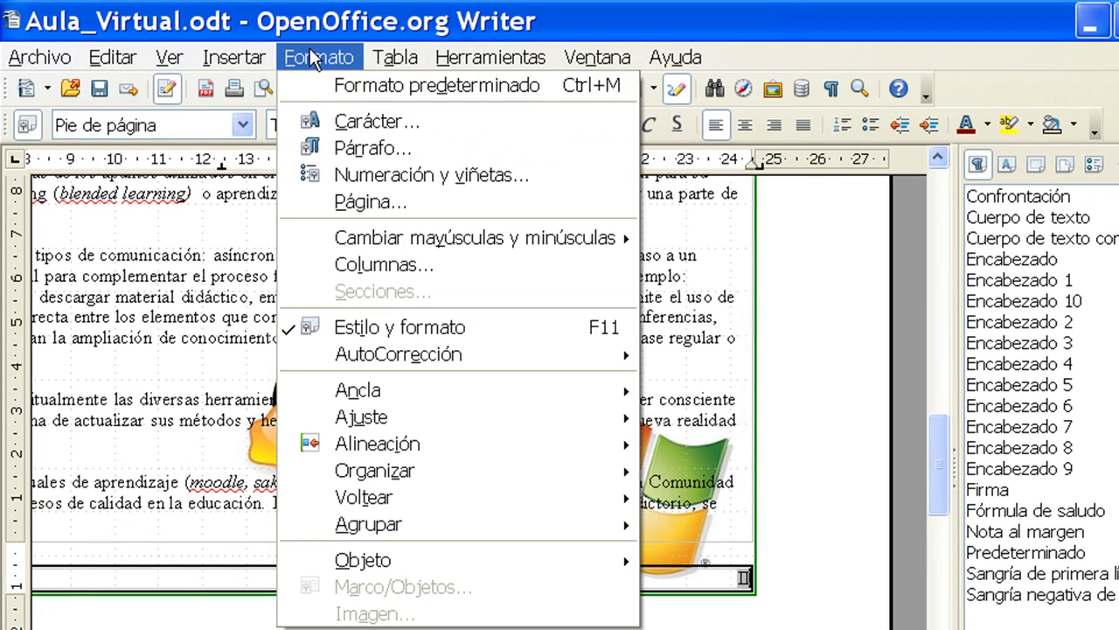
click(385, 199)
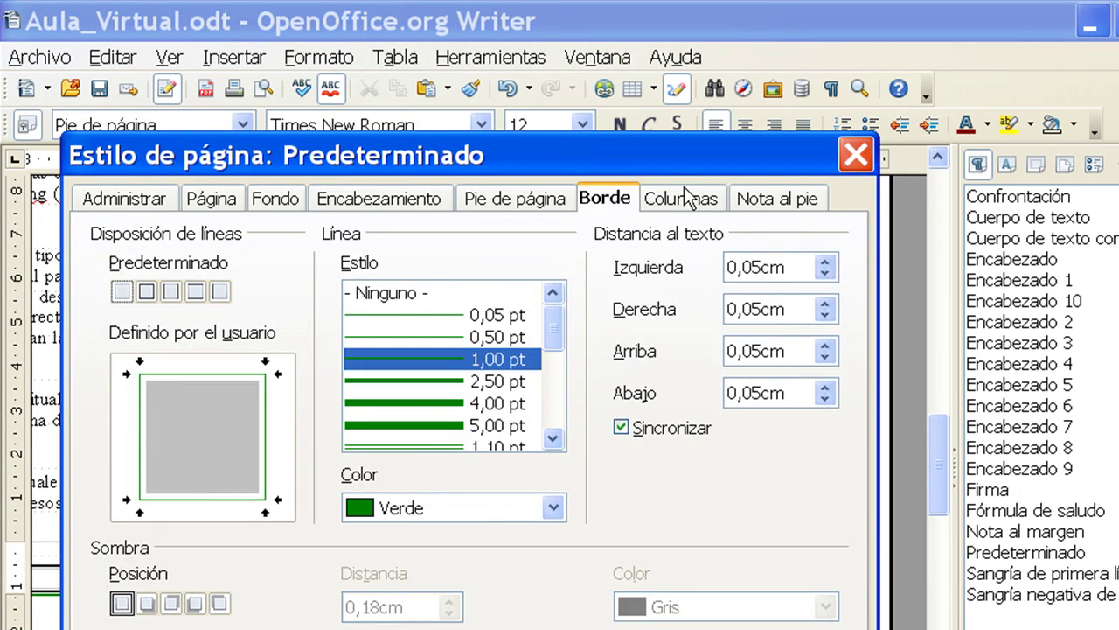
click(682, 200)
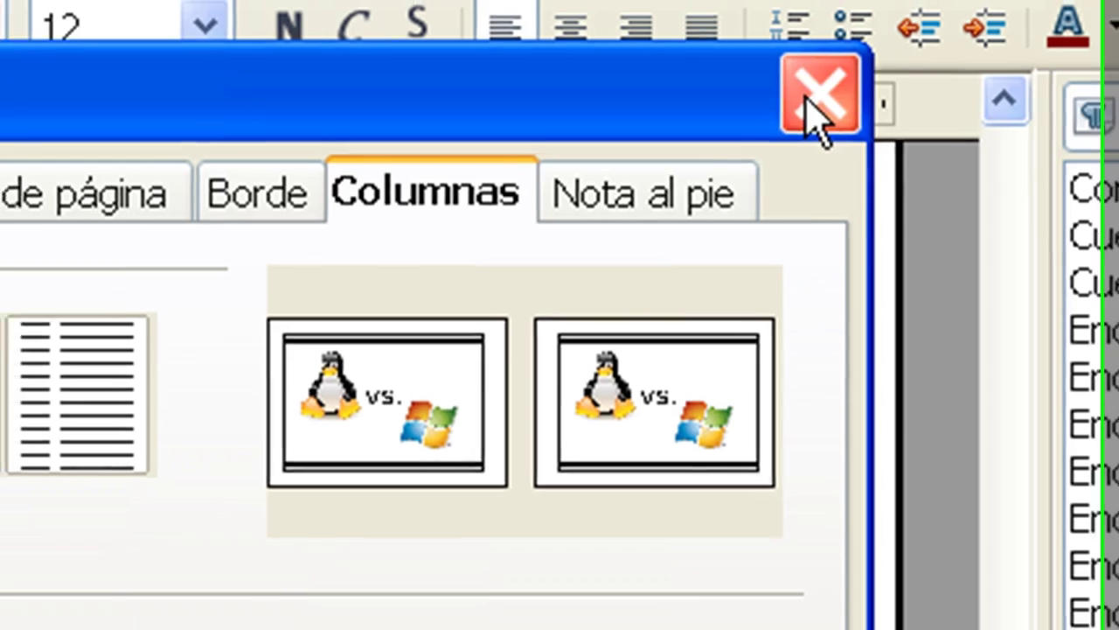
click(815, 92)
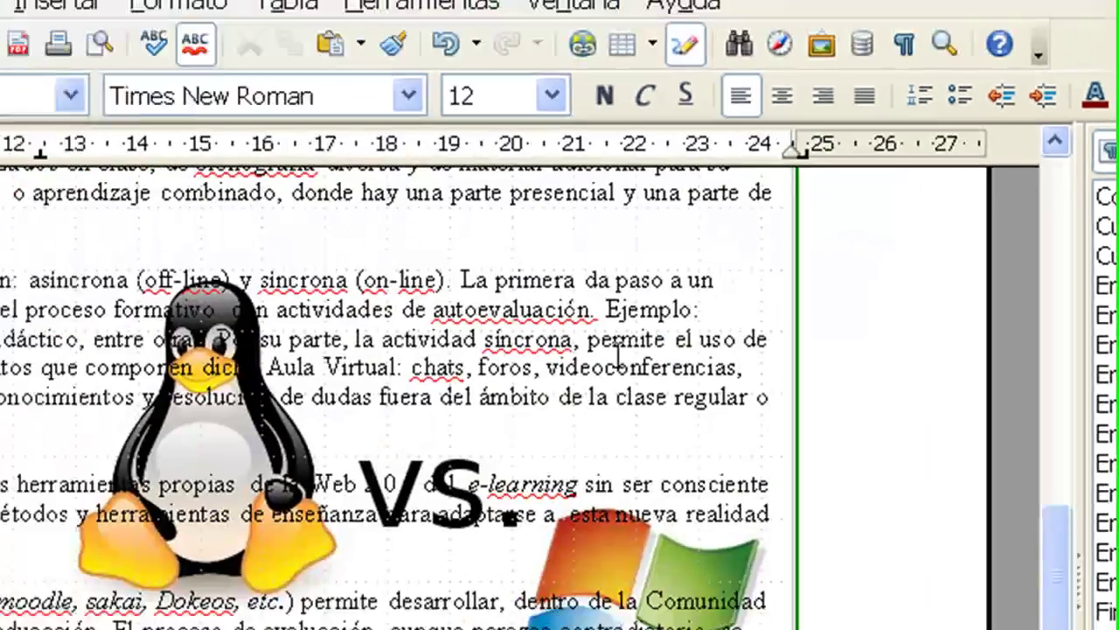
scroll(535, 402, left, 5)
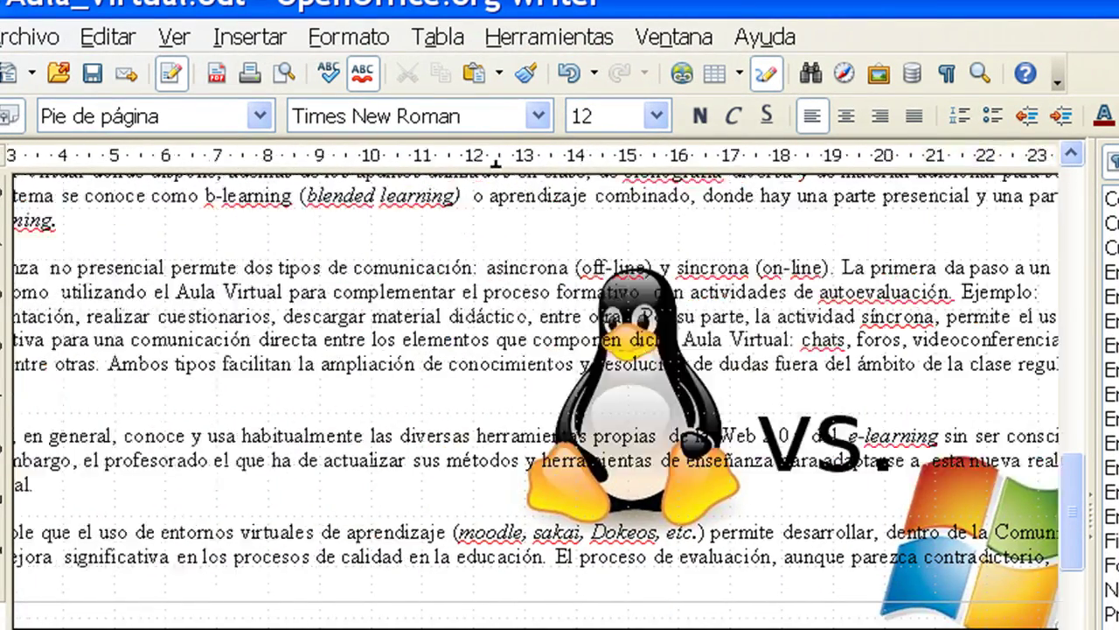
click(343, 39)
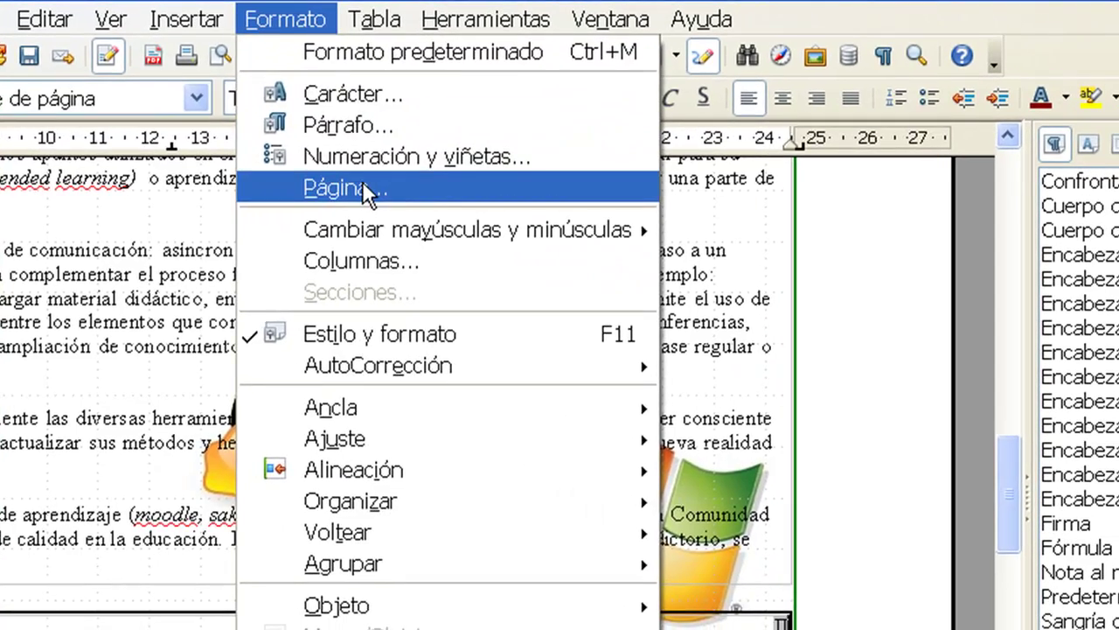
click(416, 203)
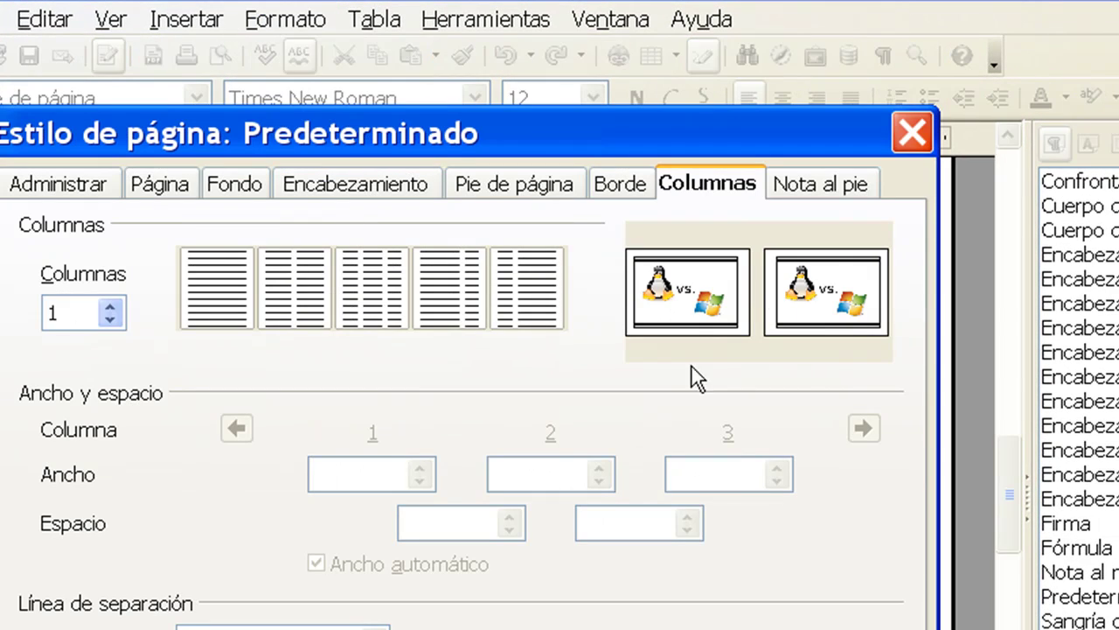
click(832, 187)
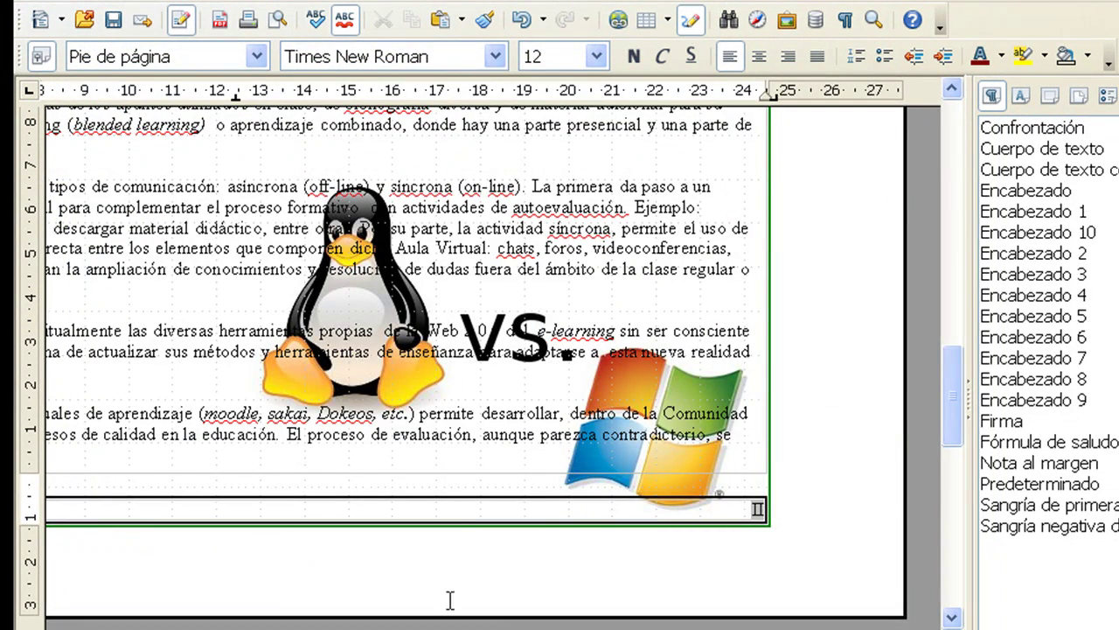
scroll(493, 367, left, 5)
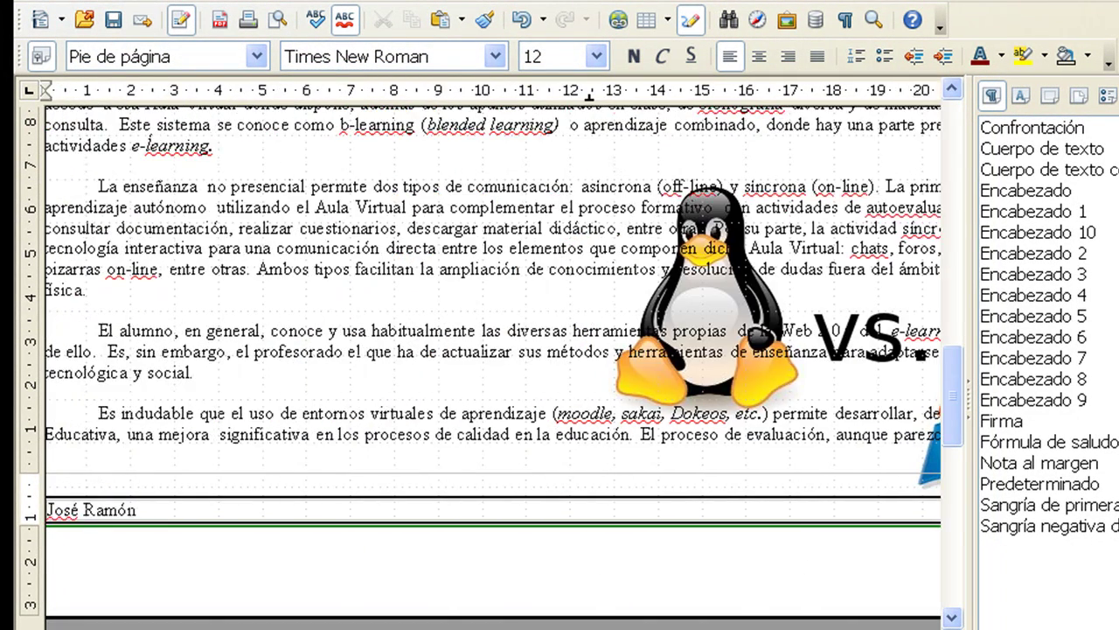
scroll(332, 430, up, 2)
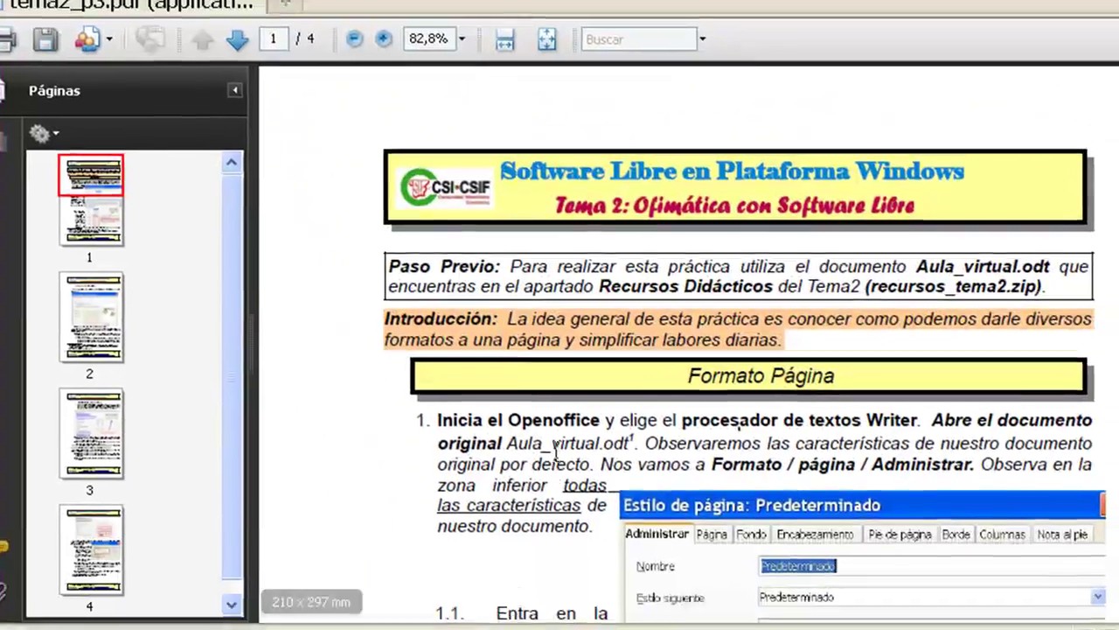
- Switch to tema2_p3.pdf and examine the two footnotes at the end of its first page
scroll(575, 449, down, 3)
scroll(575, 448, down, 5)
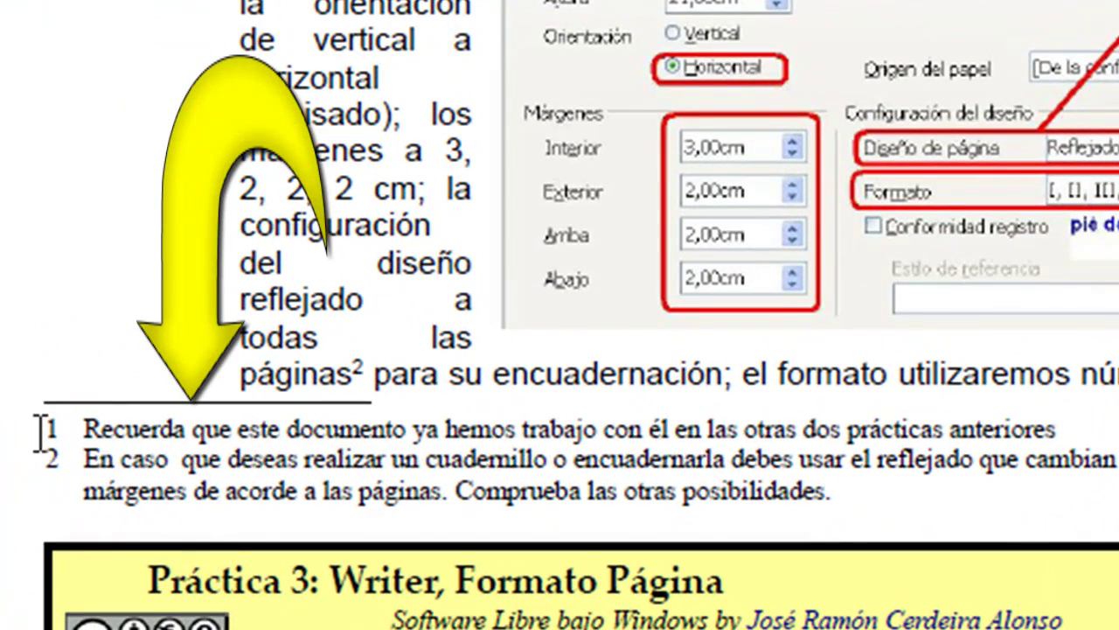
drag(256, 491, 542, 497)
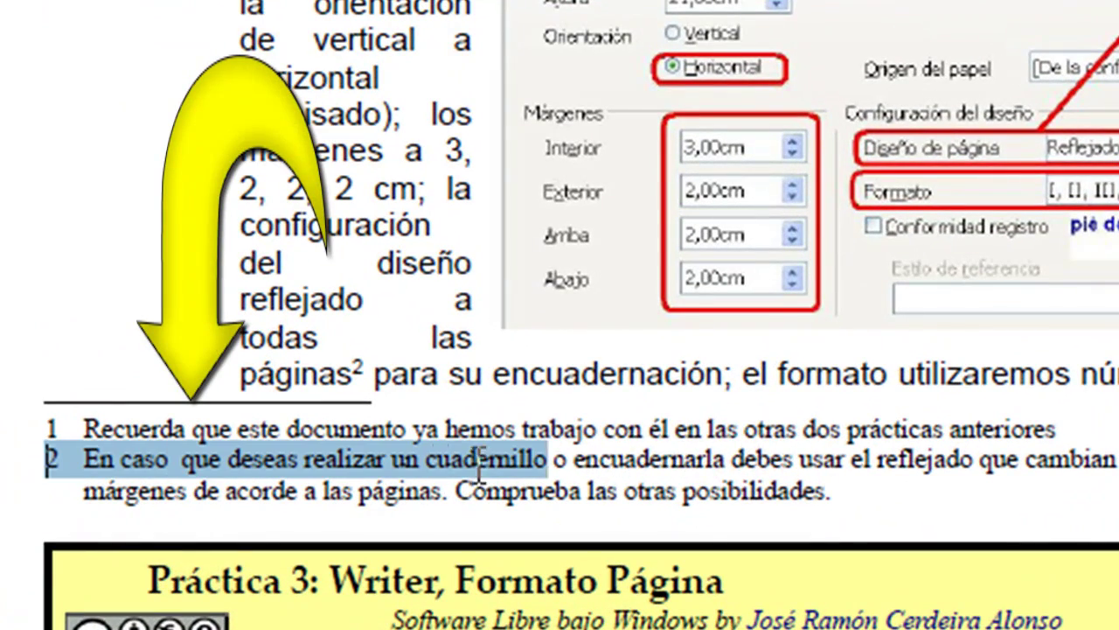
drag(441, 461, 737, 475)
click(447, 263)
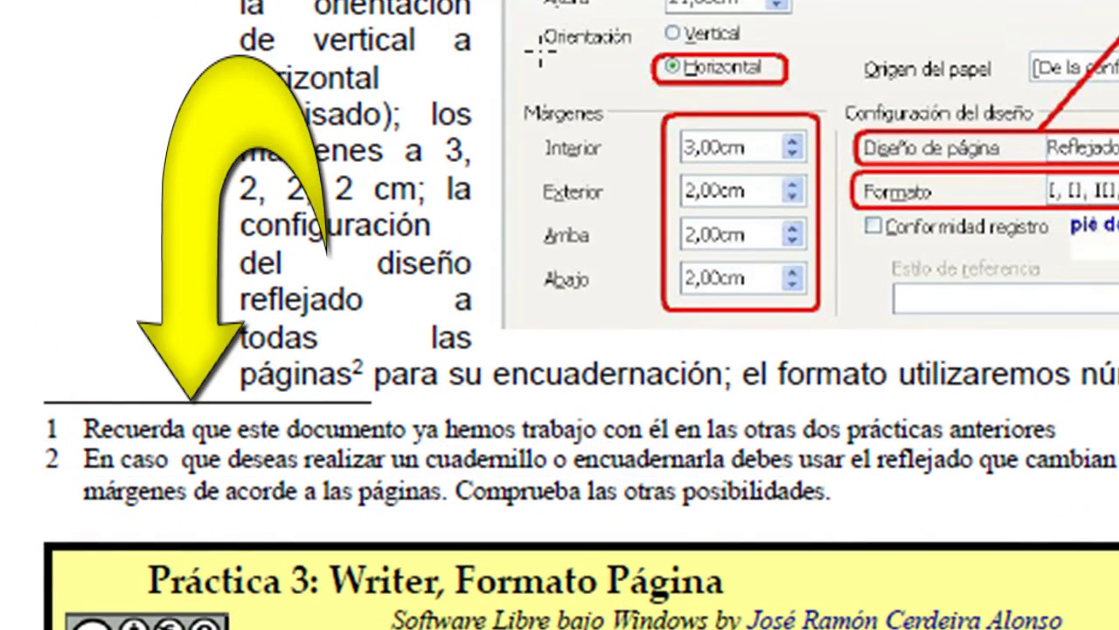
scroll(509, 236, up, 3)
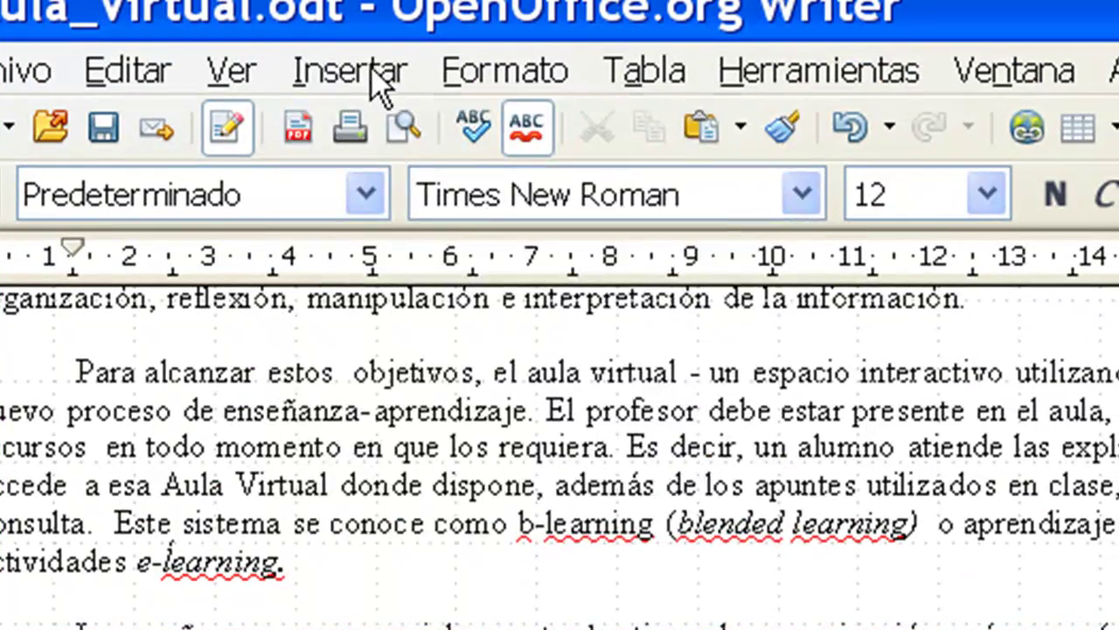
- Insert an automatically numbered footnote after "entornos virtuales" on the second page with the text "Virtual es lo que no real"
click(378, 86)
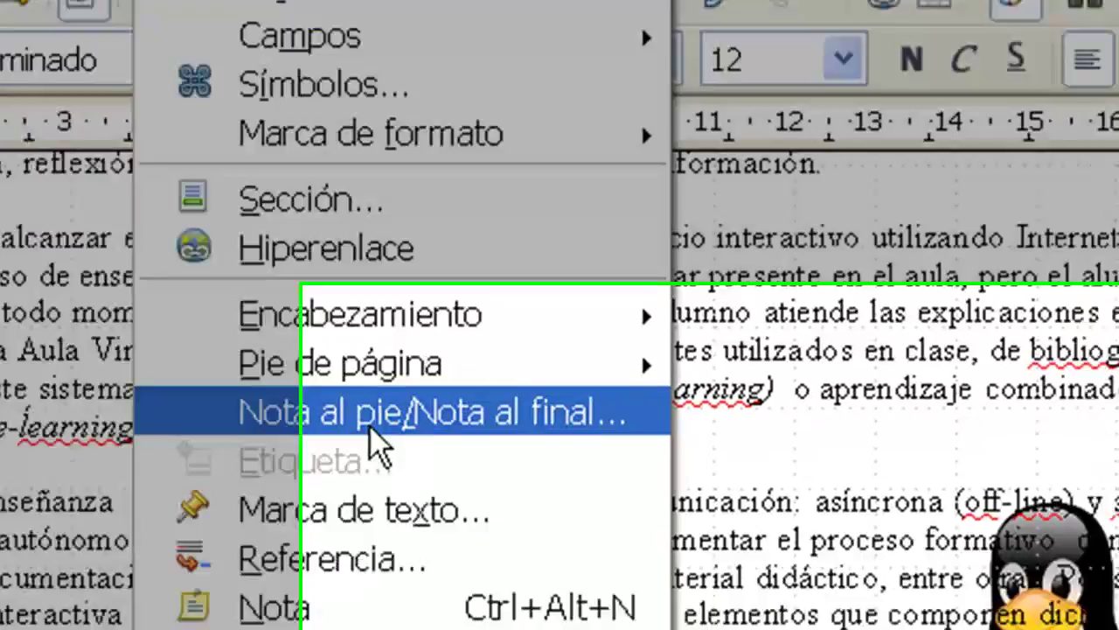
click(372, 442)
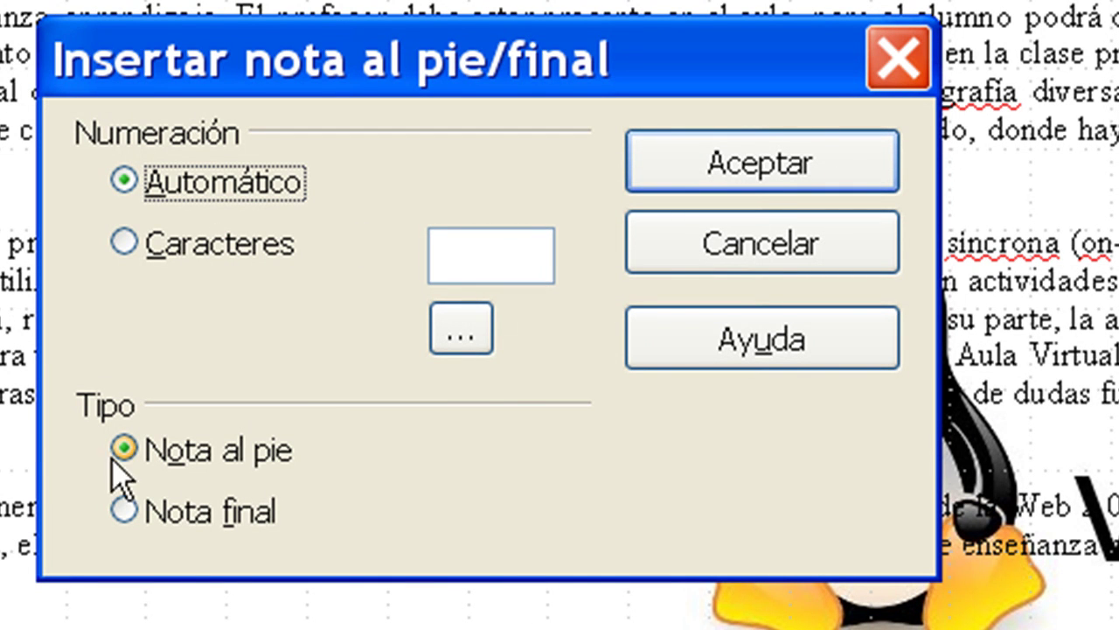
click(172, 511)
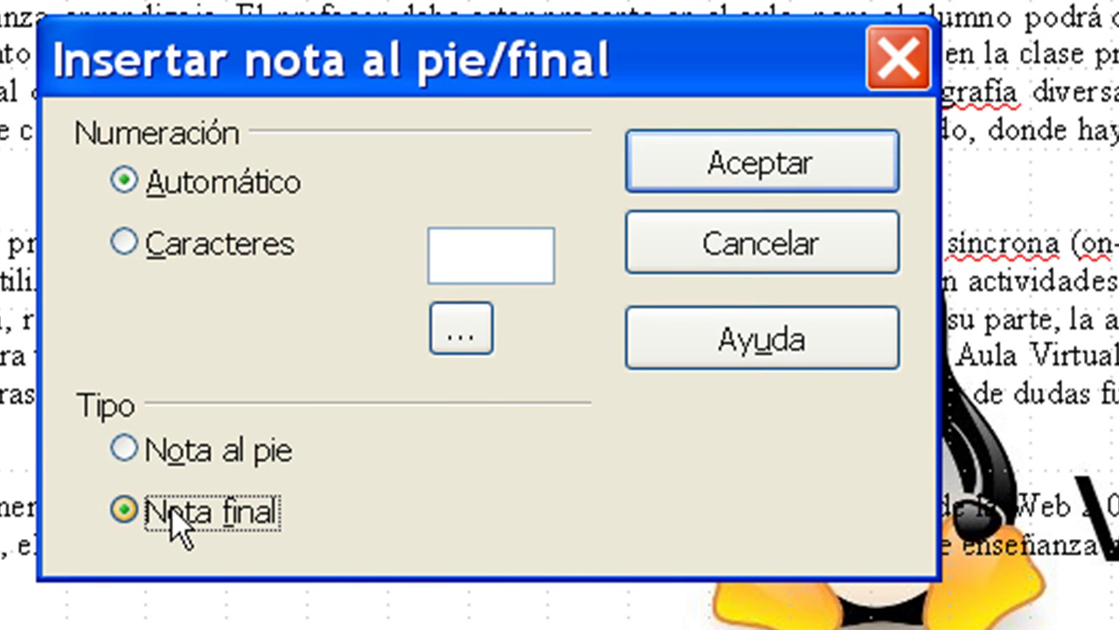
click(192, 451)
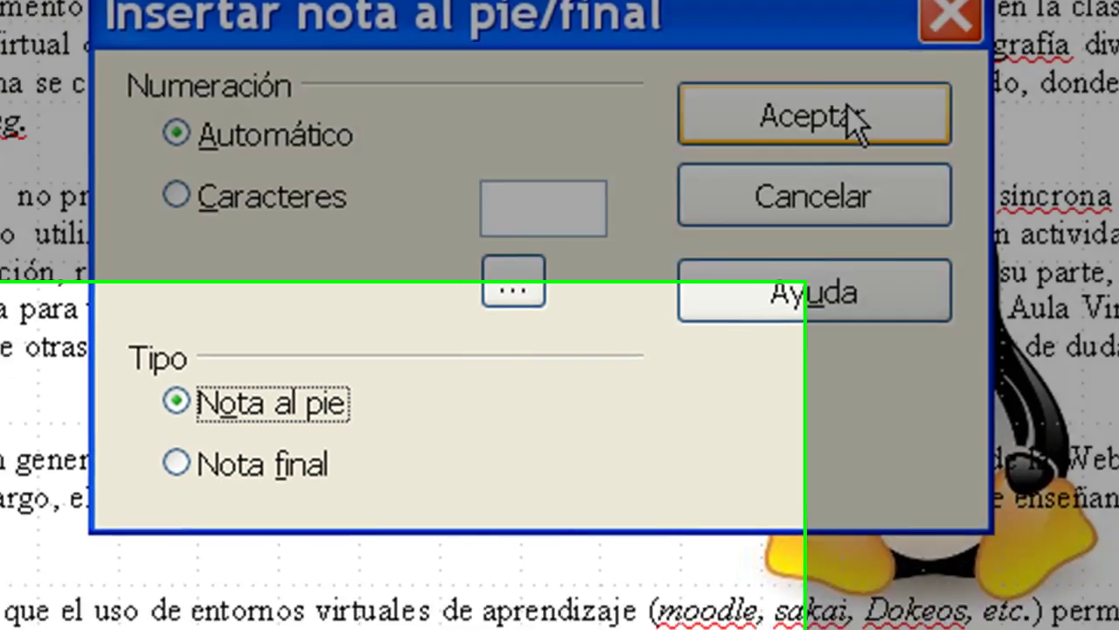
click(801, 166)
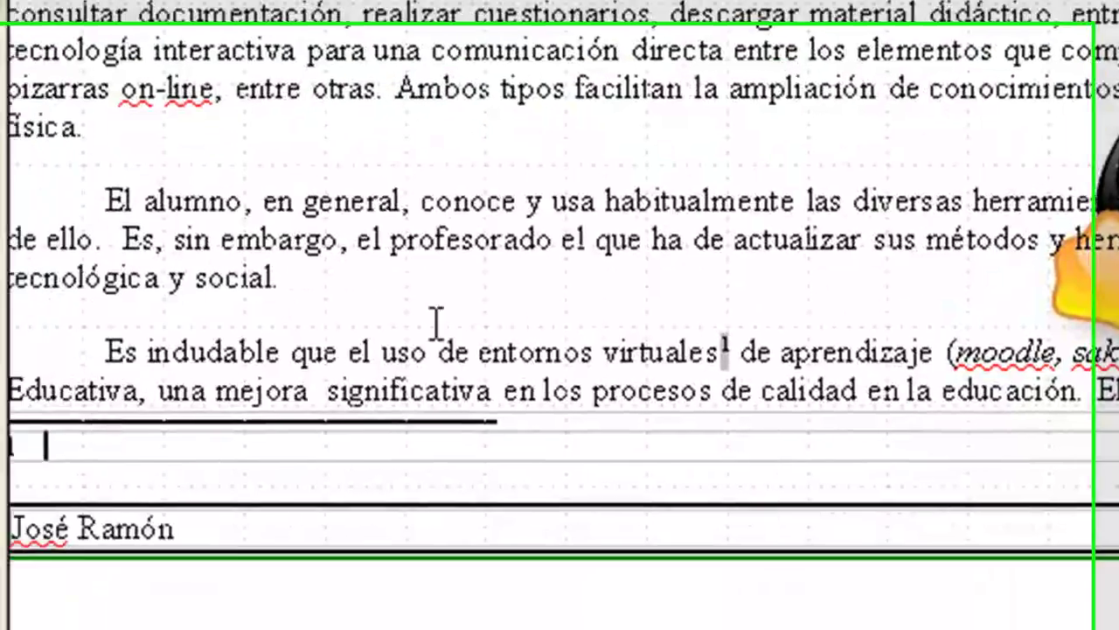
text(Virtual es )
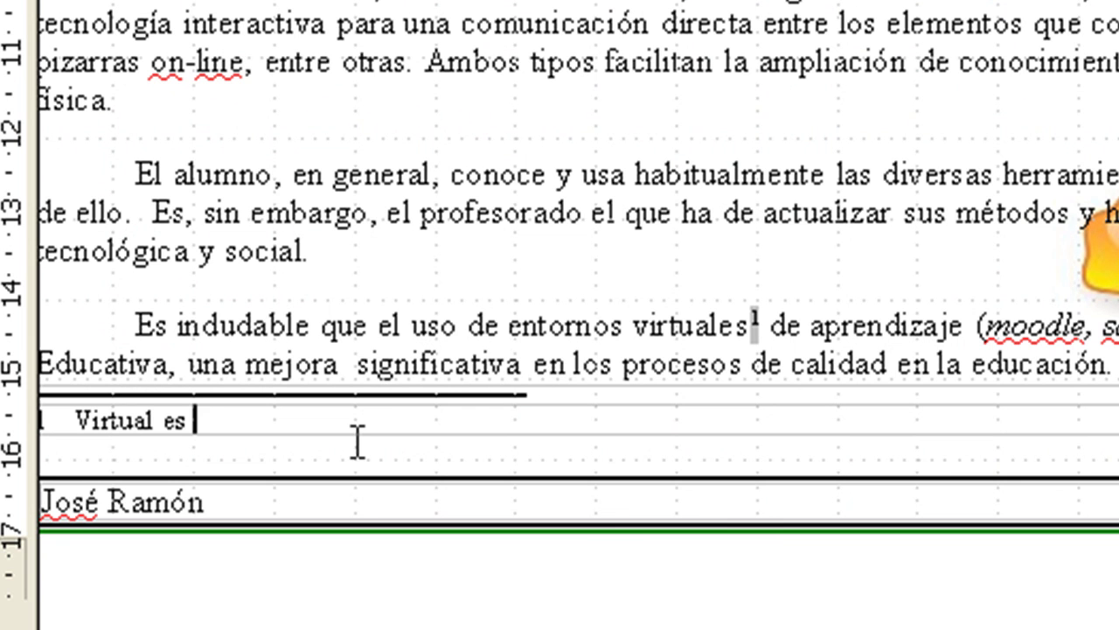
text(lo que no)
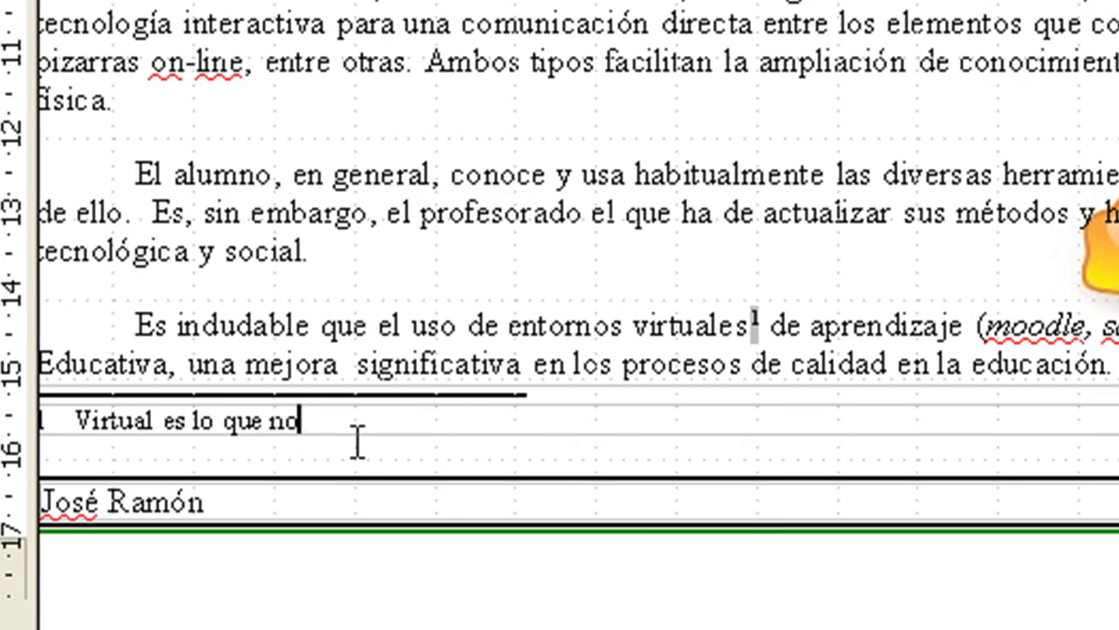
text( real)
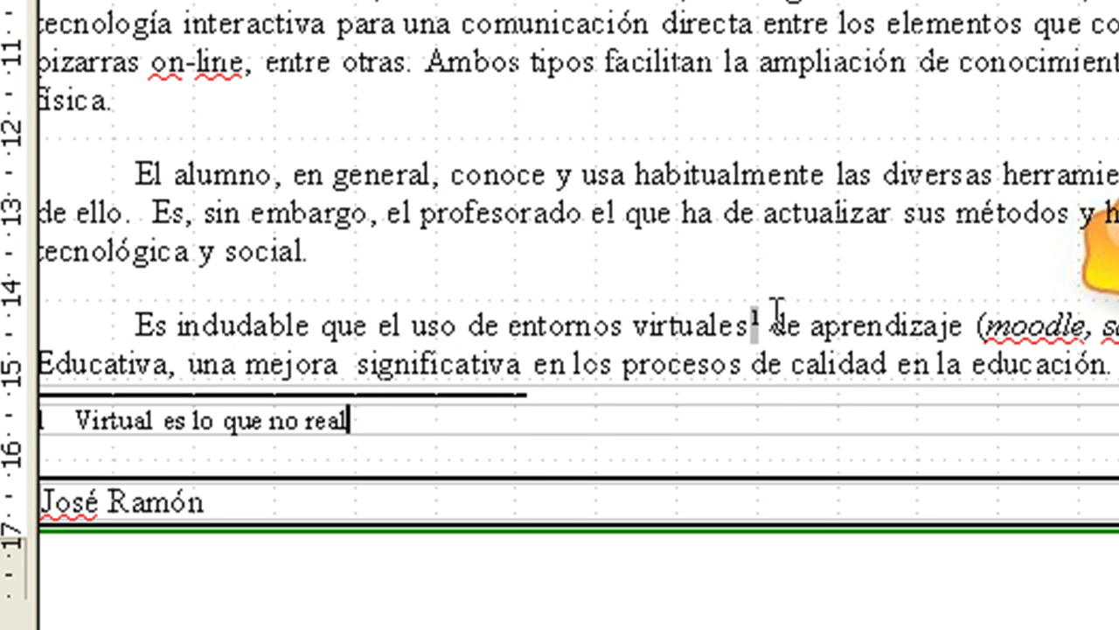
- Insert an automatically numbered endnote after "aprendizaje" on the second page with the text "La segunda nota pero al final del documento"
mouse_move(748, 328)
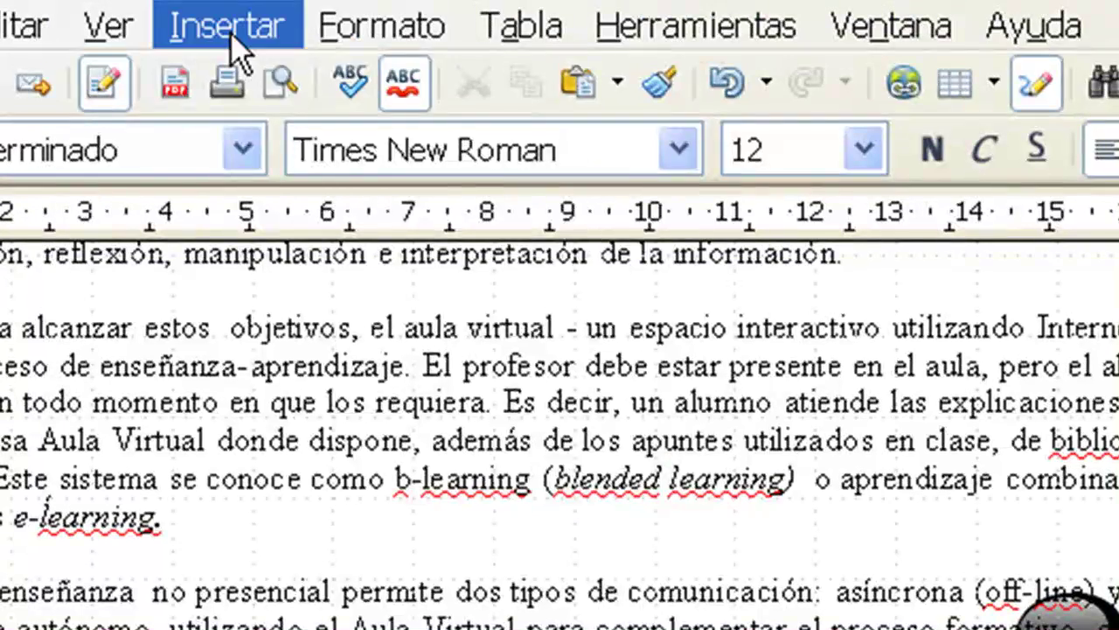
click(227, 30)
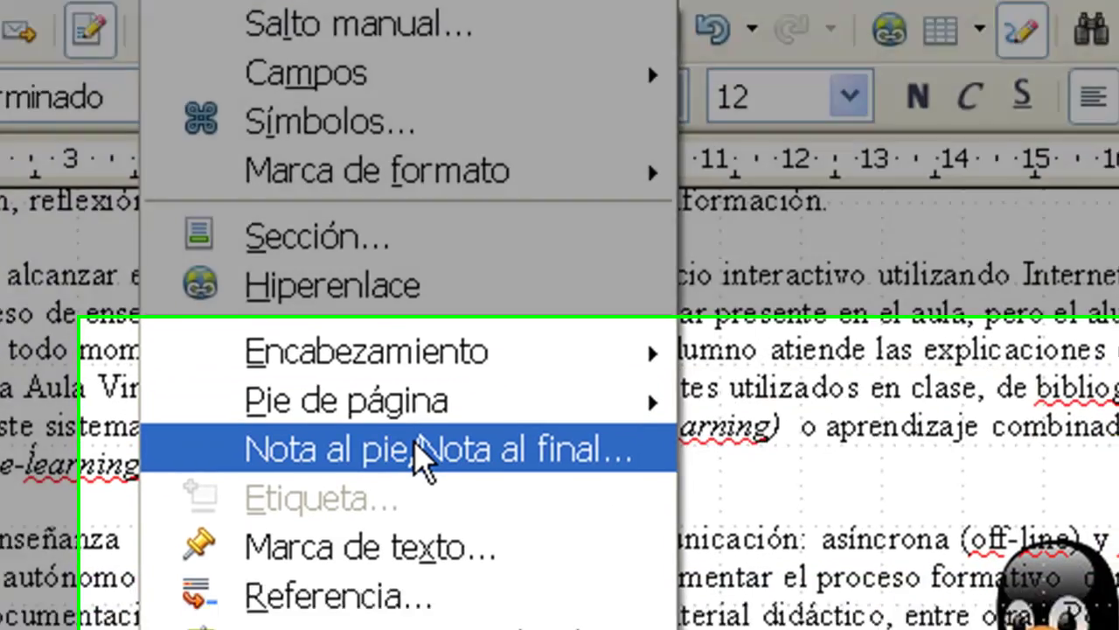
click(421, 455)
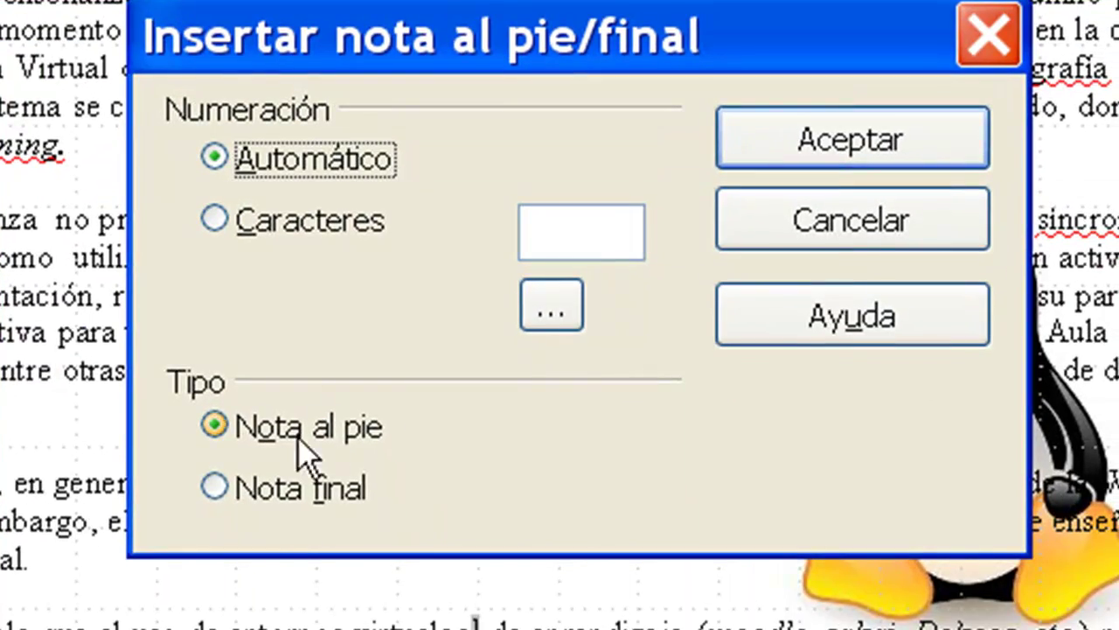
click(290, 503)
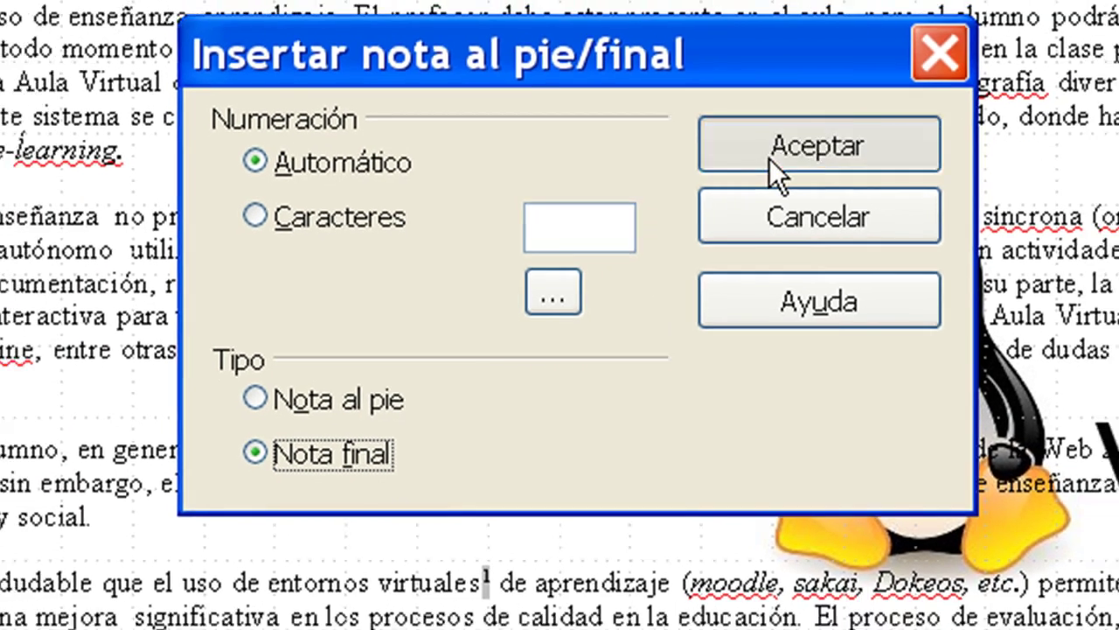
click(769, 158)
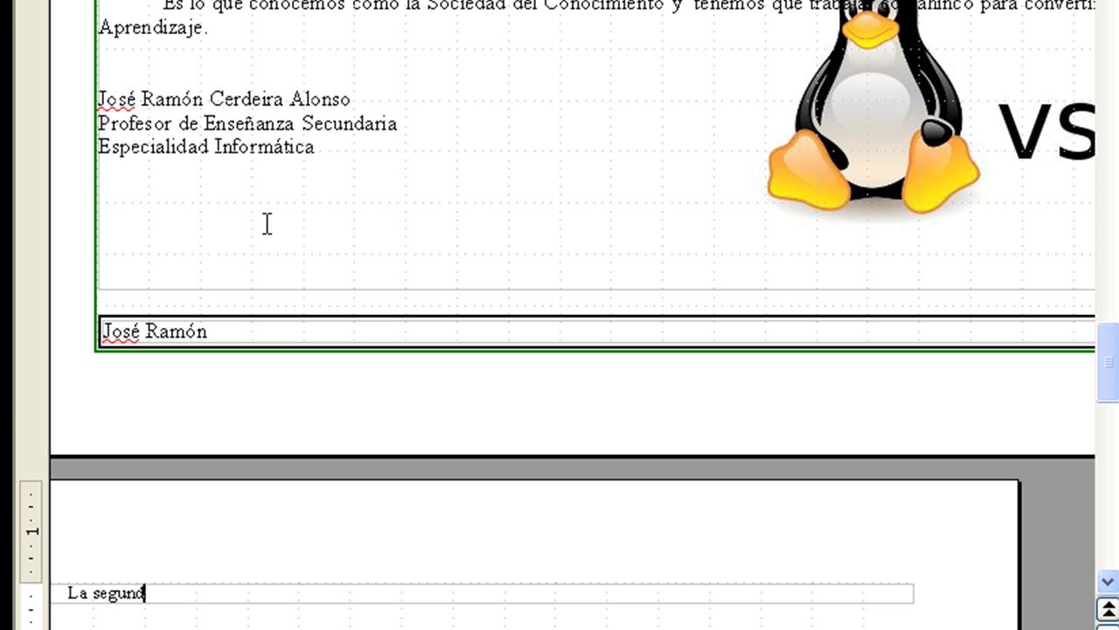
text(pero )
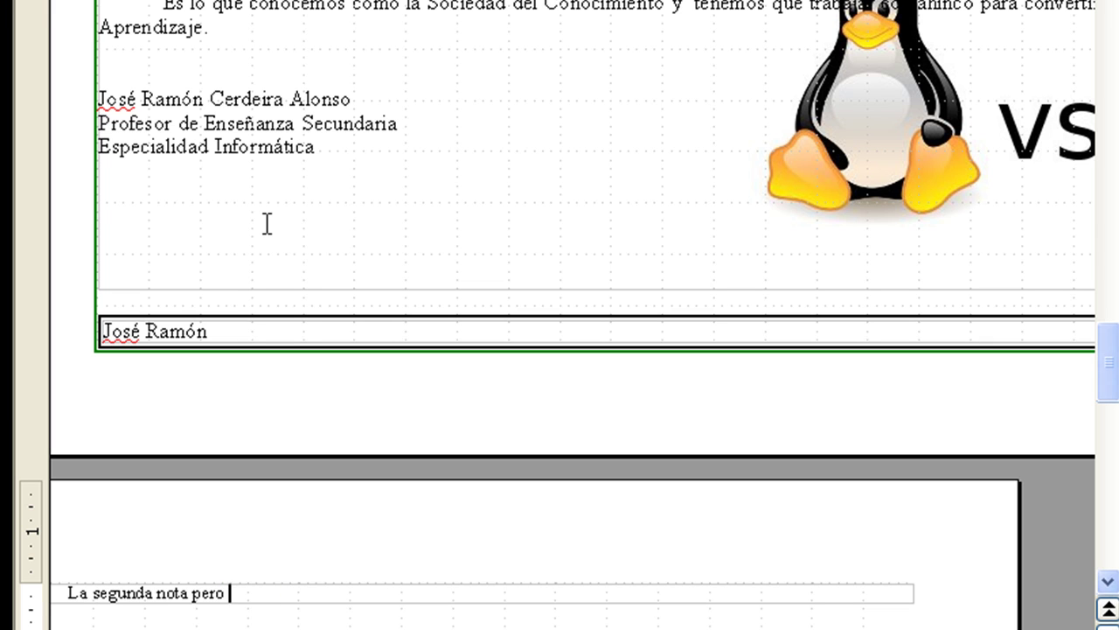
text(al final del )
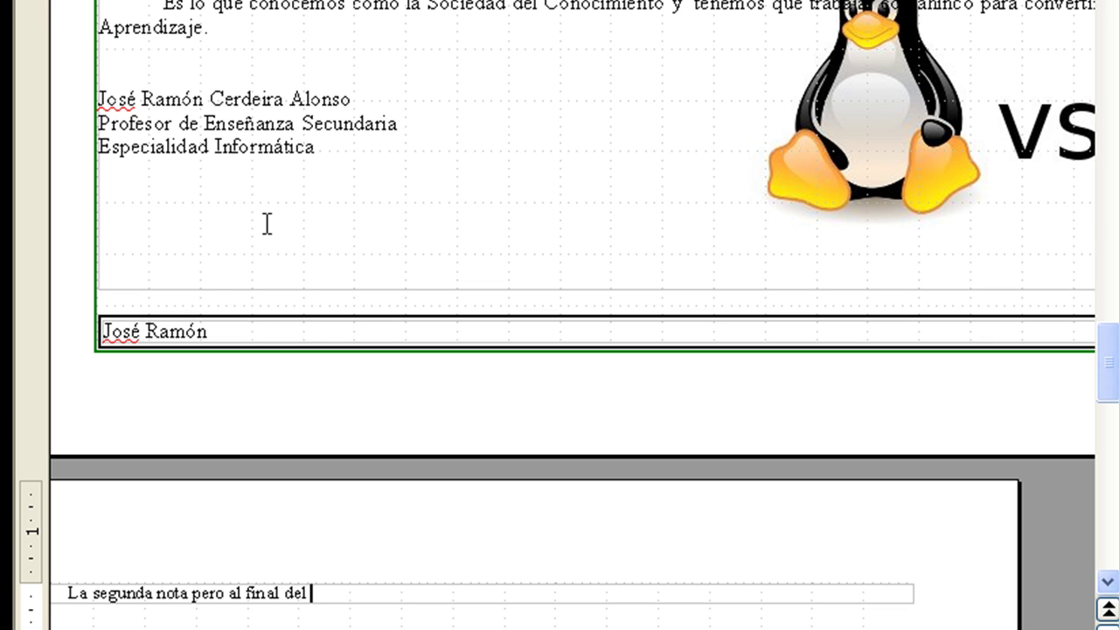
text(documento)
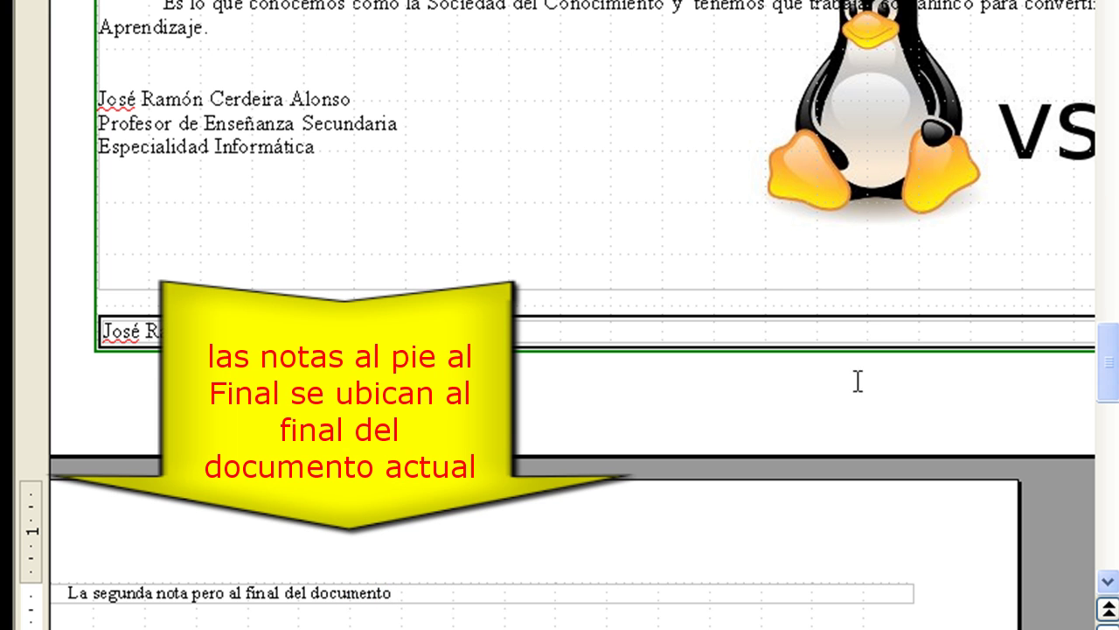
scroll(573, 315, left, 3)
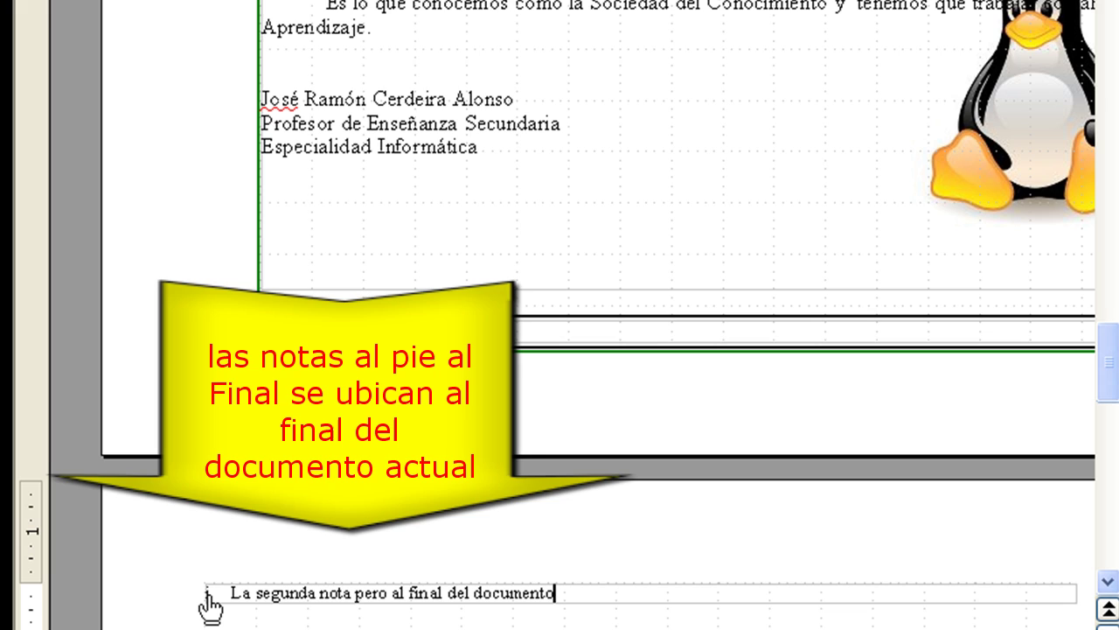
- Insert a footnote after "conoce" on the second page, marked with the custom character "»" and containing the text "algo"
scroll(373, 402, up, 15)
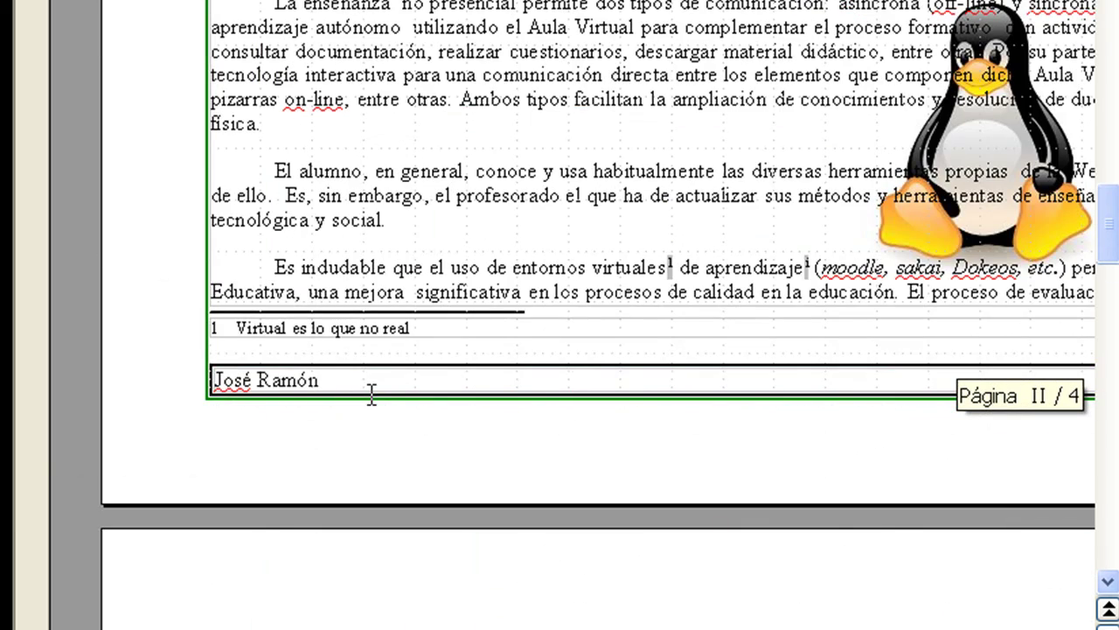
scroll(372, 395, down, 3)
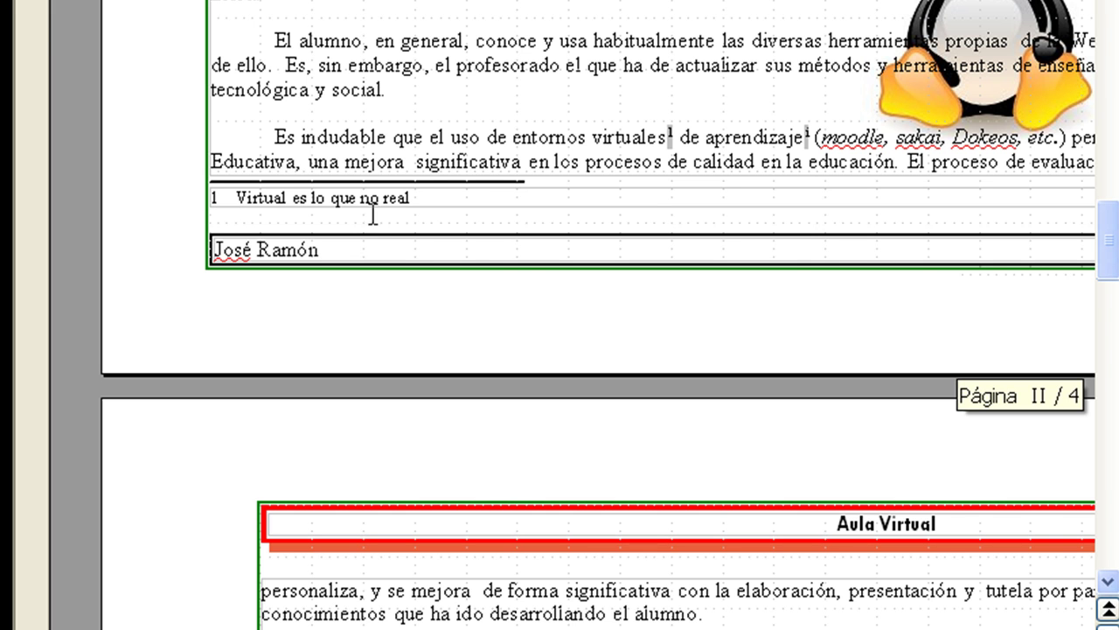
scroll(570, 125, up, 3)
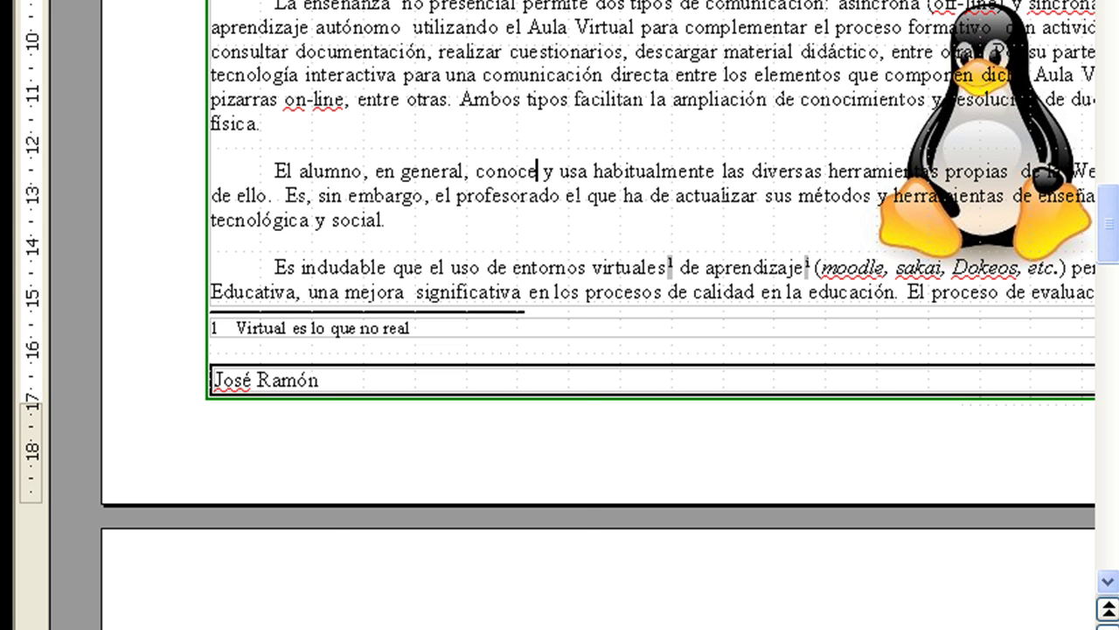
click(284, 0)
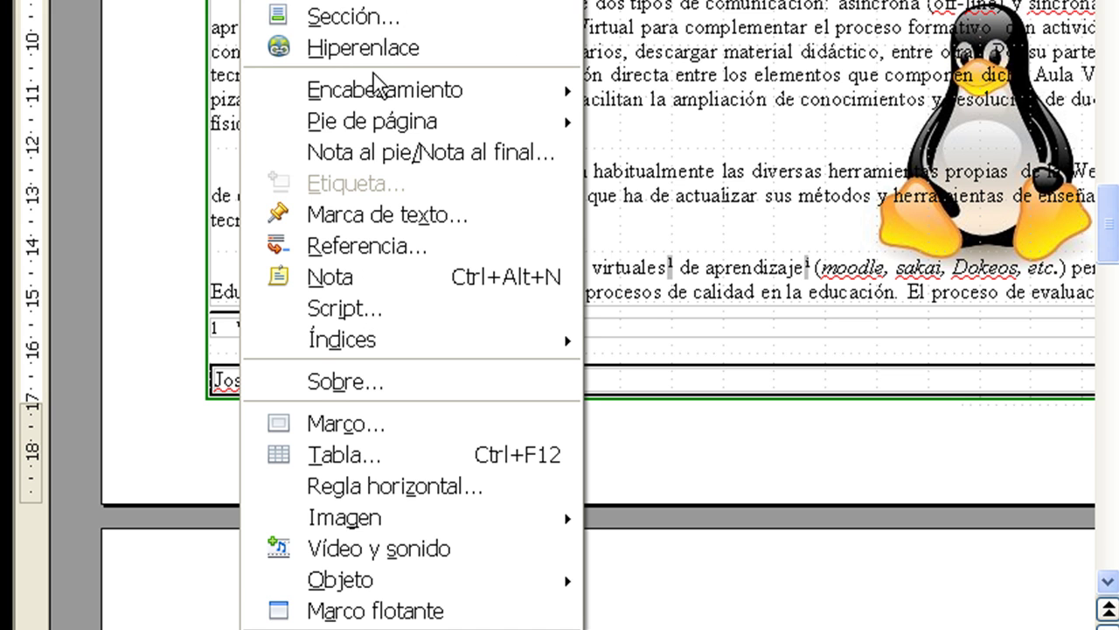
click(401, 153)
click(441, 211)
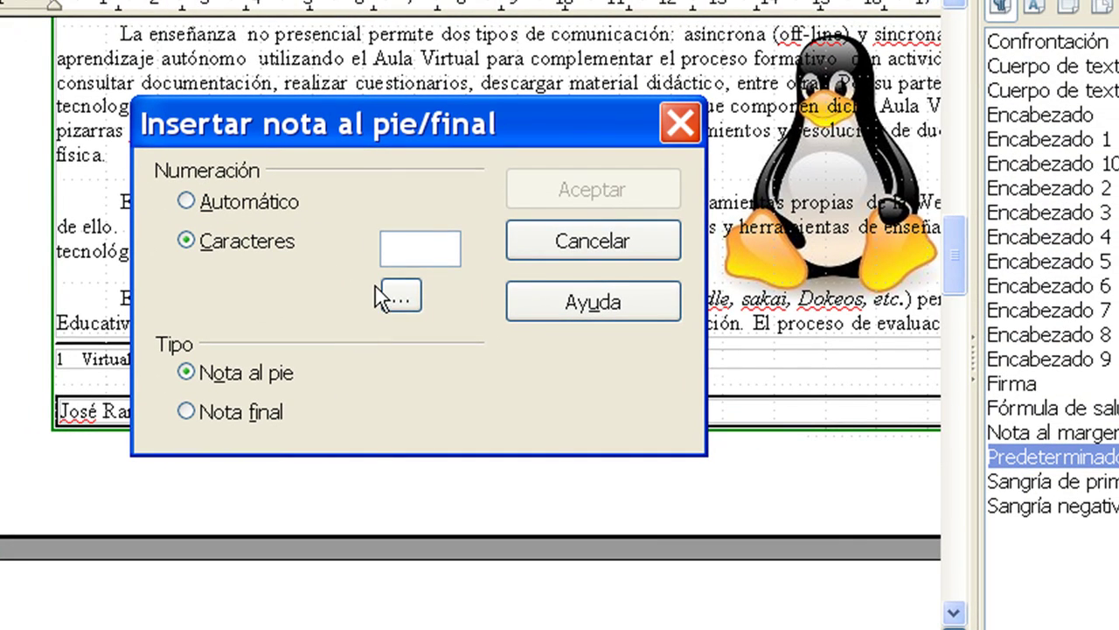
click(400, 297)
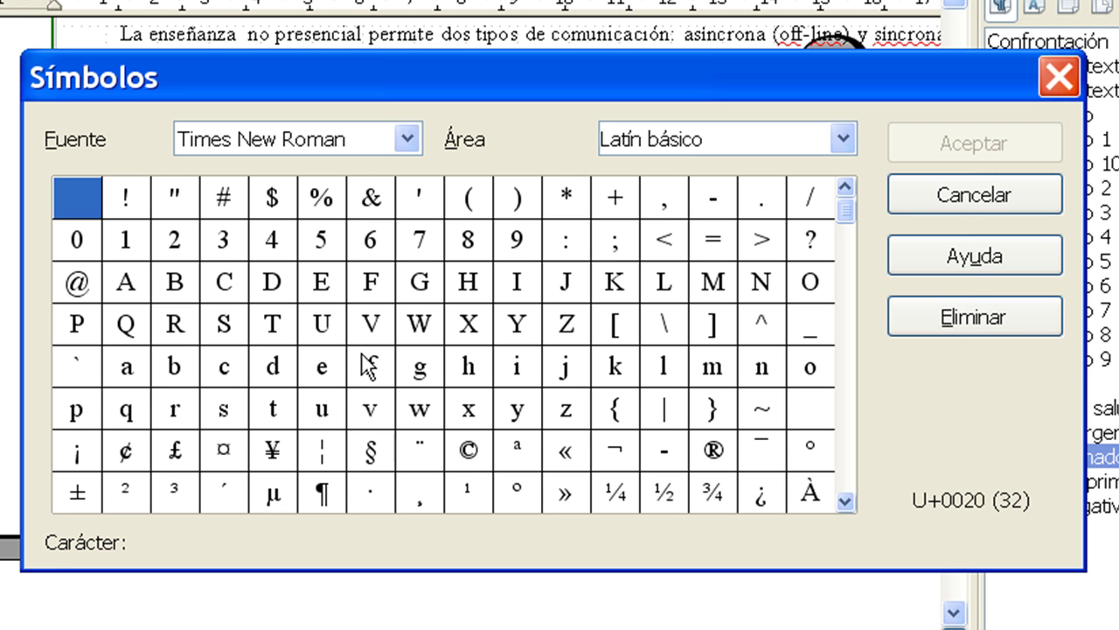
click(567, 495)
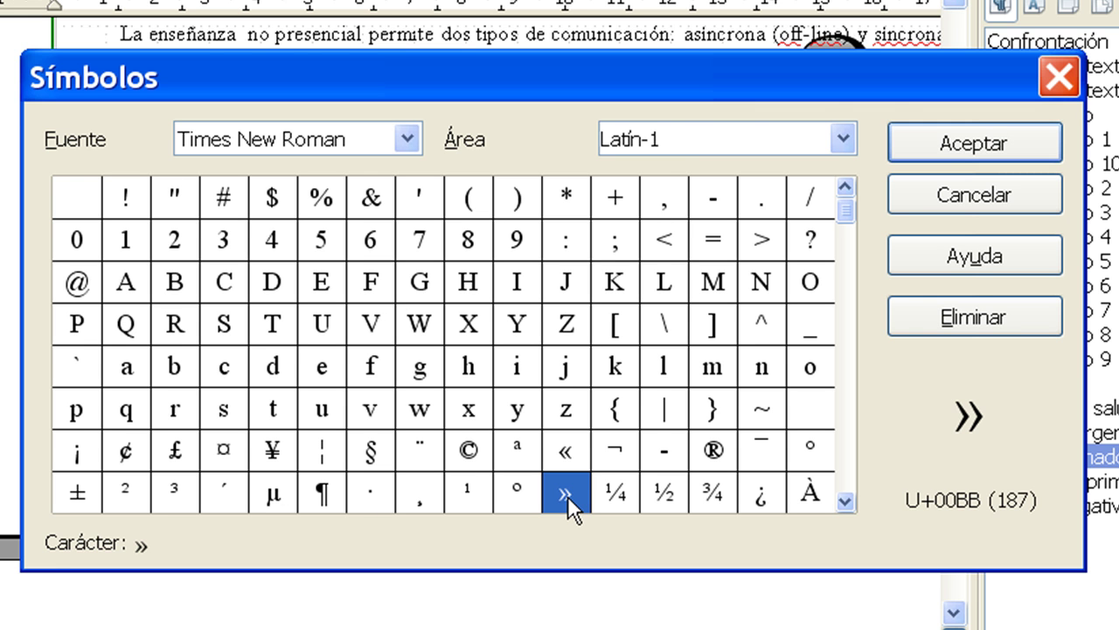
click(940, 159)
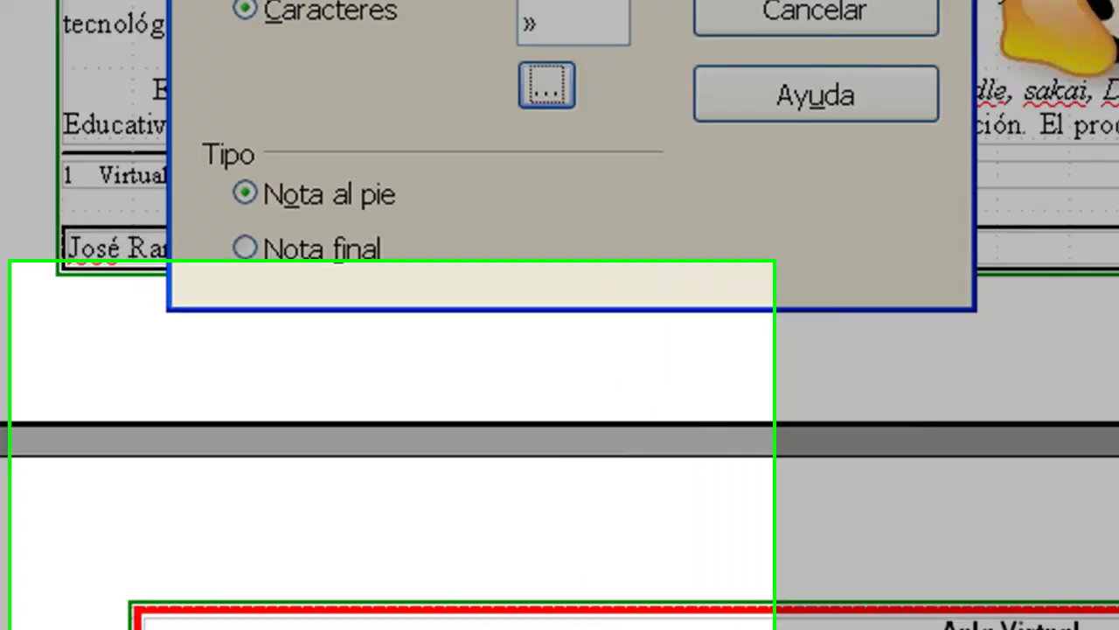
click(617, 199)
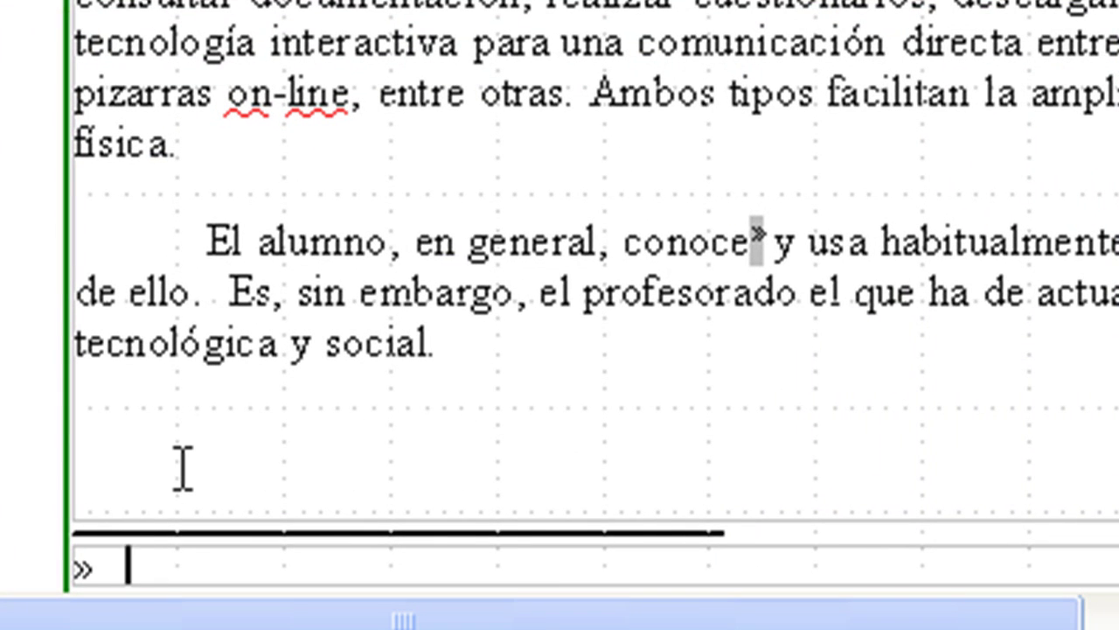
text(algo)
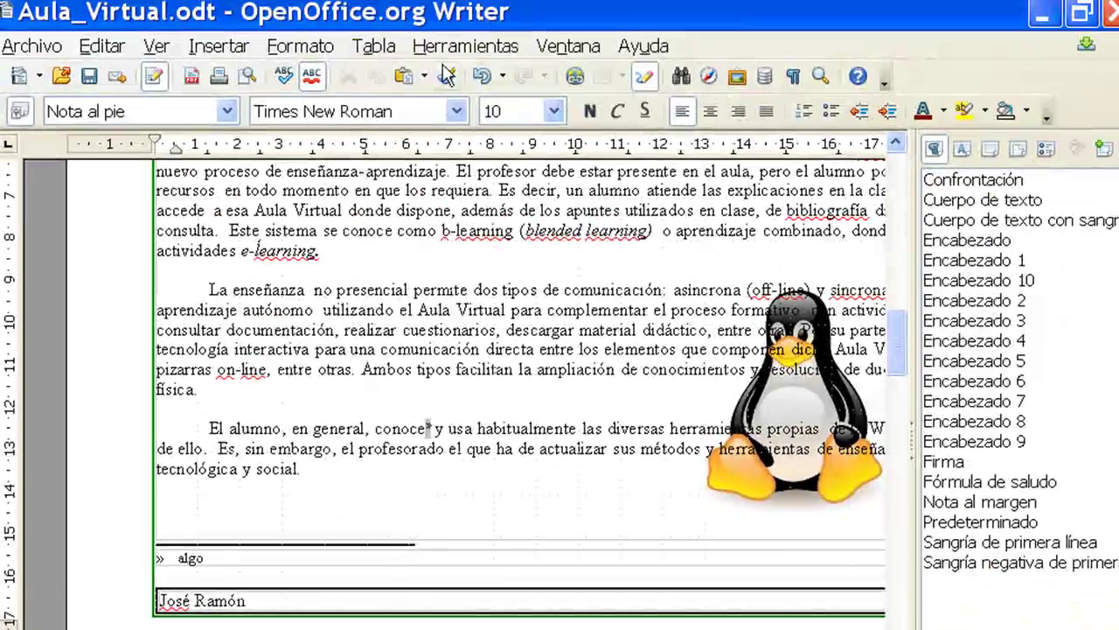
- Review the Save As dialog and the PDF export options, closing each without saving or exporting
click(45, 44)
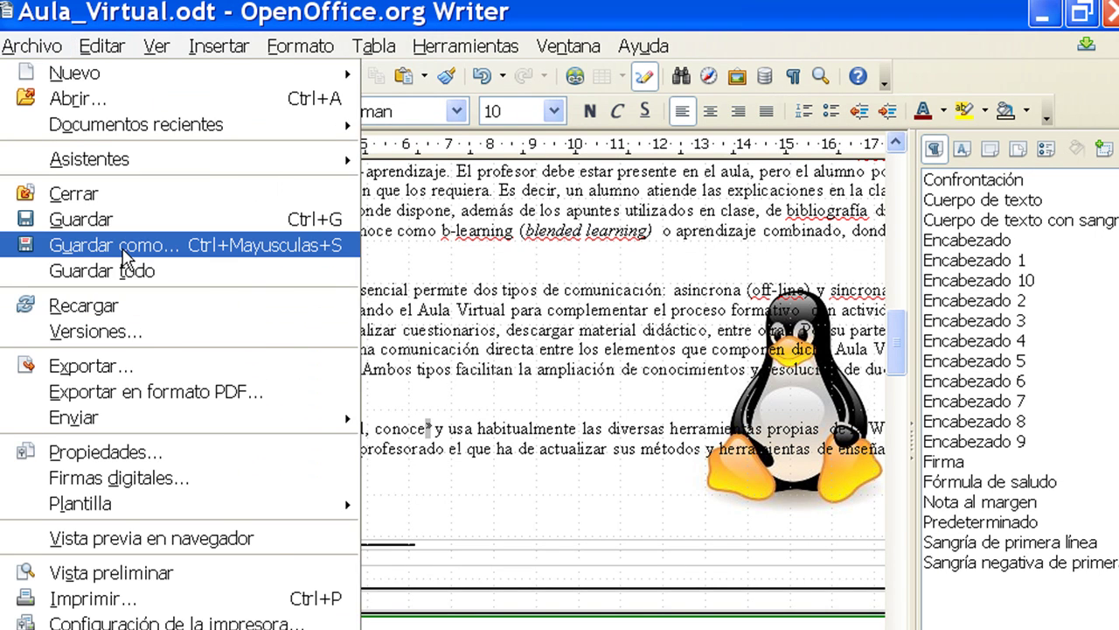
click(125, 254)
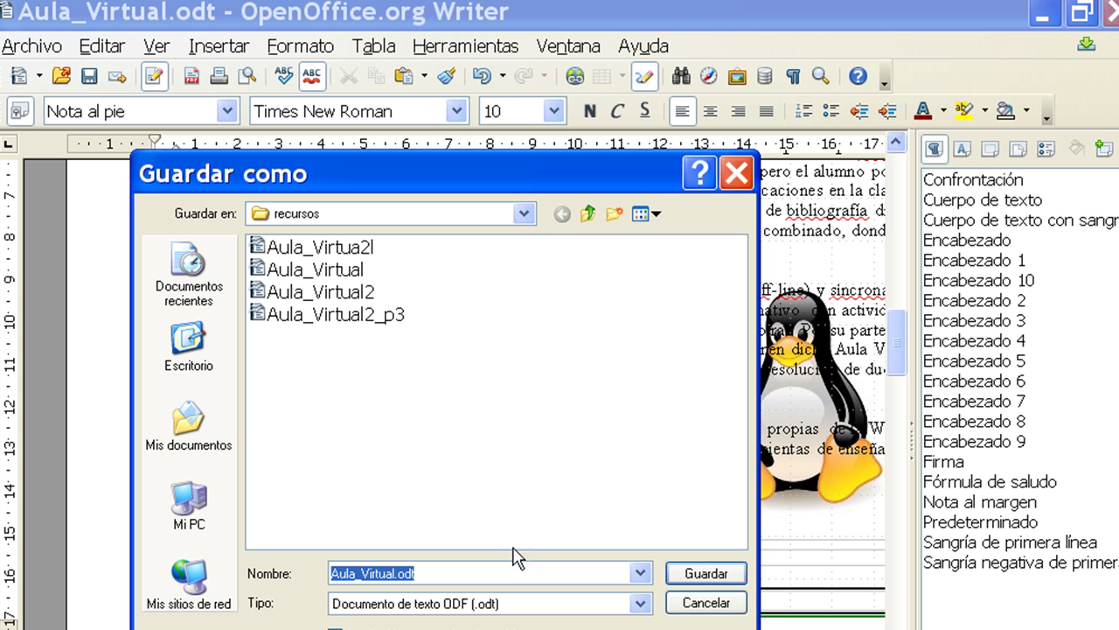
click(707, 603)
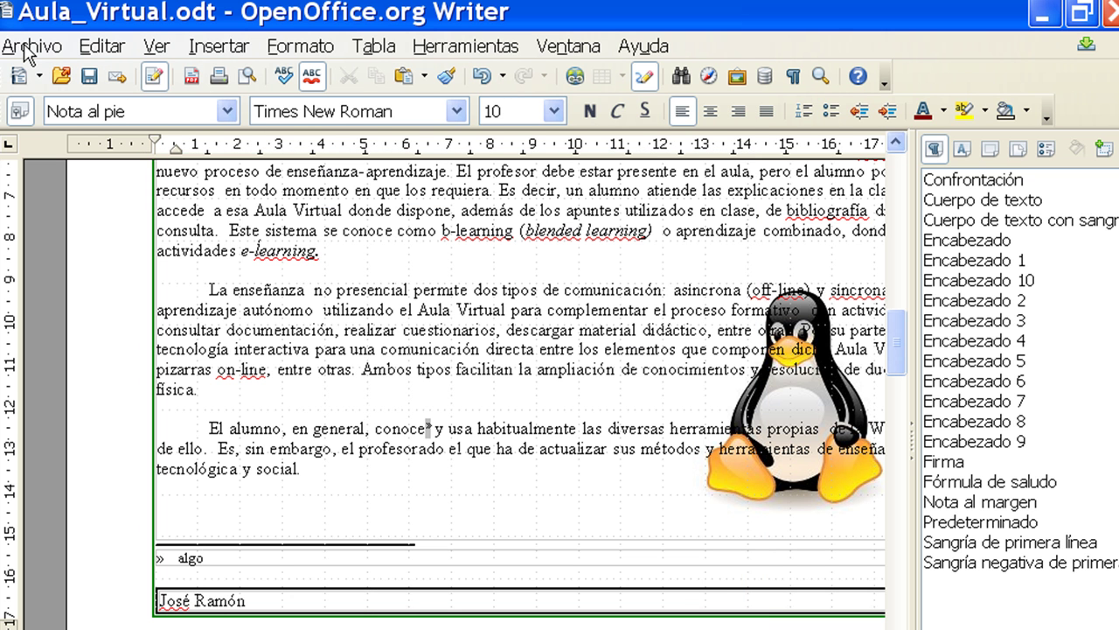
click(26, 48)
click(307, 393)
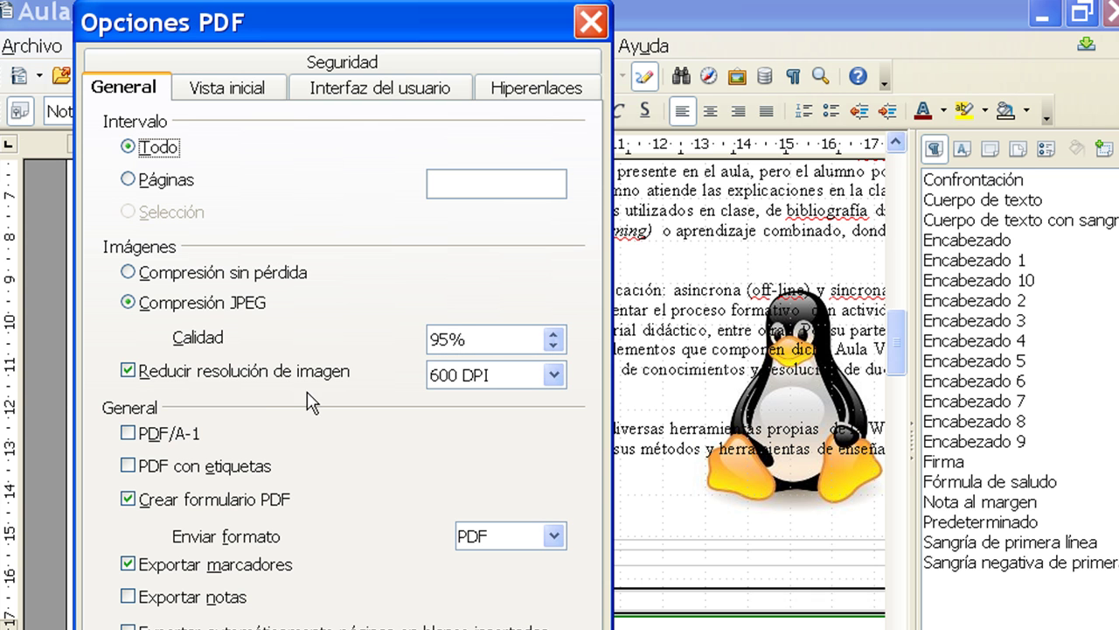
click(591, 22)
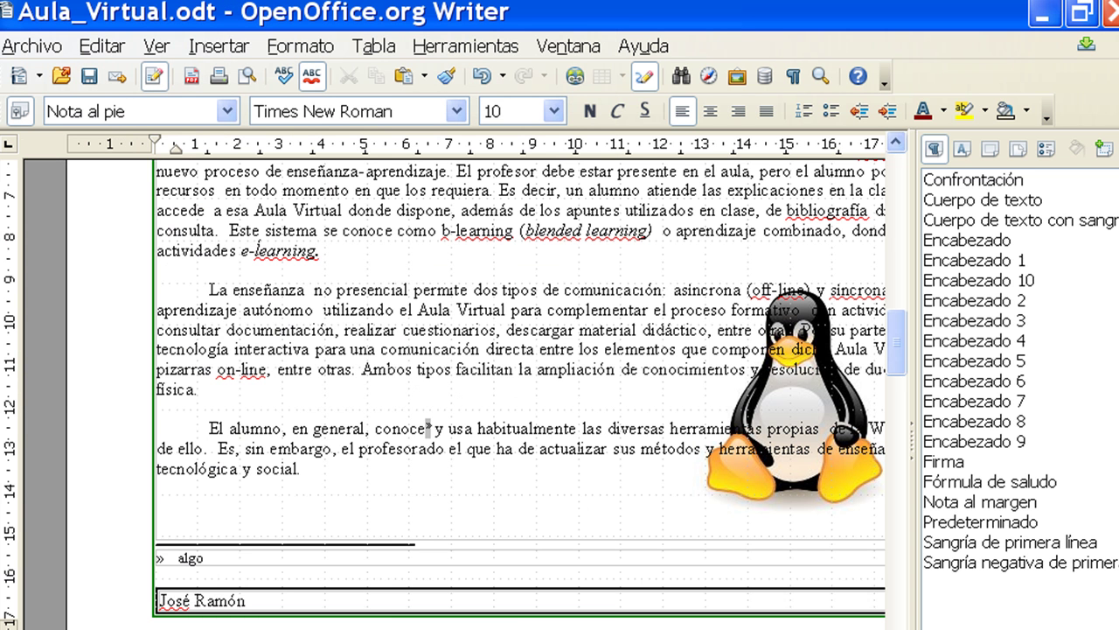